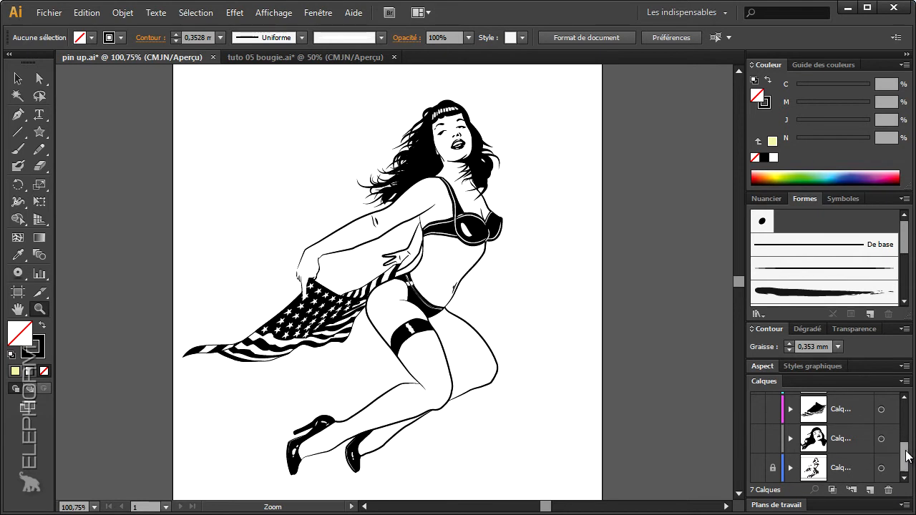
Delete the unneeded layers at the end of the layer stack, keeping only Calque 5, Calque 6 and Calque 2.
mouse_move(904, 454)
mouse_down()
mouse_move(904, 422)
mouse_move(904, 458)
mouse_up()
drag(852, 465, 888, 490)
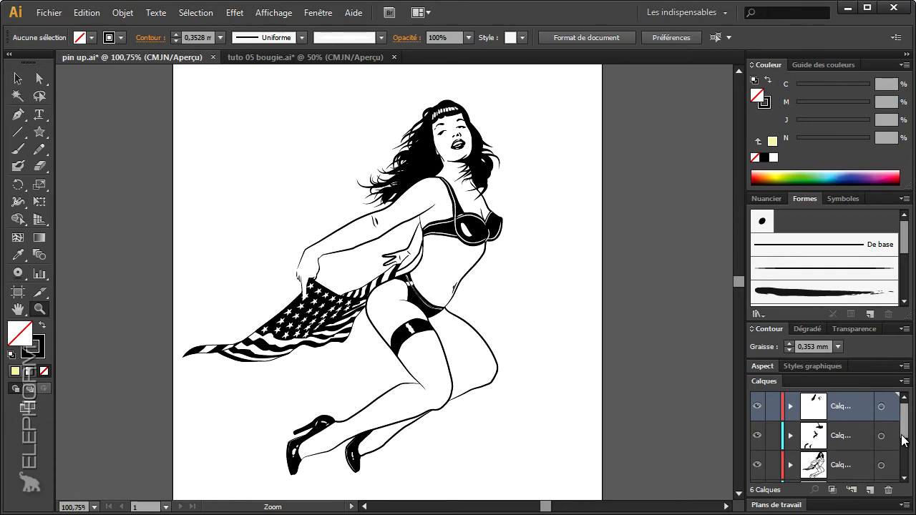
click(903, 445)
click(855, 467)
click(888, 489)
click(900, 439)
drag(859, 466, 890, 490)
click(903, 444)
drag(852, 467, 890, 490)
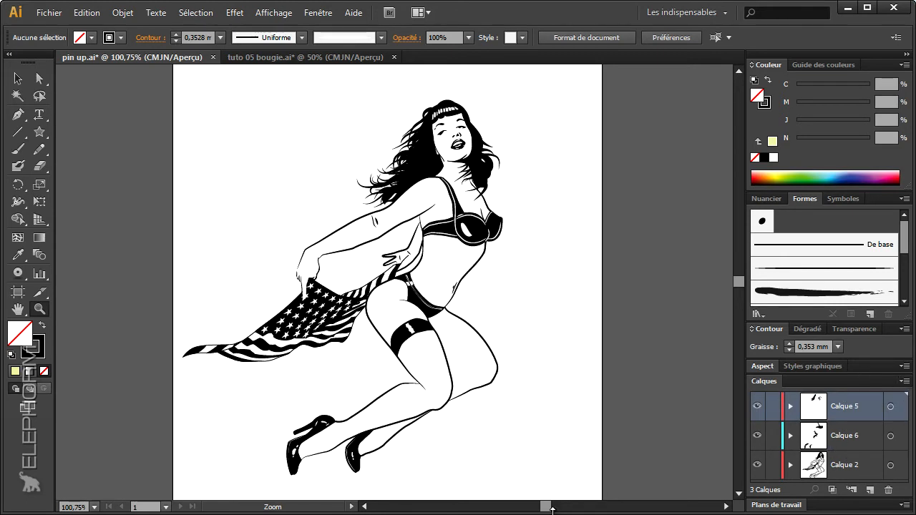
Select all the artwork and merge the layers Calque 5, Calque 6 and Calque 2 into a single layer.
key(ctrl+a)
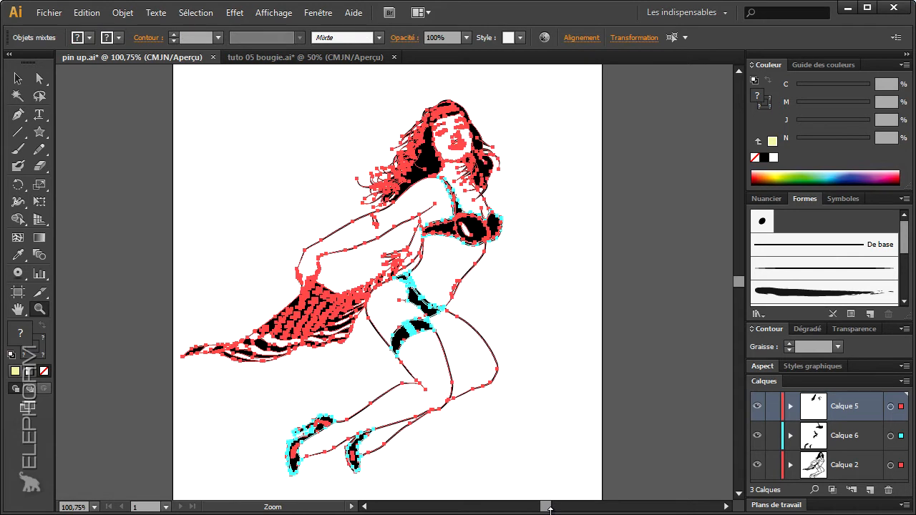
click(904, 380)
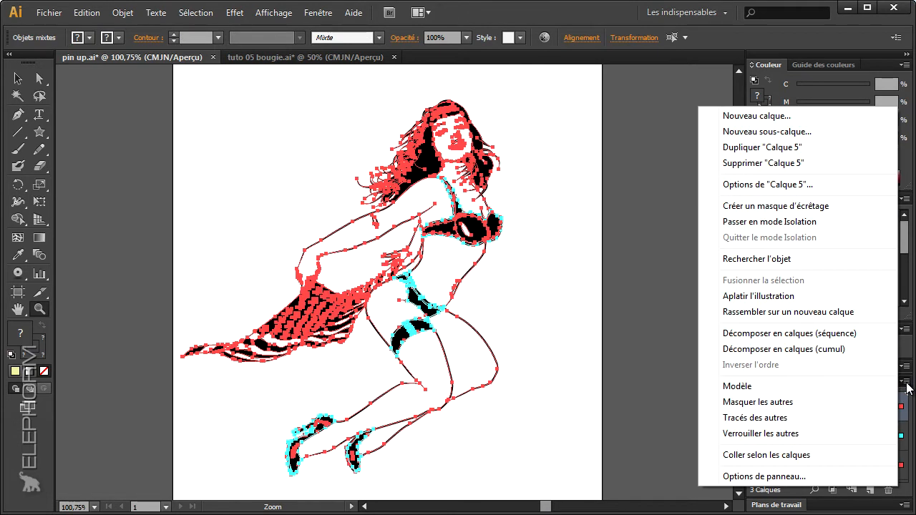
click(658, 288)
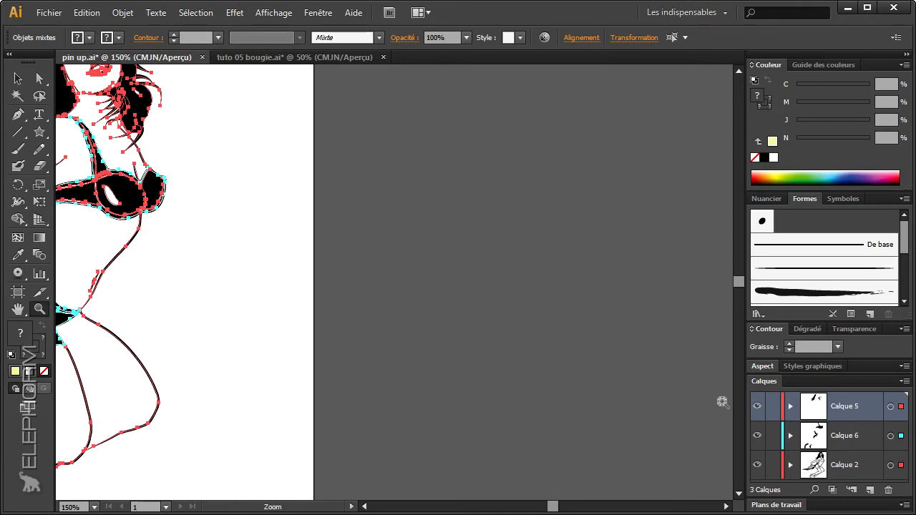
key(ctrl+0)
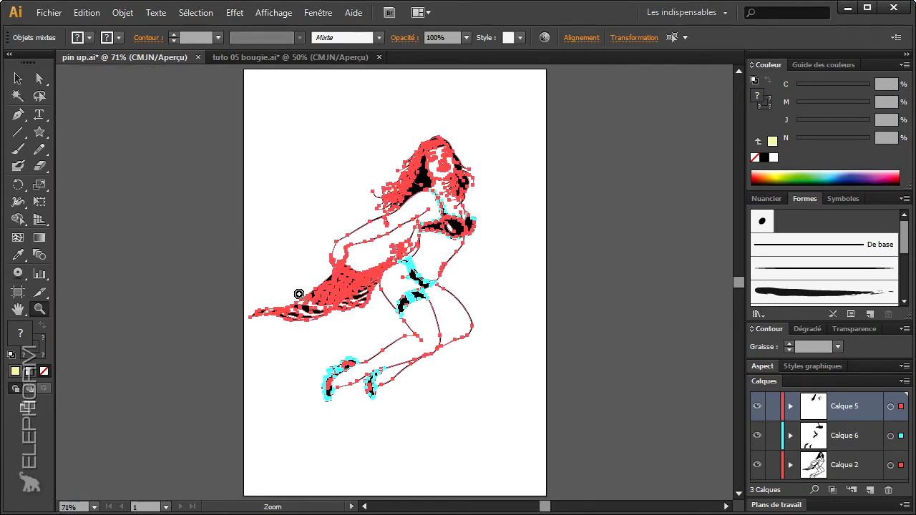
click(857, 442)
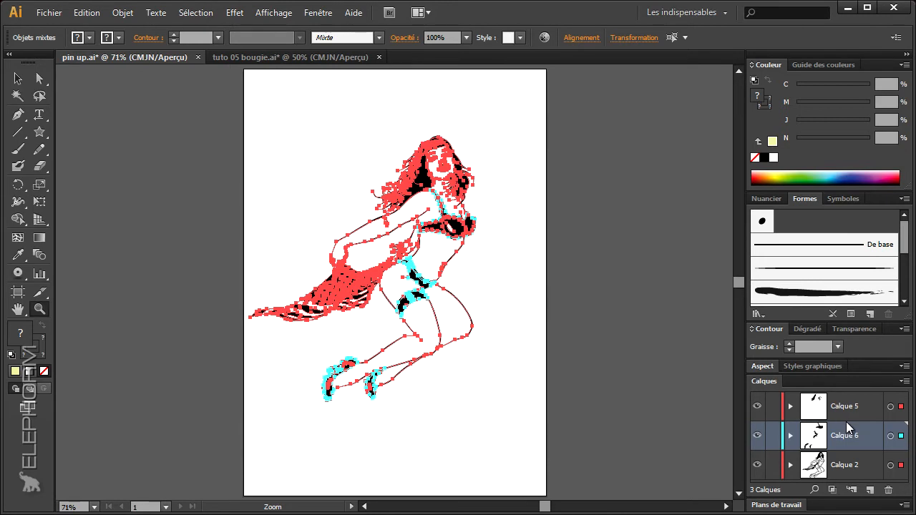
shift+click(863, 415)
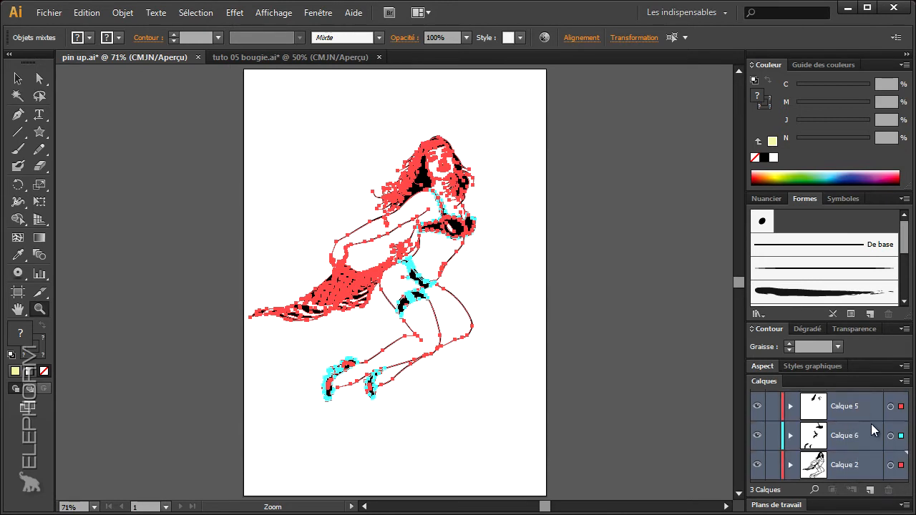
click(904, 381)
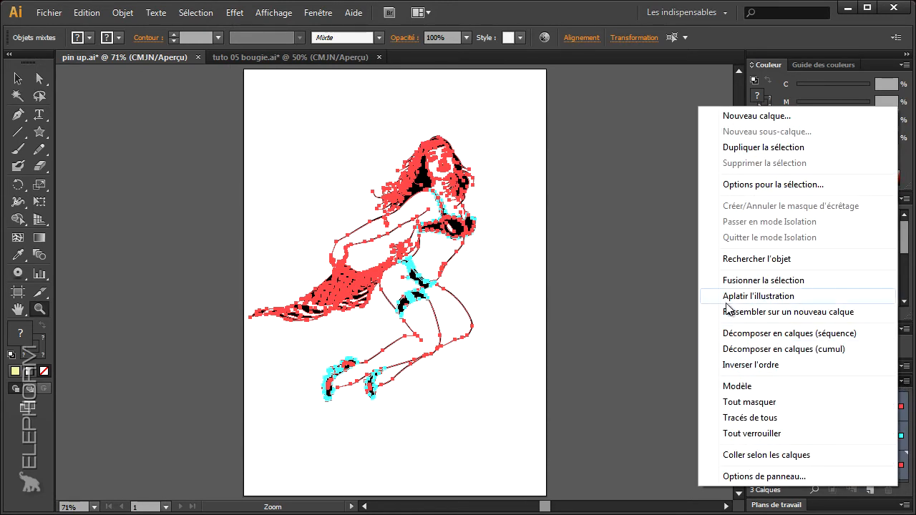
click(737, 281)
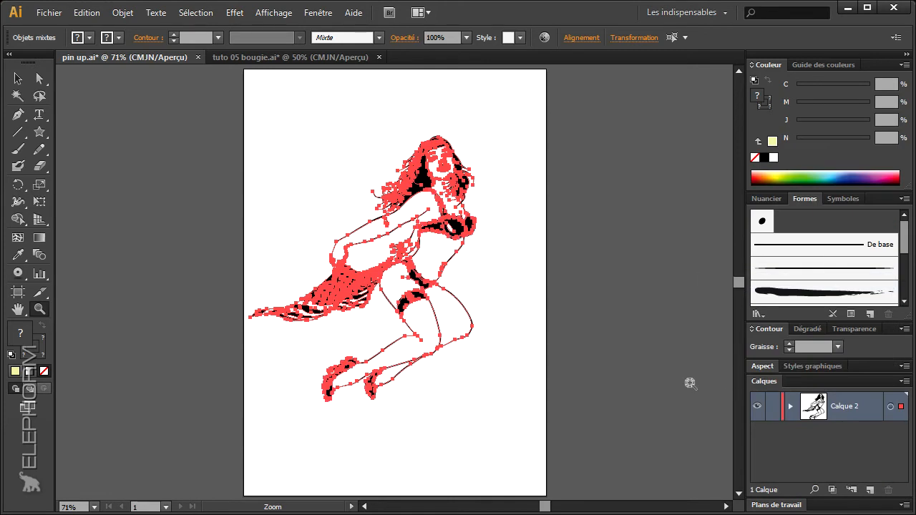
Examine the merged drawing's paths around the legs, shoes and flag, both as anchor points and as whole outlines.
click(39, 78)
click(118, 166)
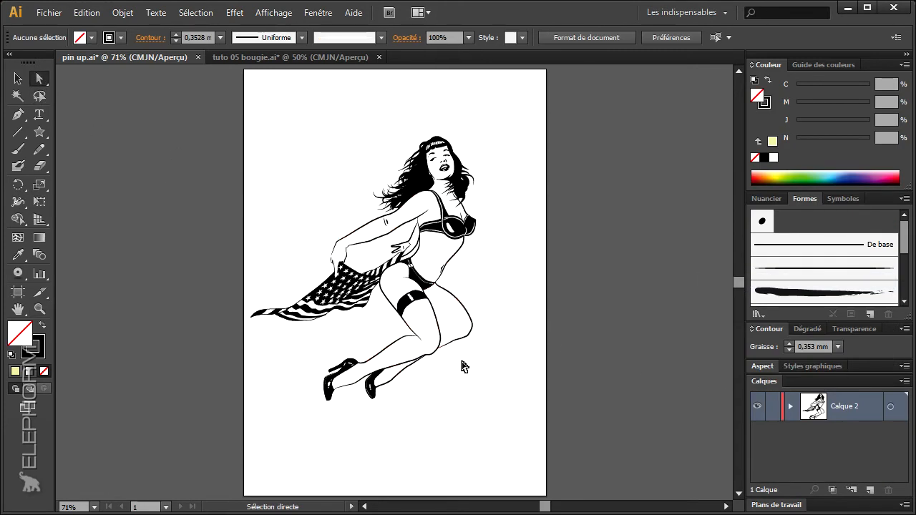
click(470, 329)
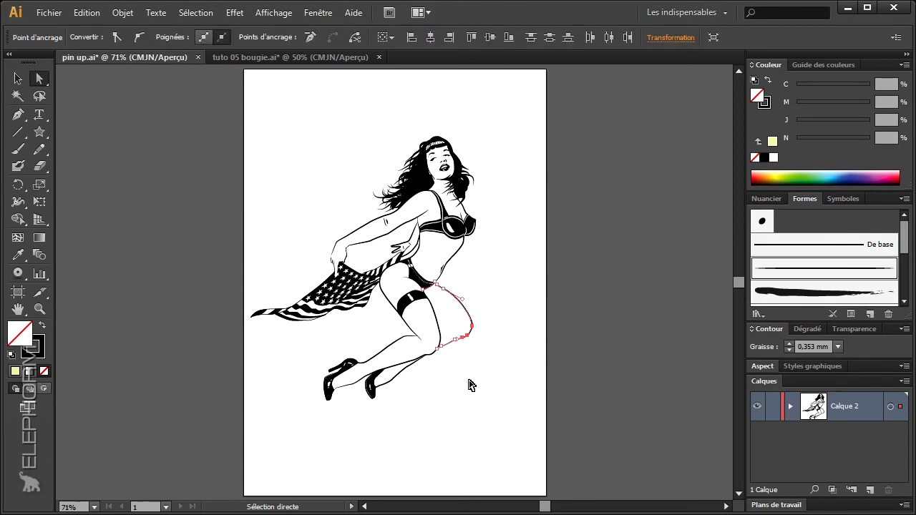
mouse_move(462, 389)
mouse_down()
mouse_move(32, 91)
mouse_move(231, 221)
mouse_move(250, 206)
mouse_up()
key(ctrl+0)
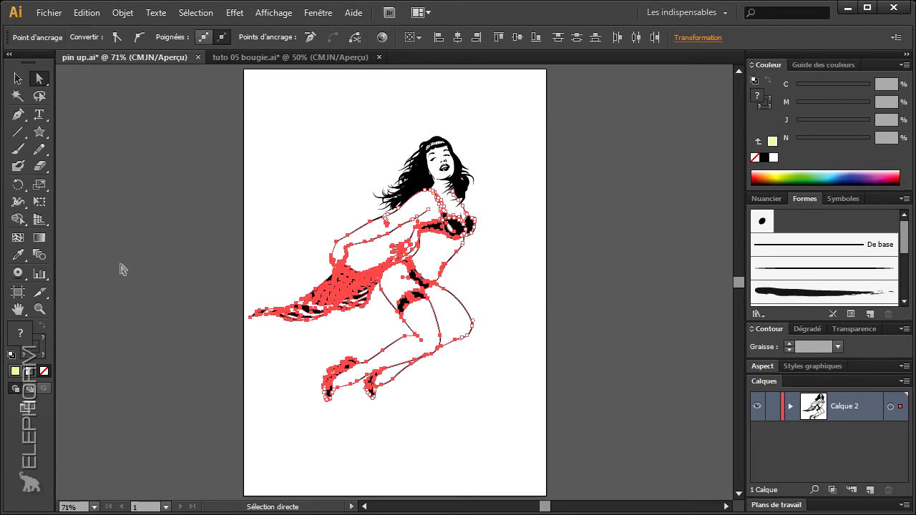
click(39, 309)
drag(229, 215, 526, 397)
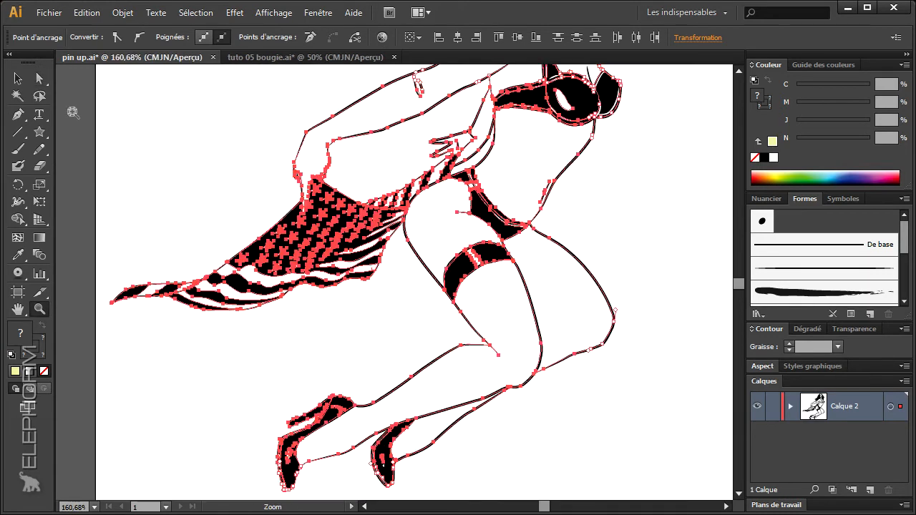
click(24, 80)
click(455, 339)
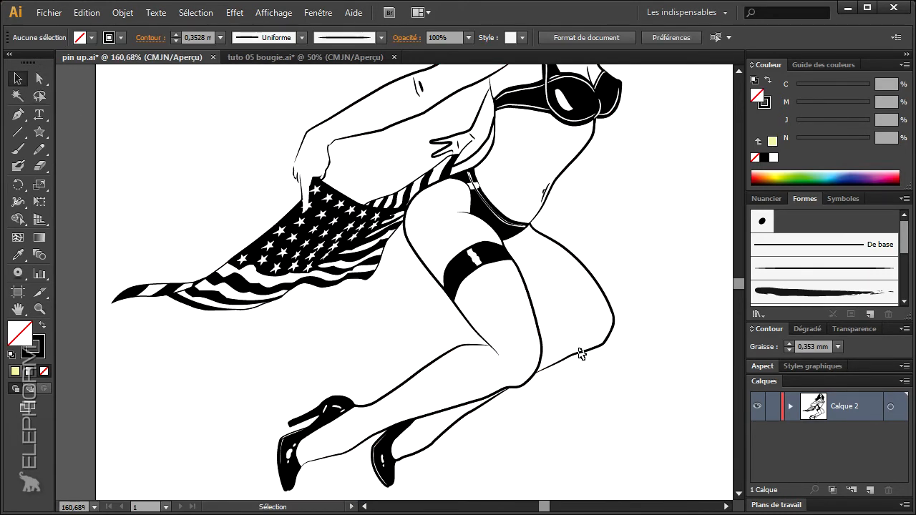
click(580, 356)
click(412, 329)
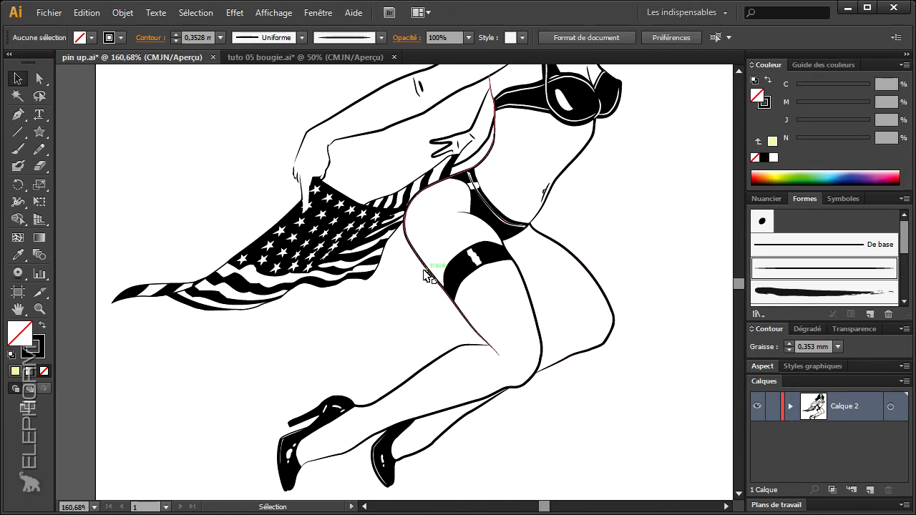
Lock the pin-up layer Calque 2 and create a new empty layer beneath it.
drag(395, 343, 382, 321)
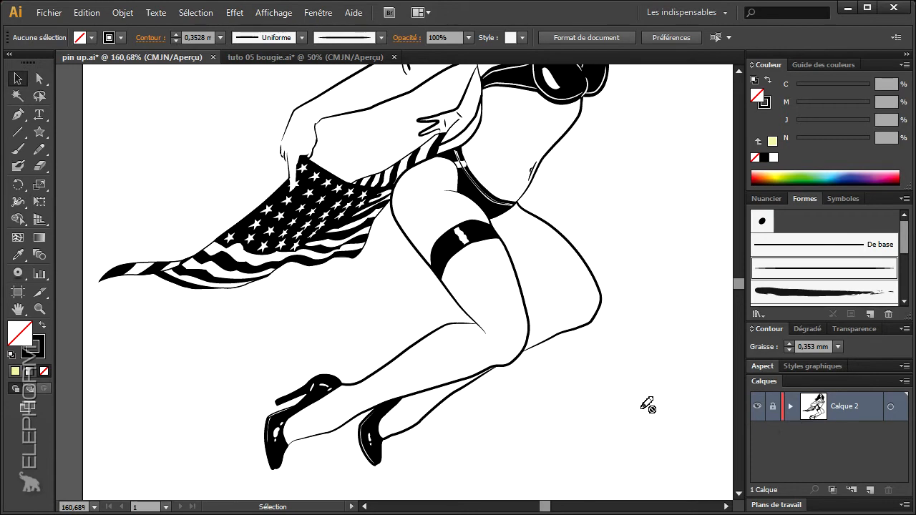
click(869, 491)
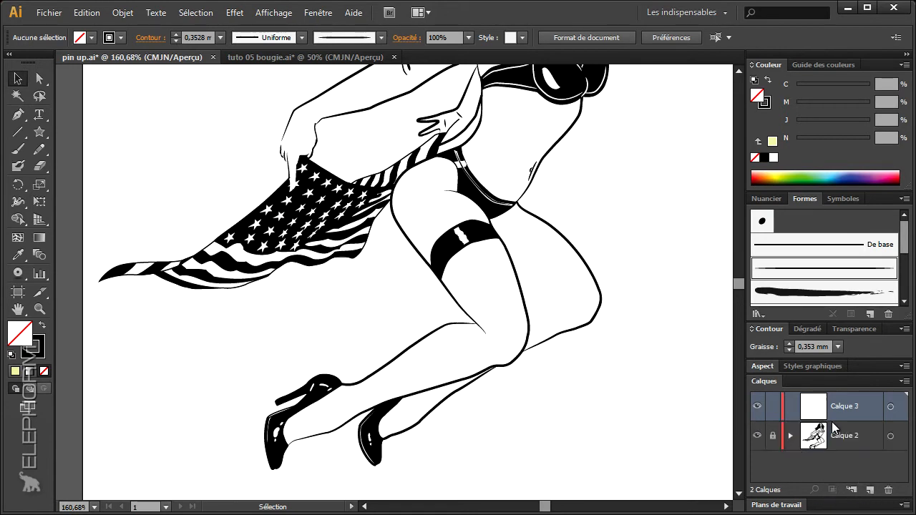
drag(843, 409, 834, 473)
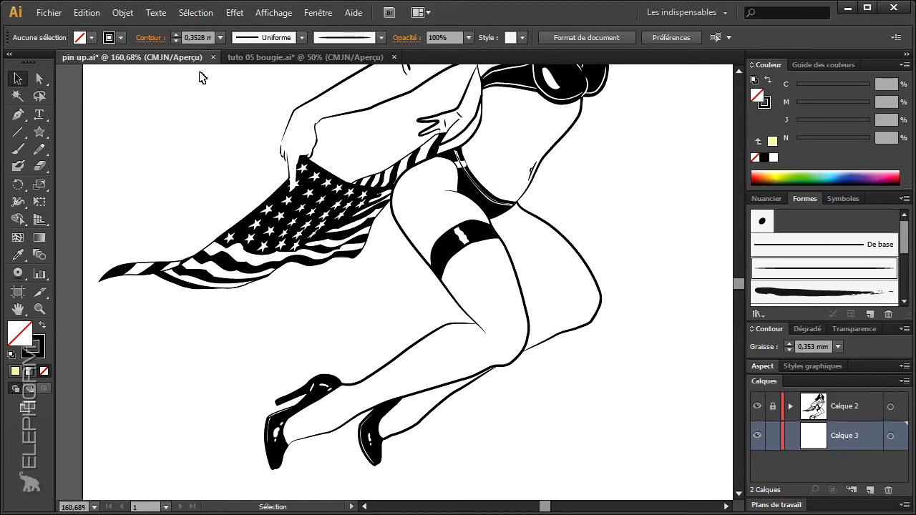
Copy the whole spark plug from tuto 05 bougie.ai and paste it into Calque 3 of pin up.ai.
click(256, 57)
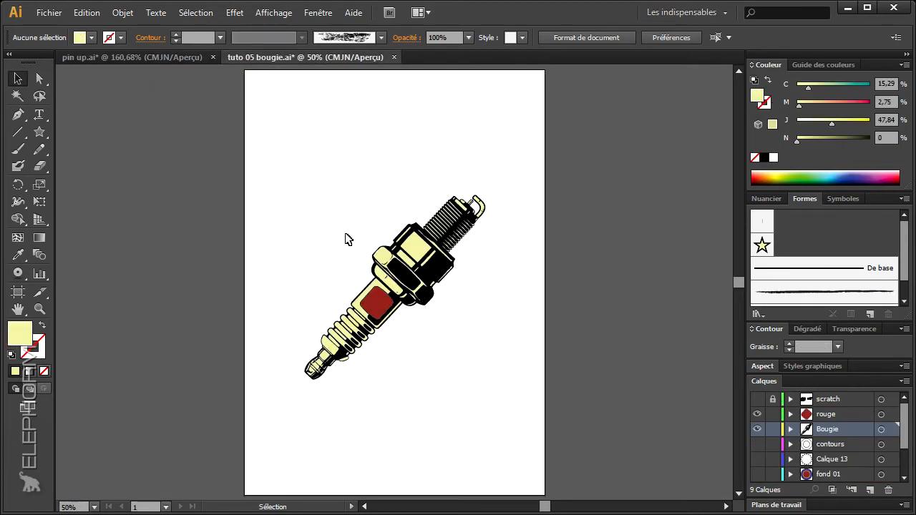
drag(279, 165, 517, 405)
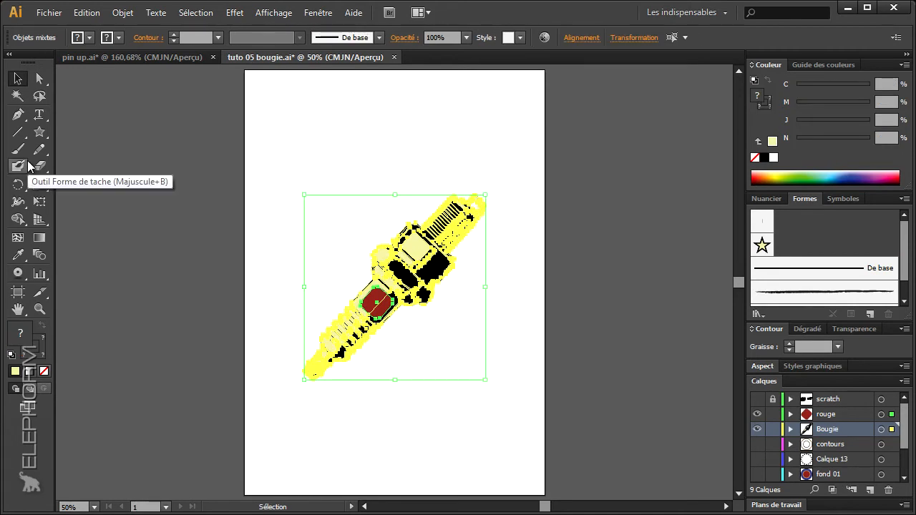
click(159, 58)
click(40, 309)
alt+click(374, 317)
alt+click(379, 313)
alt+click(380, 312)
alt+click(380, 313)
drag(383, 377, 366, 419)
key(ctrl+v)
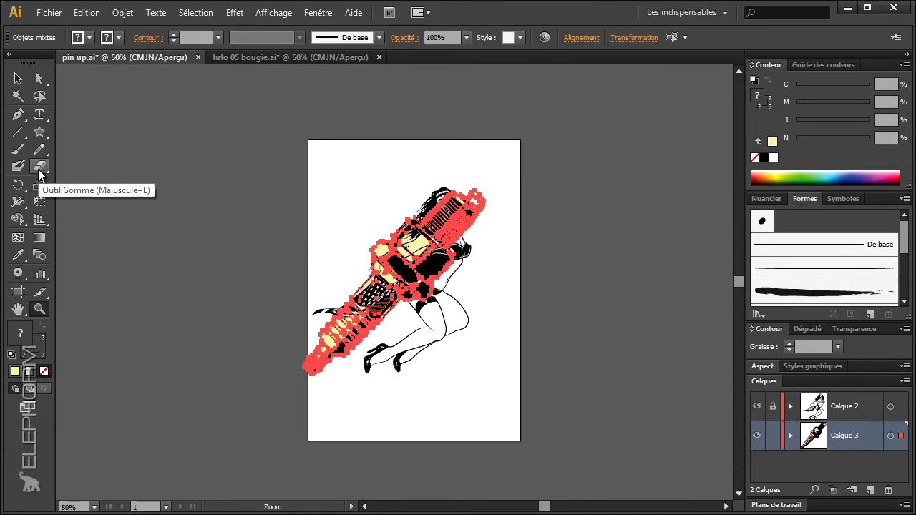
Rotate the pasted spark plug about half a turn and move it beside the pin-up, partly off the artboard's right edge.
key(v)
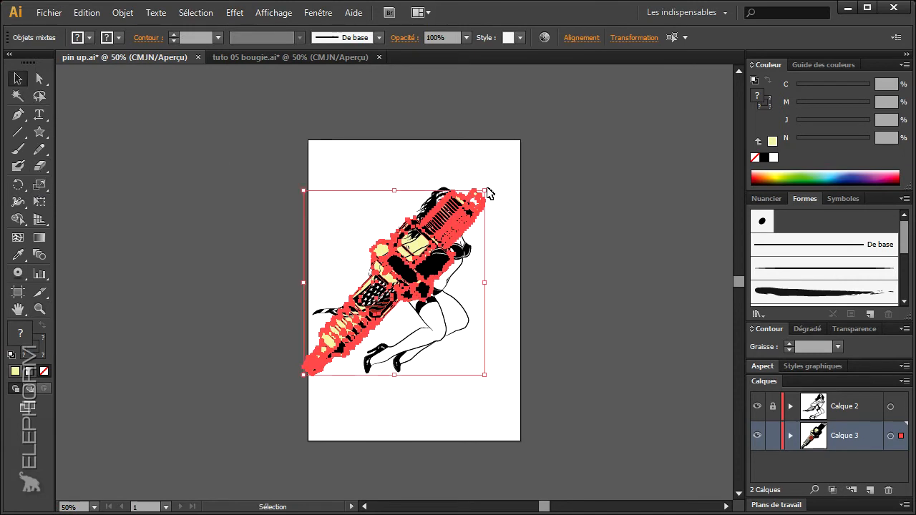
drag(487, 190, 306, 365)
drag(356, 321, 485, 352)
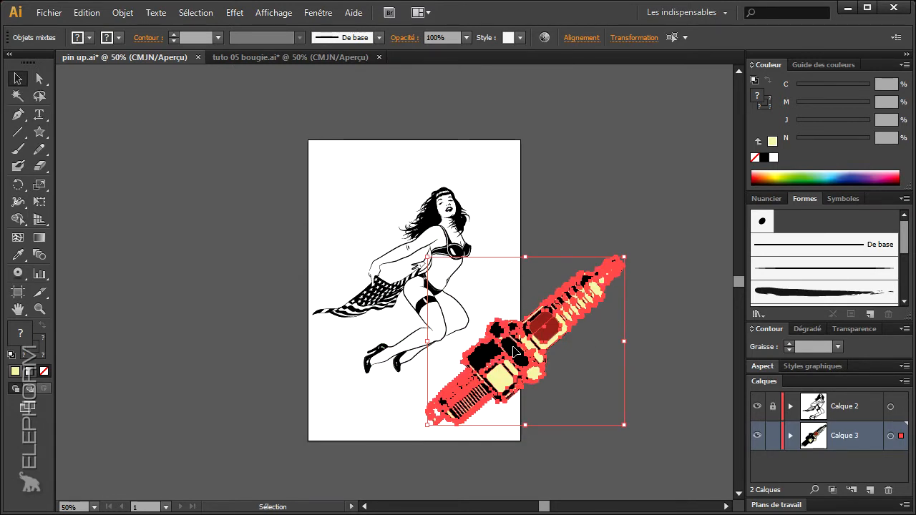
click(507, 449)
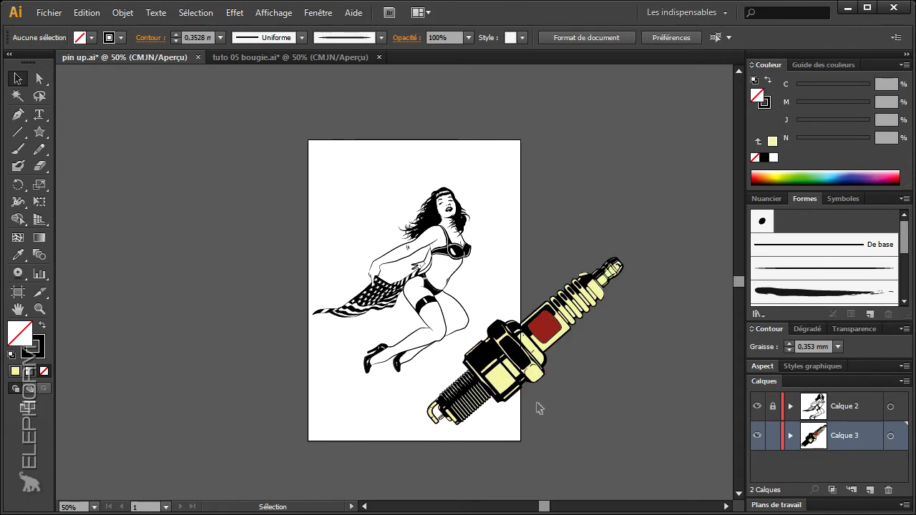
Reflect the whole spark plug across the horizontal axis with the Miroir transformation, with the preview enabled.
drag(630, 423, 399, 241)
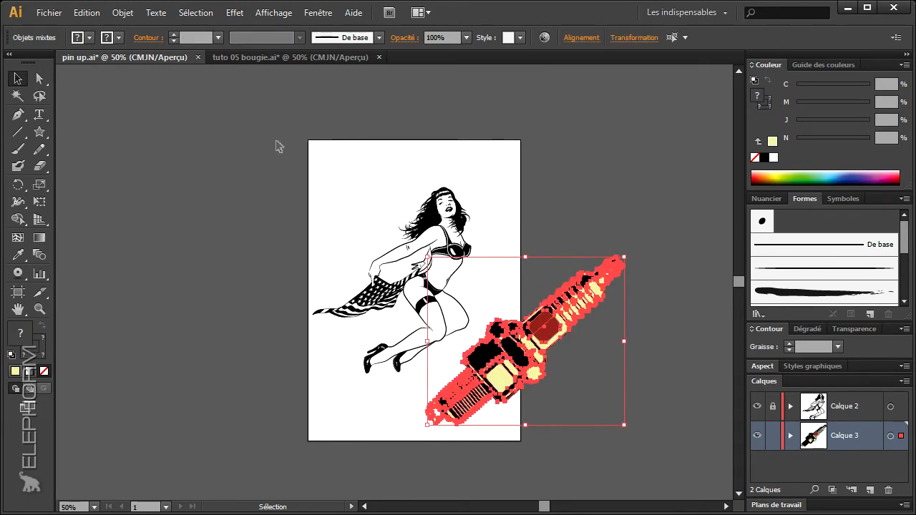
click(133, 16)
mouse_move(175, 26)
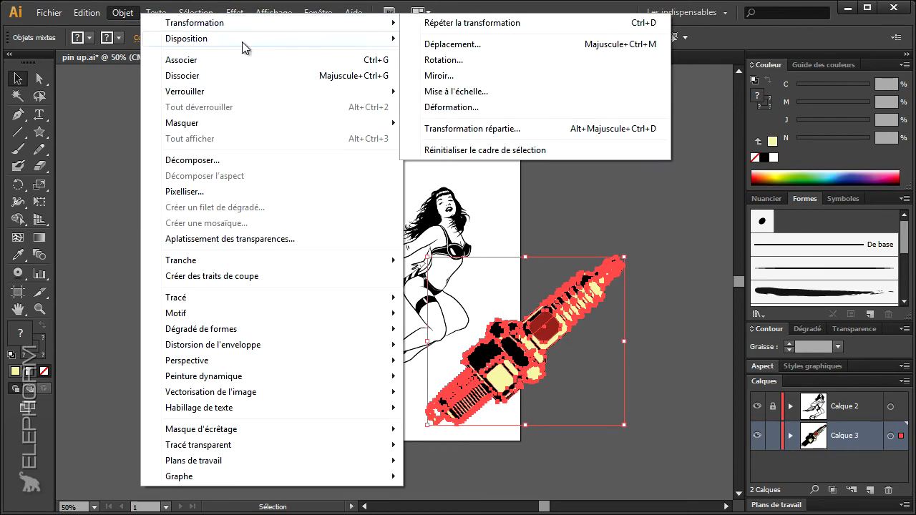
click(433, 75)
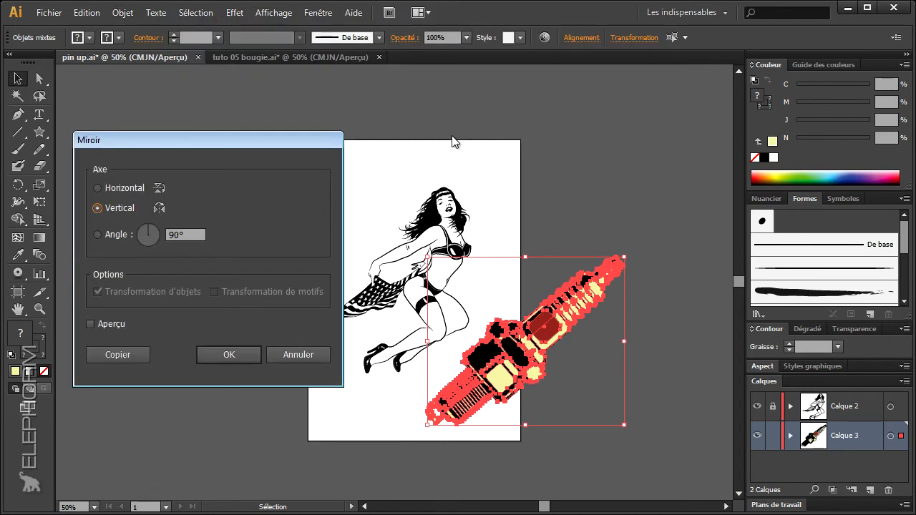
click(91, 325)
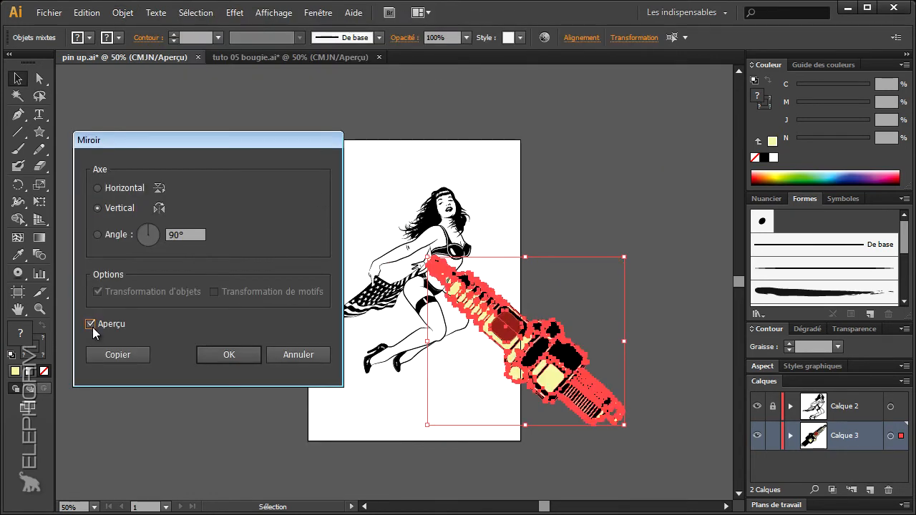
click(98, 189)
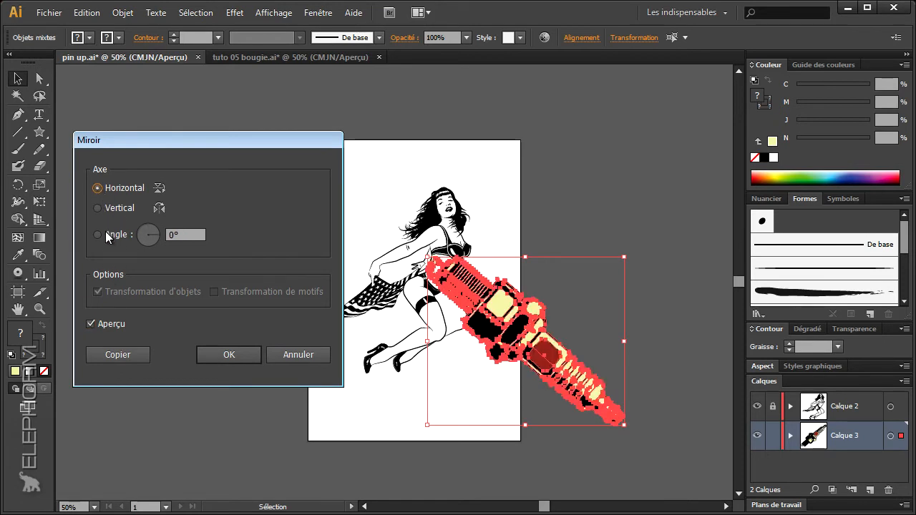
click(226, 355)
Rotate the spark plug so its terminal end points gently up to the right, and place it over the pin-up's legs.
drag(421, 254, 418, 390)
drag(482, 368, 412, 344)
click(434, 448)
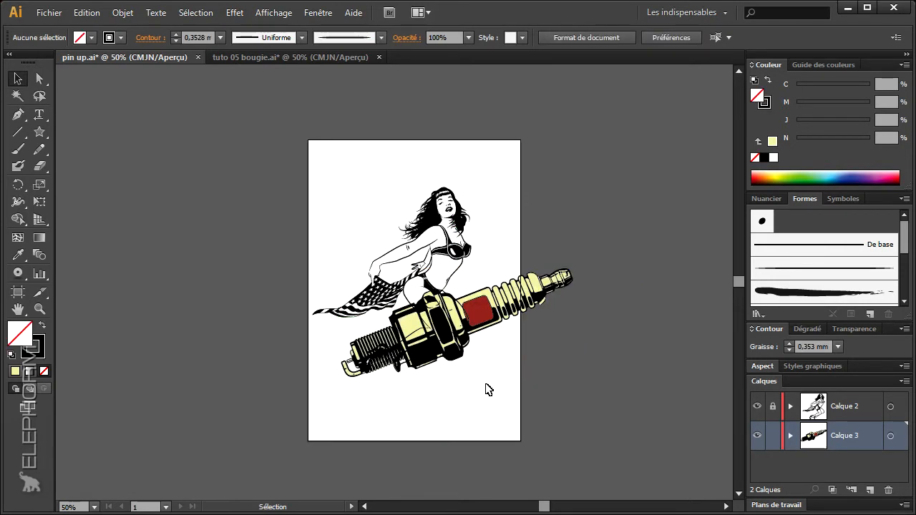
Hide and lock the spark plug layer Calque 3, and unlock the pin-up layer Calque 2.
click(40, 308)
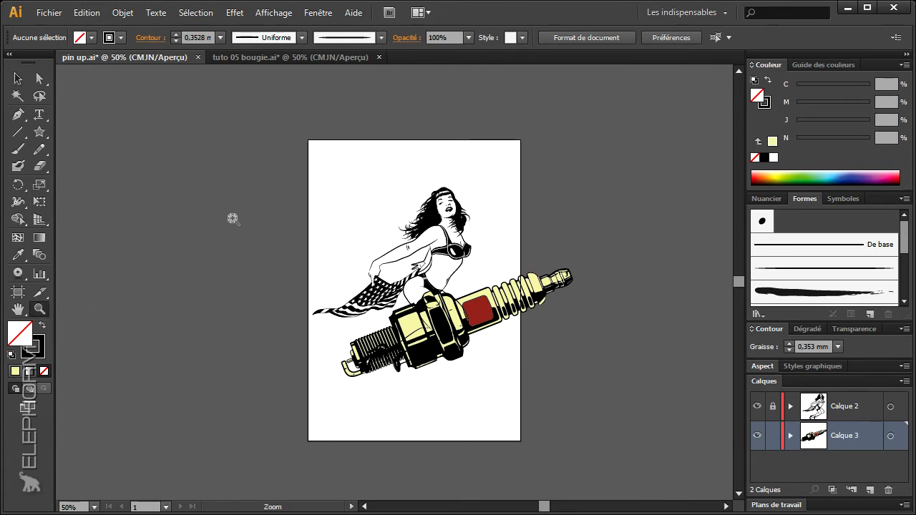
drag(229, 219, 573, 437)
drag(435, 380, 383, 441)
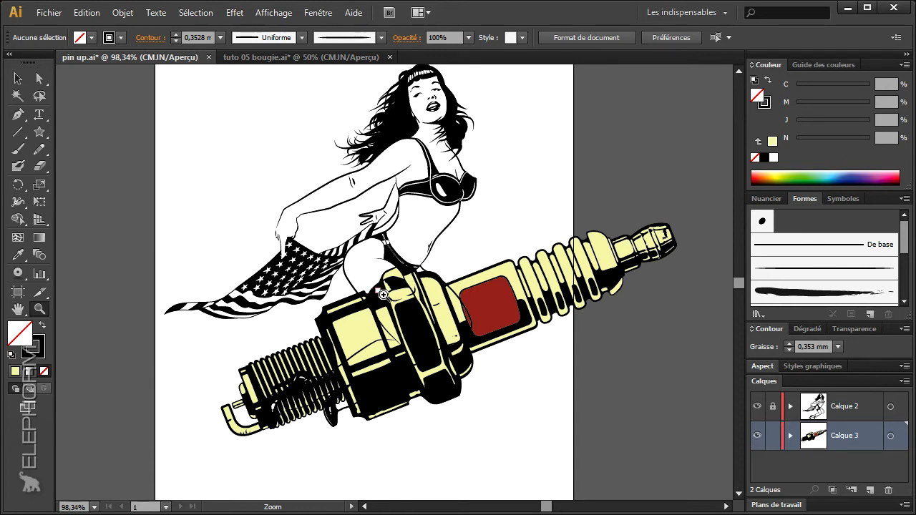
click(756, 436)
click(773, 408)
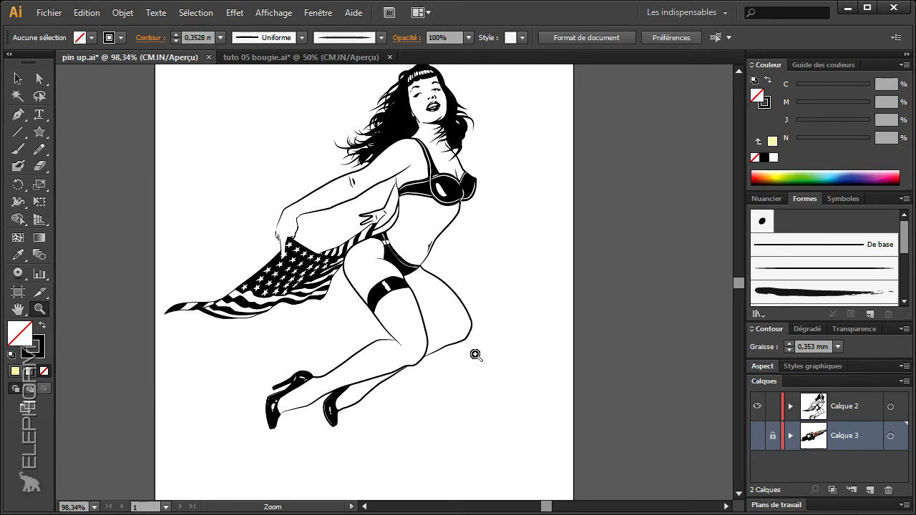
drag(396, 337, 401, 310)
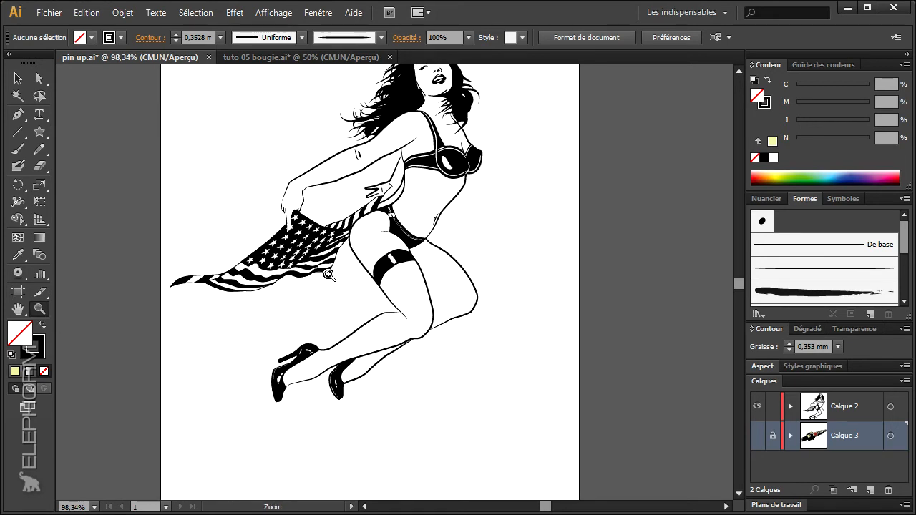
Bring up the Nuancier colour swatches in place of the brushes.
click(410, 311)
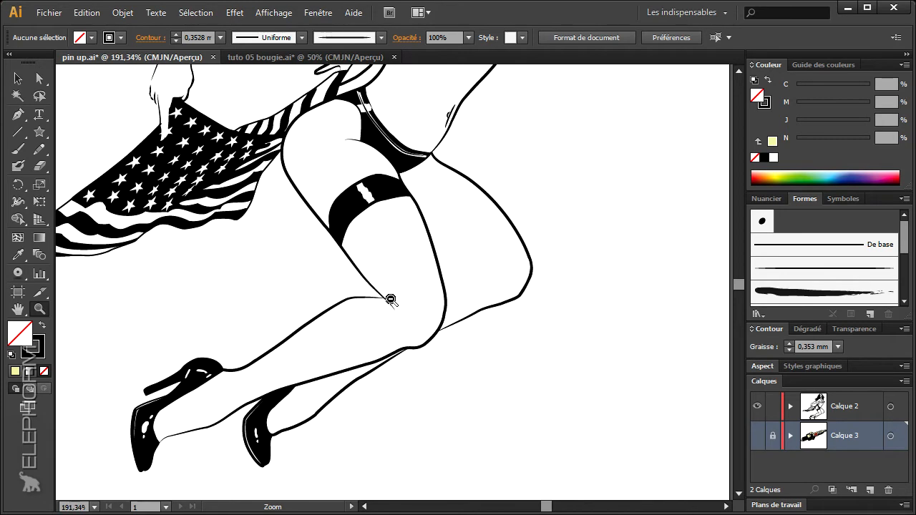
alt+click(388, 304)
alt+click(387, 304)
alt+click(388, 305)
click(763, 203)
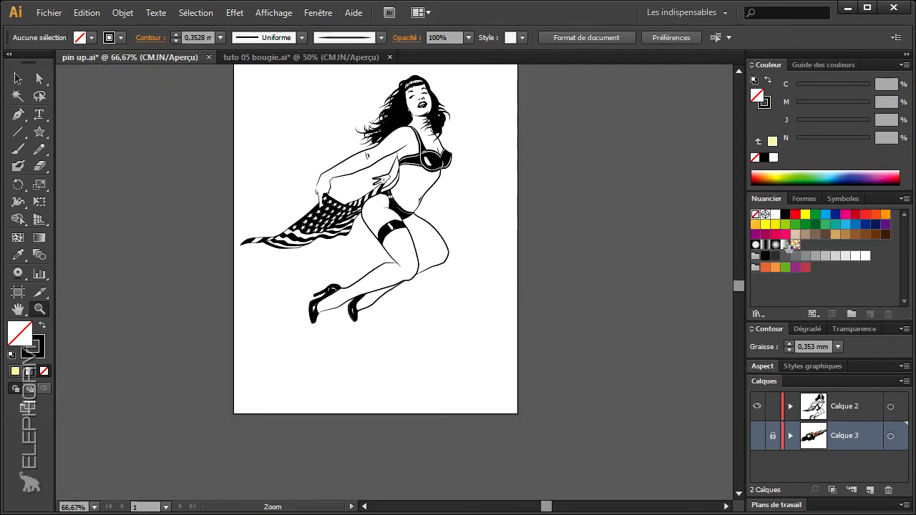
drag(406, 317, 378, 406)
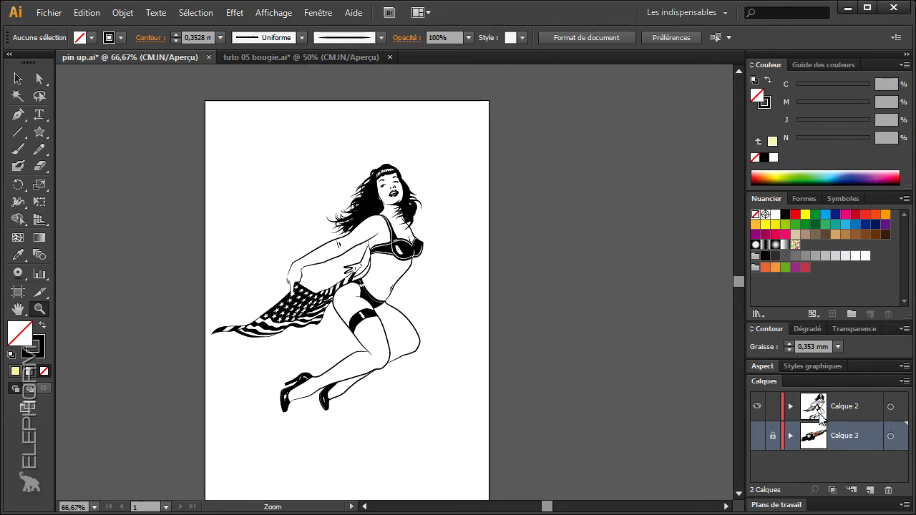
click(903, 380)
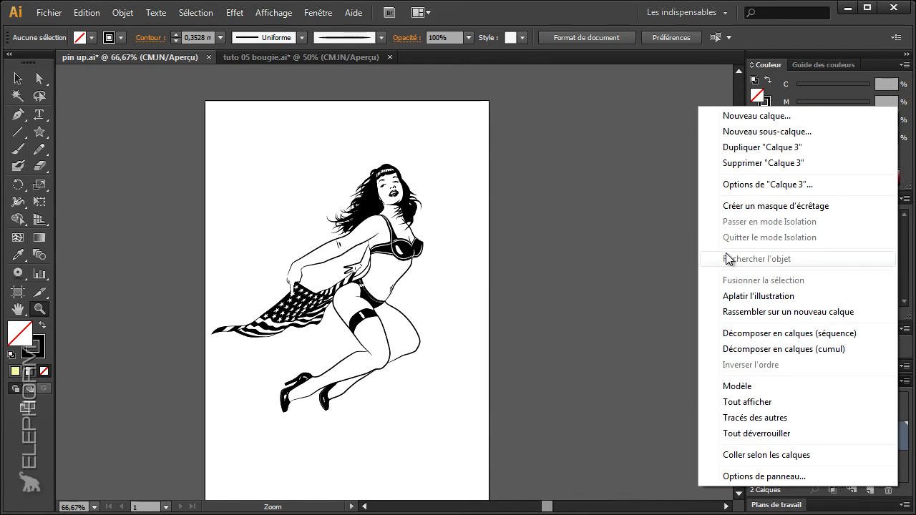
click(731, 148)
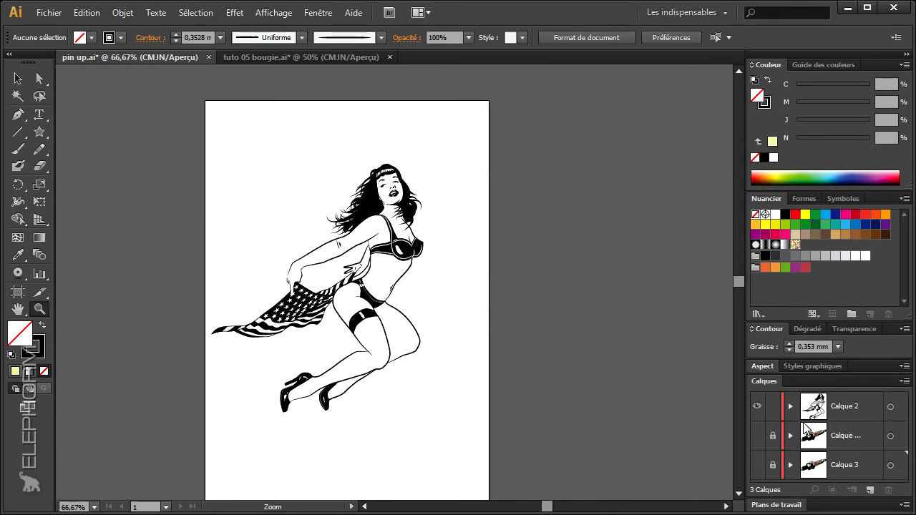
key(ctrl+z)
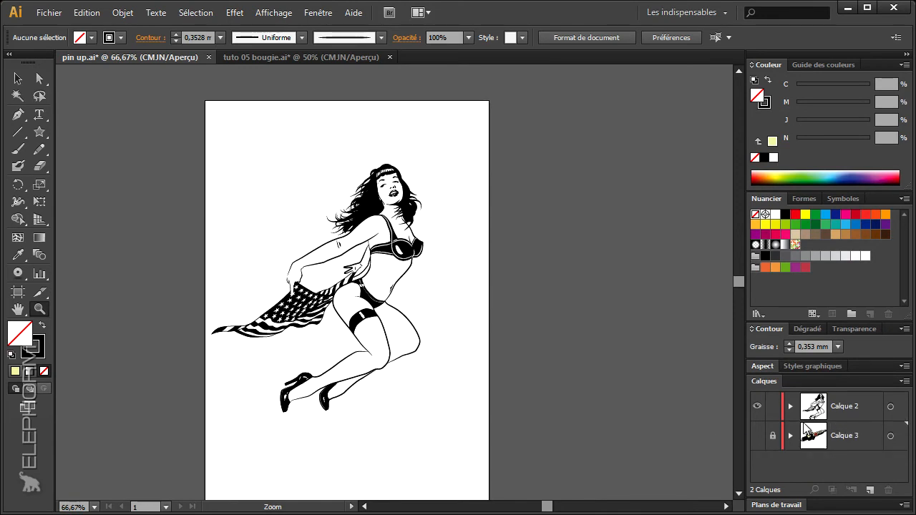
Duplicate the pin-up layer Calque 2, lock the copy, and make Calque 2 the active layer.
click(830, 408)
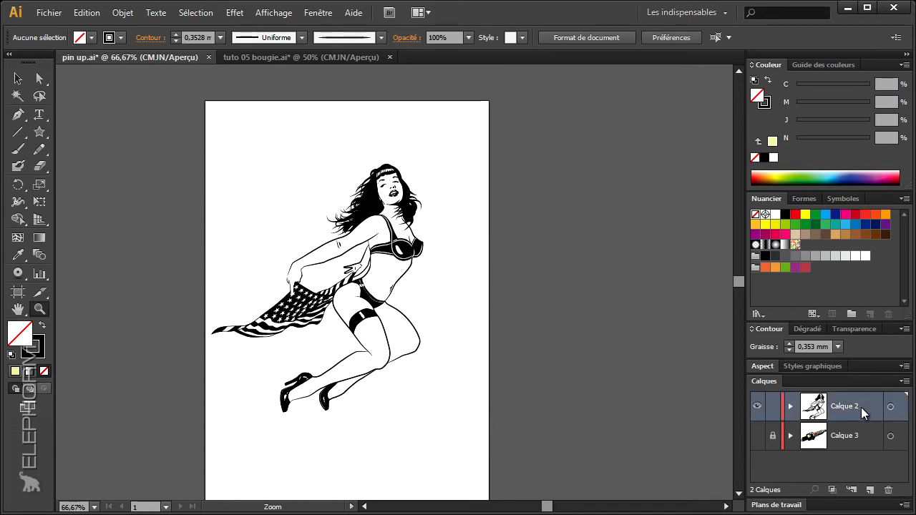
click(905, 381)
click(728, 147)
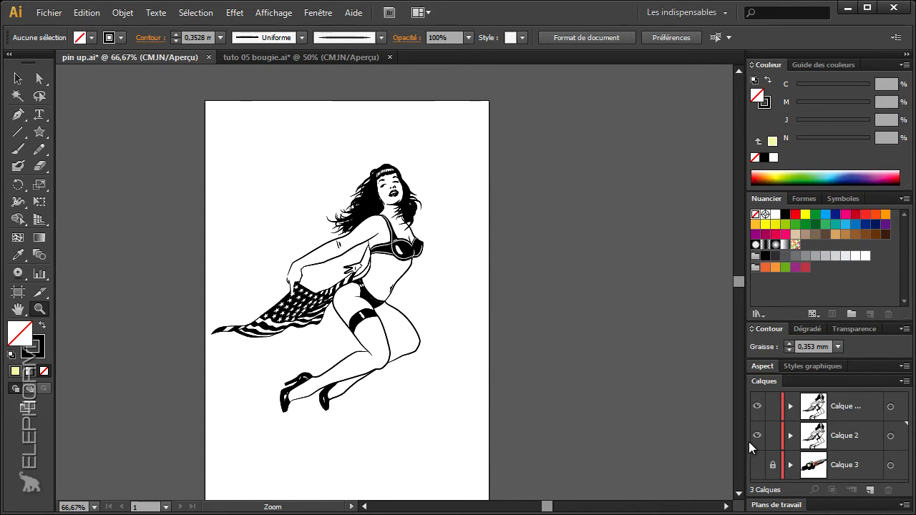
click(772, 409)
click(821, 439)
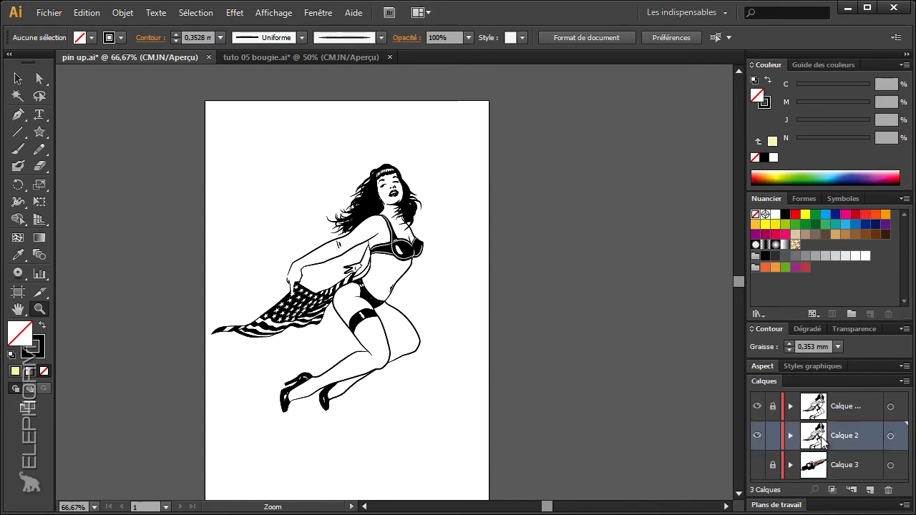
Select the whole pin-up drawing on Calque 2 and choose the Live Paint Bucket in place of the Shape Builder.
click(17, 79)
drag(145, 119, 553, 439)
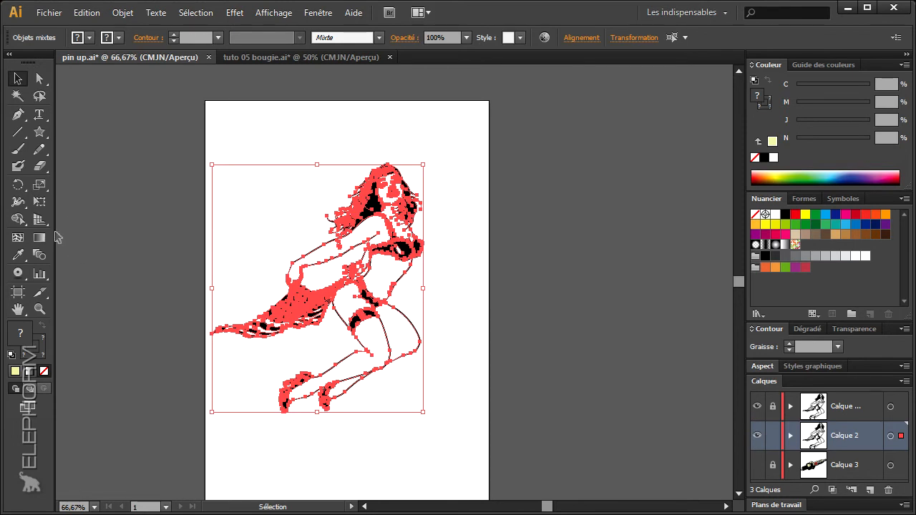
click(19, 221)
drag(39, 236, 79, 243)
click(39, 309)
drag(217, 199, 422, 387)
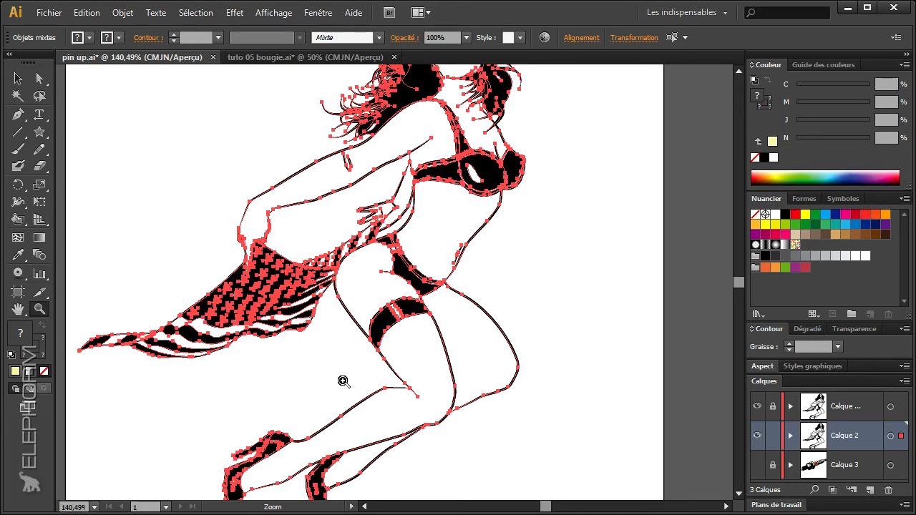
scroll(353, 423, down, 2)
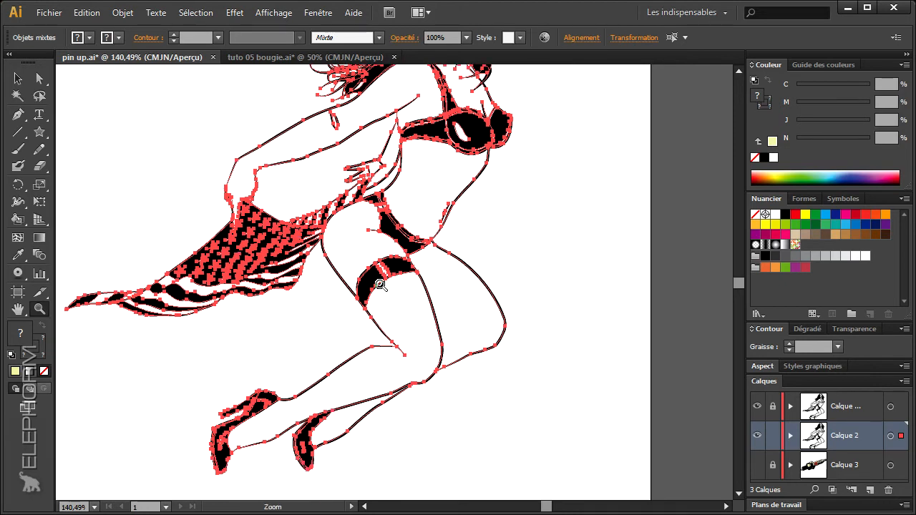
scroll(293, 245, up, 4)
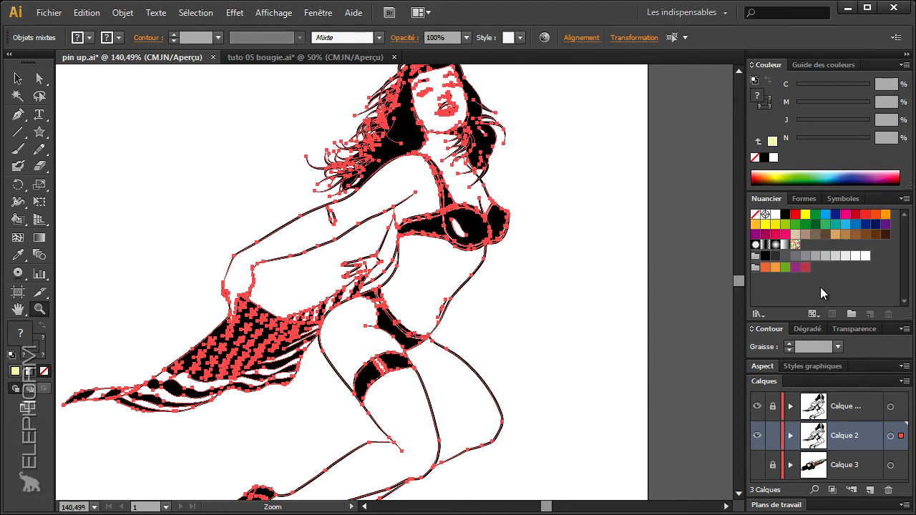
Try to fill the entire selected drawing with the beige swatch (C 25, M 25, J 40, N 0), and undo it.
click(795, 236)
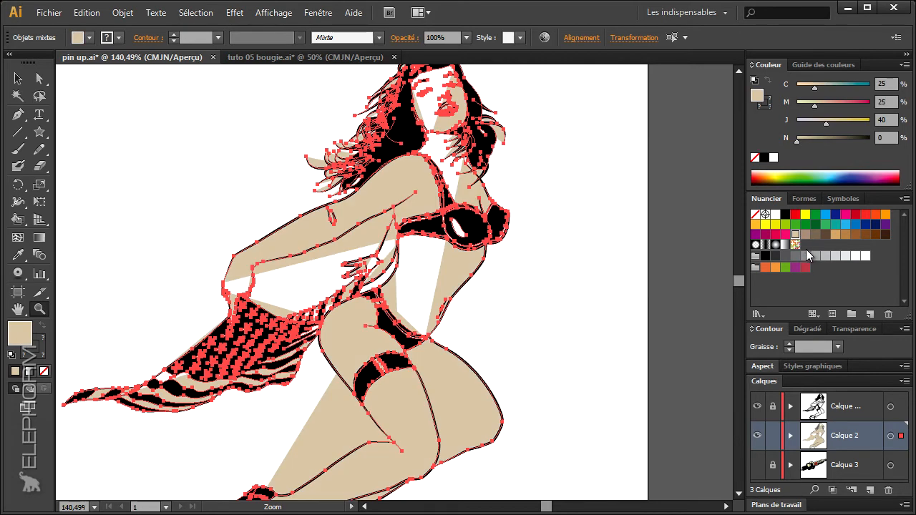
key(ctrl+z)
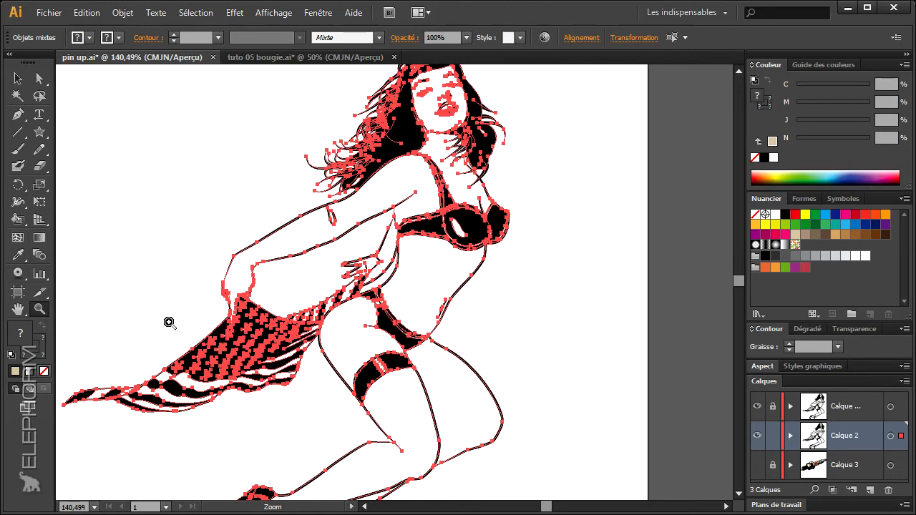
Ready the Live Paint Bucket with the beige swatch (C 25, M 25, J 40, N 0), cycling through neighbouring swatches and back to it.
click(17, 220)
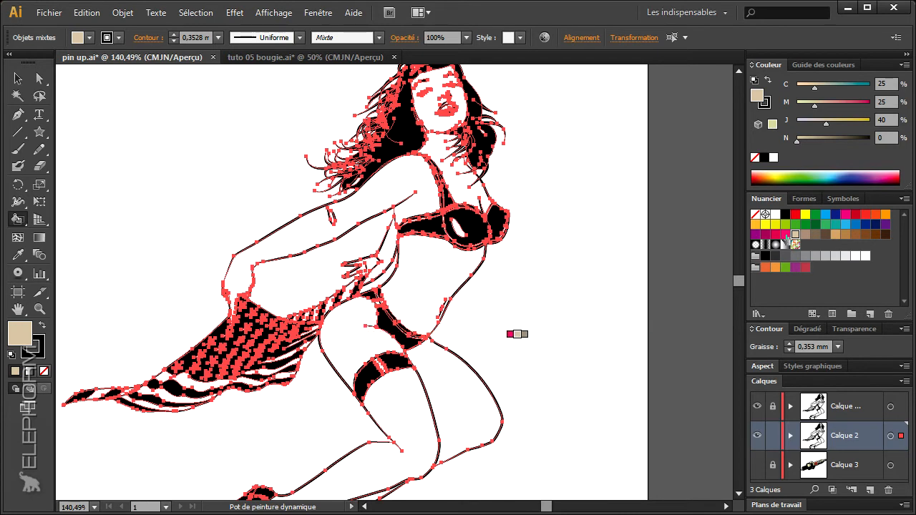
key(Right)
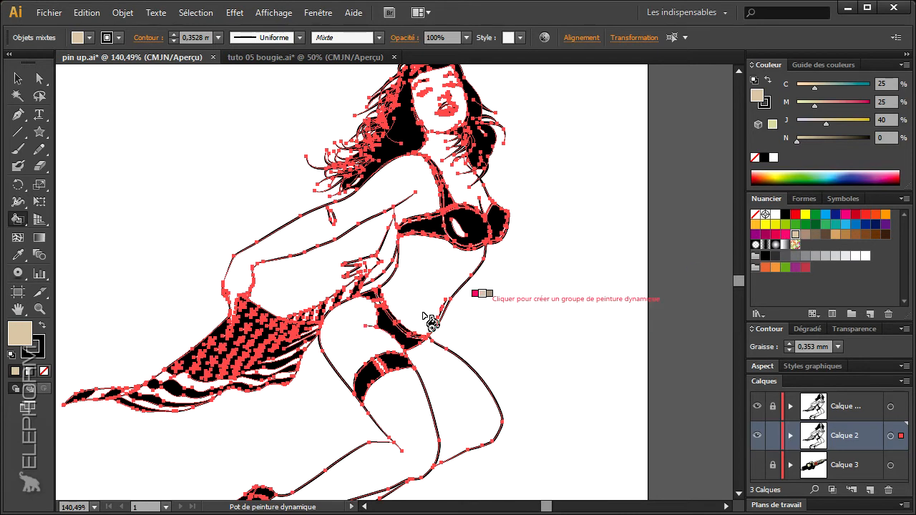
key(Right)
key(Right)
key(Right)
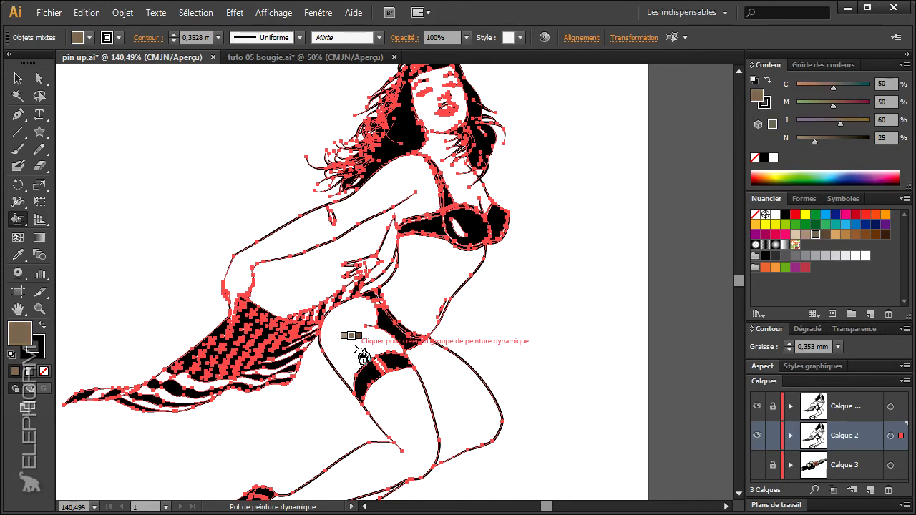
key(Left)
key(Left)
key(Left)
key(Left)
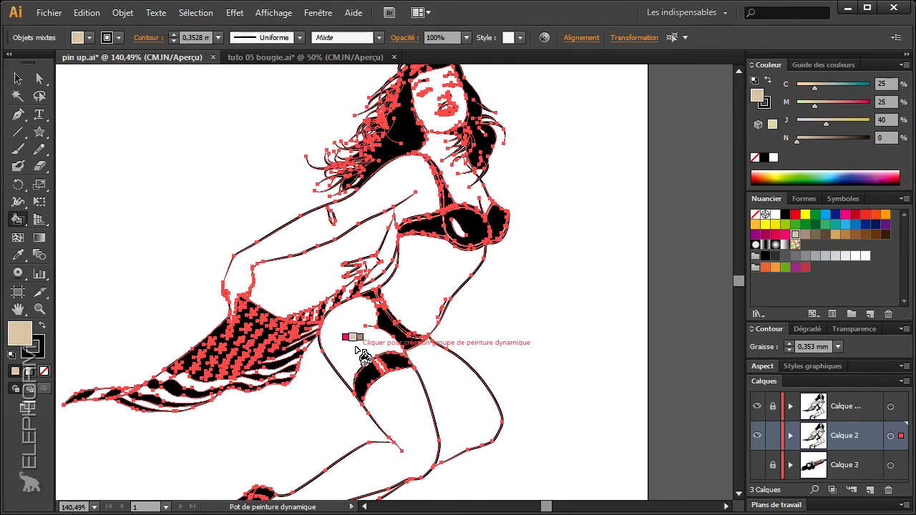
Convert the selected drawing into a Live Paint group and fill the upper thigh, the front leg and the belly with beige.
click(350, 341)
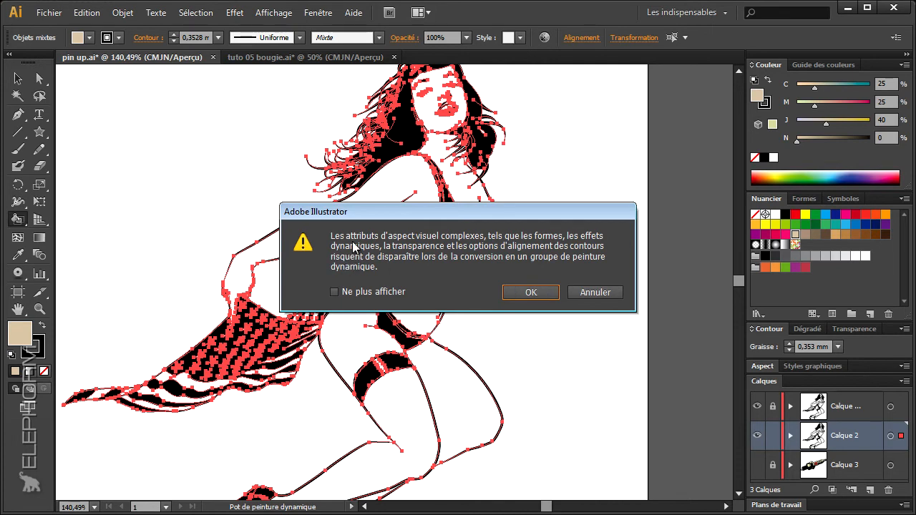
click(530, 295)
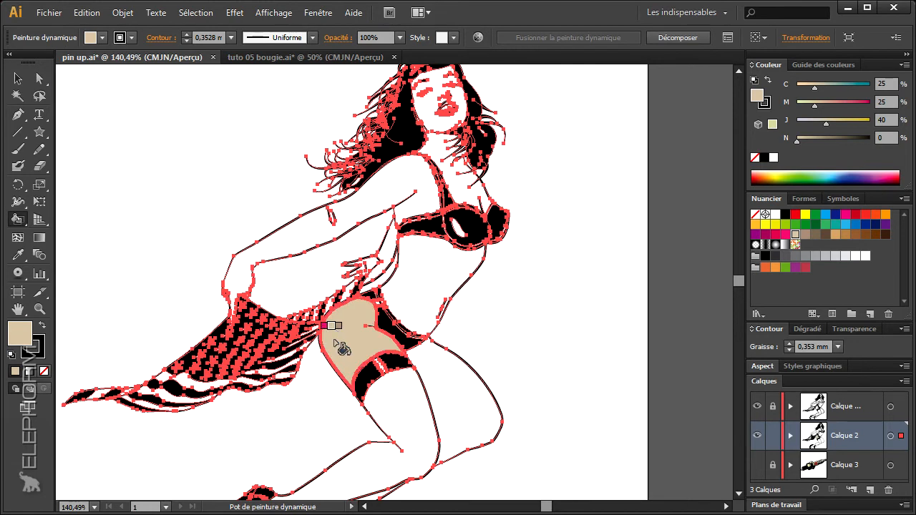
click(390, 424)
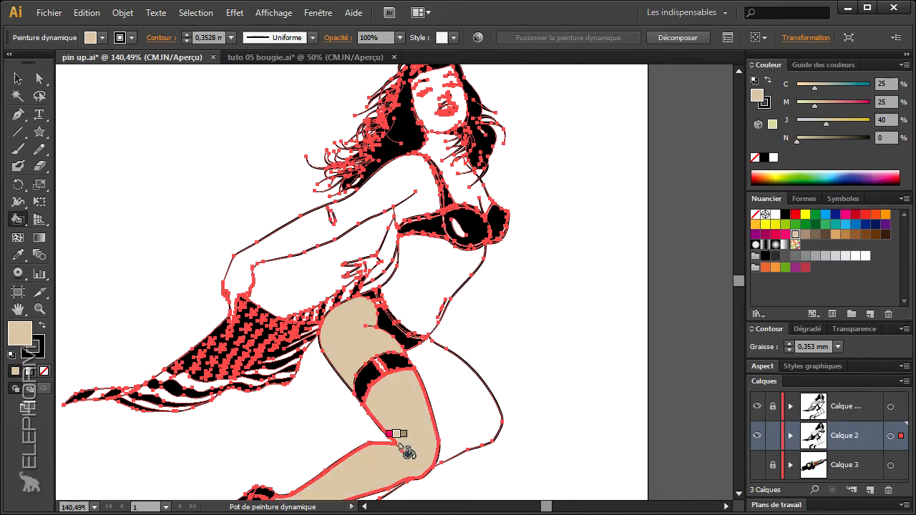
scroll(423, 430, down, 4)
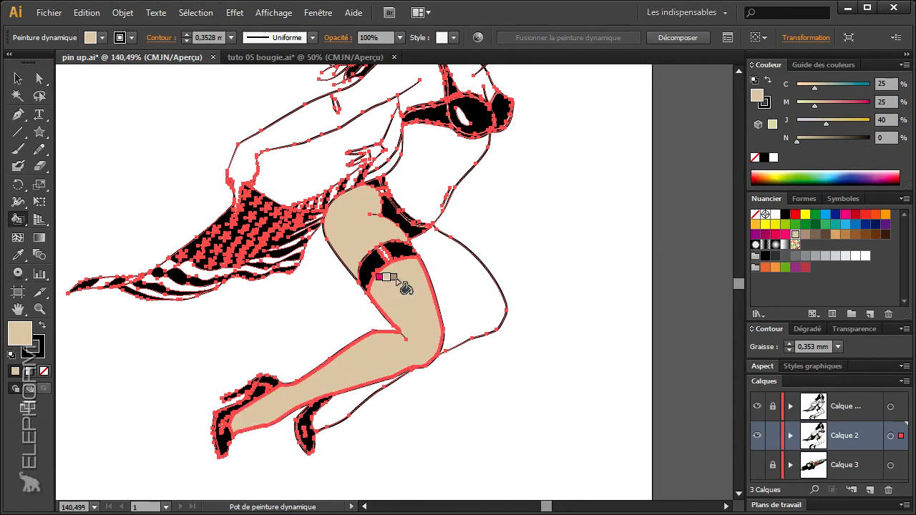
scroll(412, 319, up, 4)
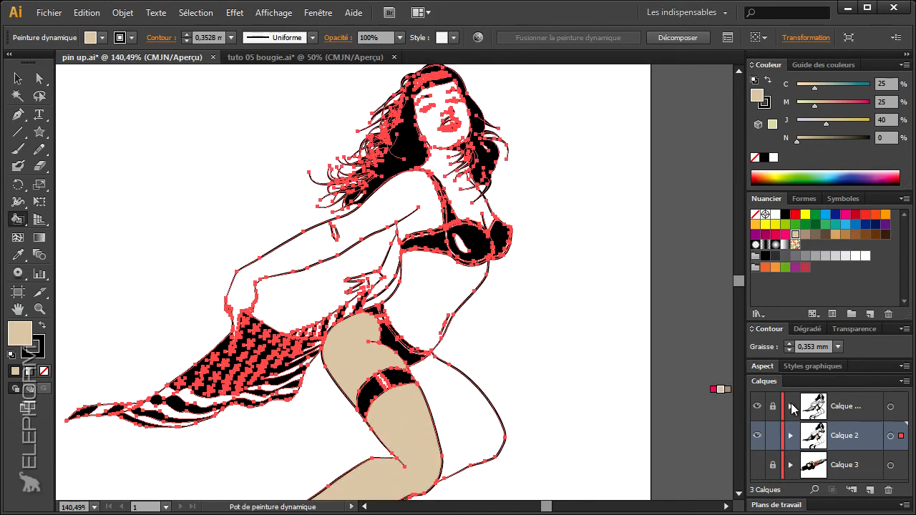
click(428, 306)
drag(428, 364, 450, 367)
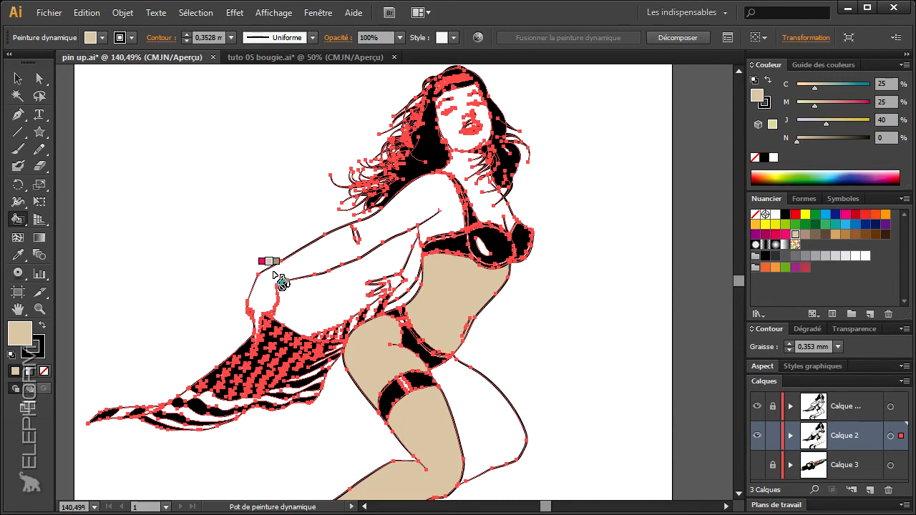
Close the gap in the extended arm's outline by moving its wrist end point onto the hand contour and adjusting the curve, and deselect.
click(39, 309)
drag(236, 237, 391, 375)
drag(379, 322, 354, 355)
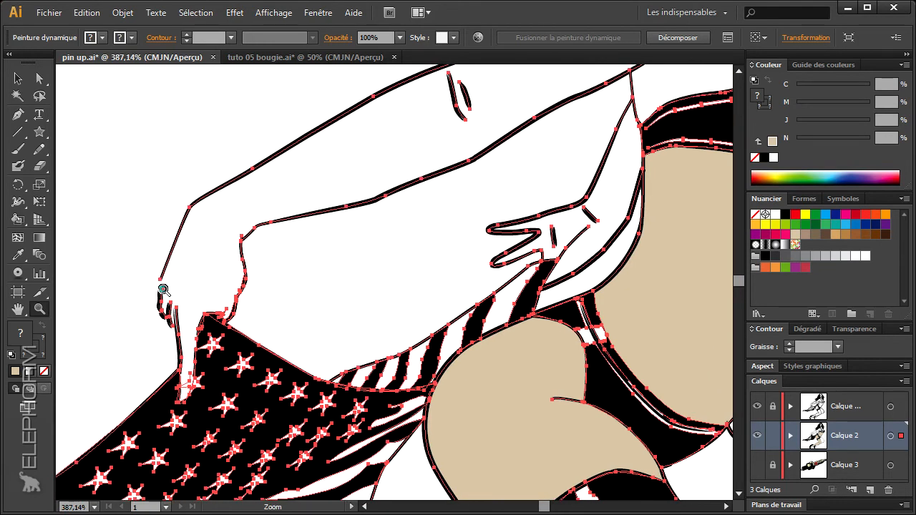
click(41, 82)
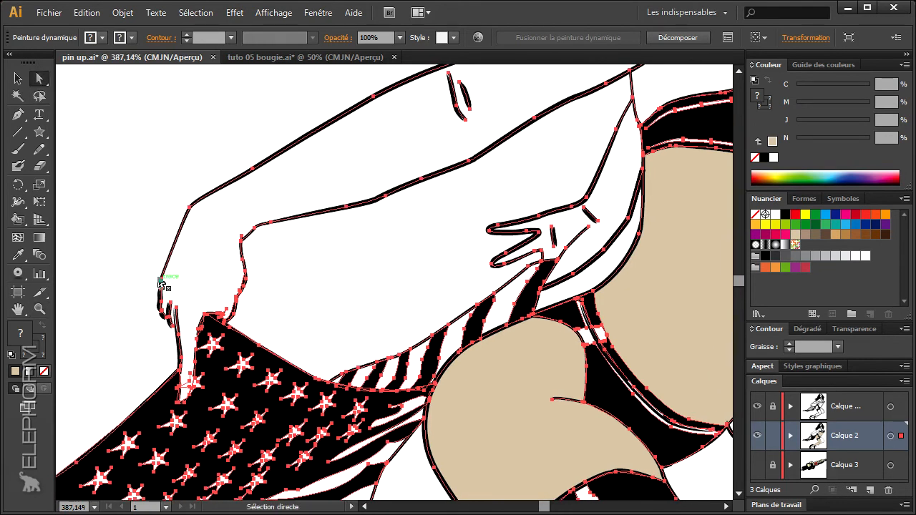
drag(160, 280, 162, 292)
mouse_move(185, 220)
mouse_down()
mouse_move(180, 212)
mouse_move(174, 220)
mouse_up()
click(19, 79)
click(96, 178)
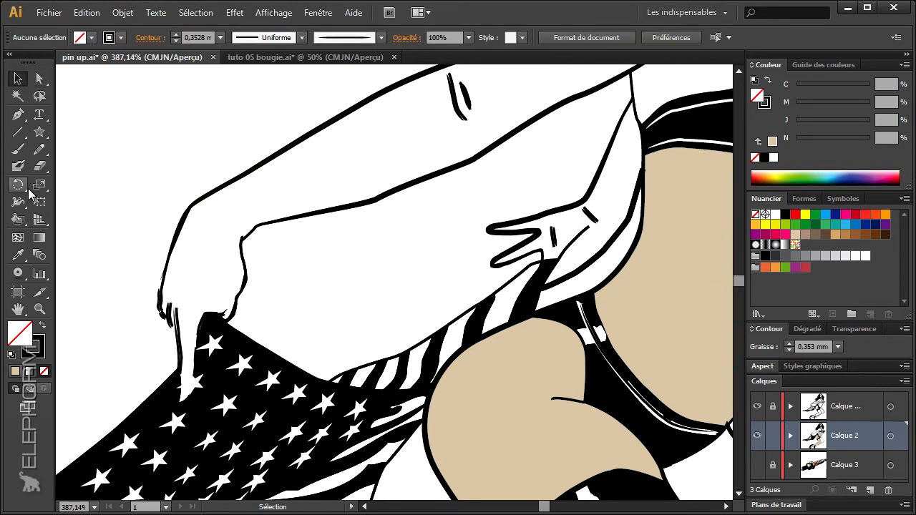
Reselect the Live Paint group and fill the extended arm with the beige swatch (C 25, M 25, J 40, N 0).
key(ctrl+a)
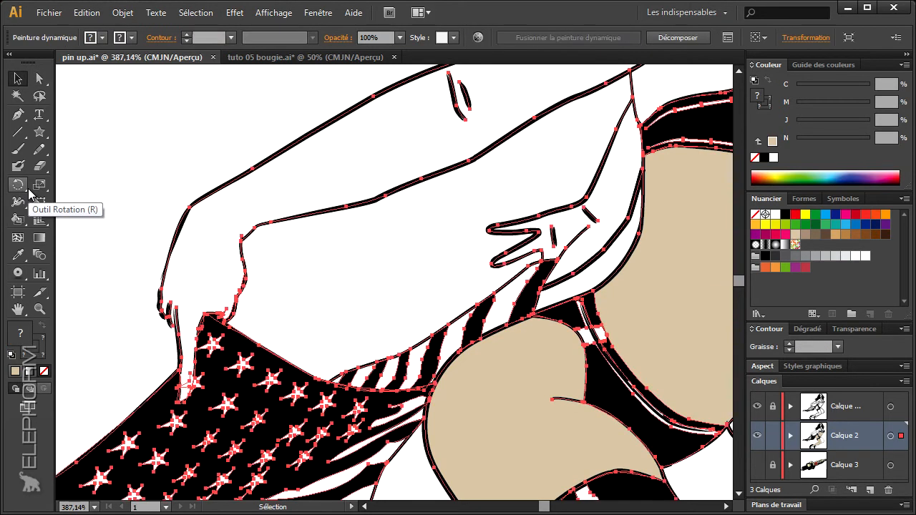
click(18, 220)
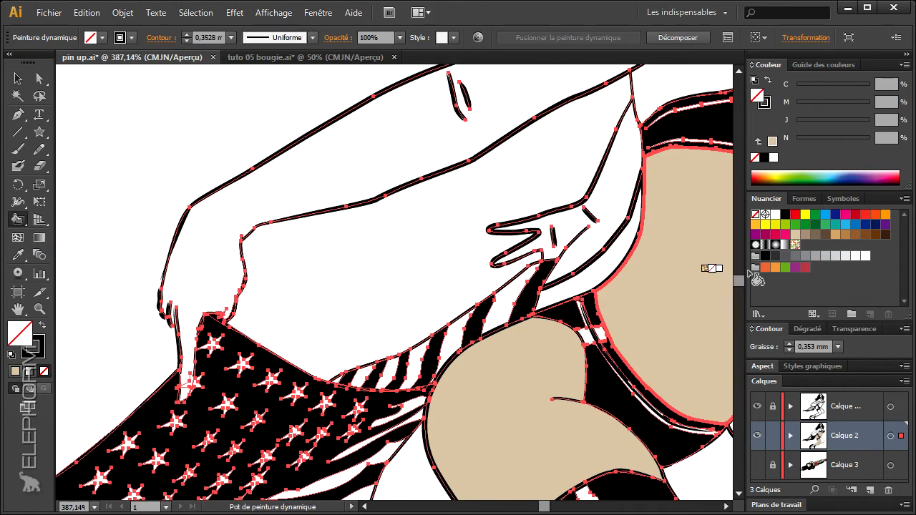
click(795, 244)
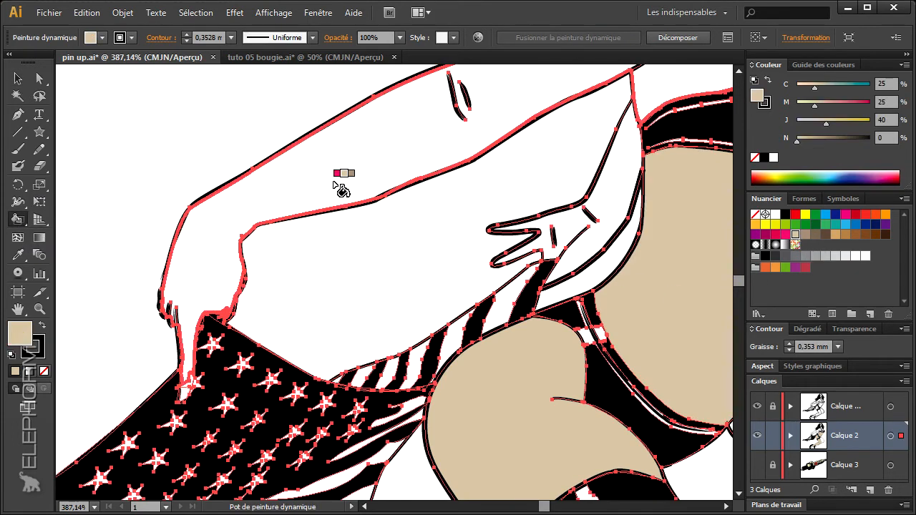
click(274, 187)
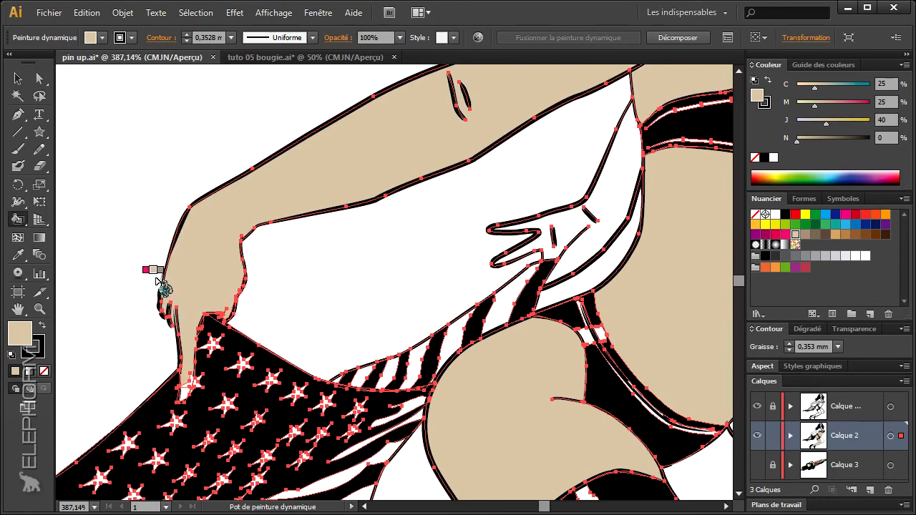
Widen the Live Paint group's gap detection past medium gaps (Espaces moyens) to the large-gap setting and apply it.
mouse_move(211, 272)
mouse_down()
mouse_move(190, 327)
mouse_move(216, 339)
mouse_move(225, 261)
mouse_move(201, 319)
mouse_move(247, 330)
mouse_up()
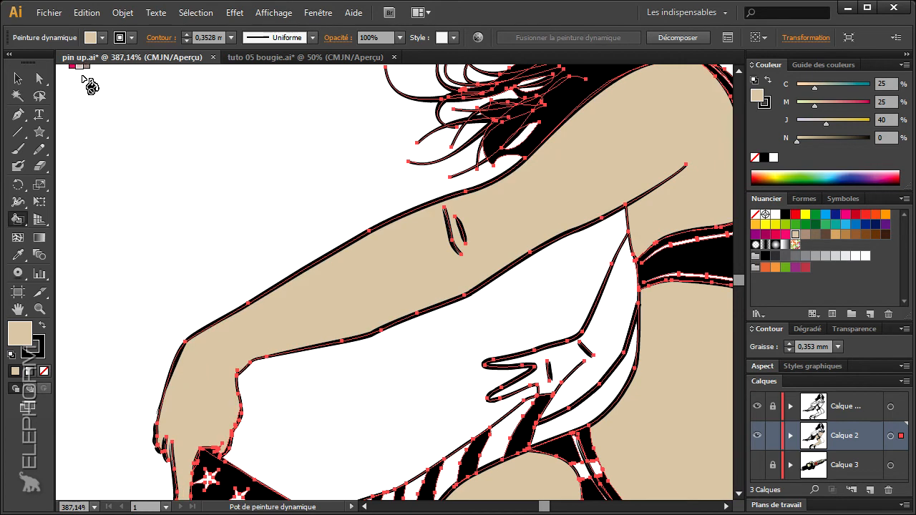
click(85, 13)
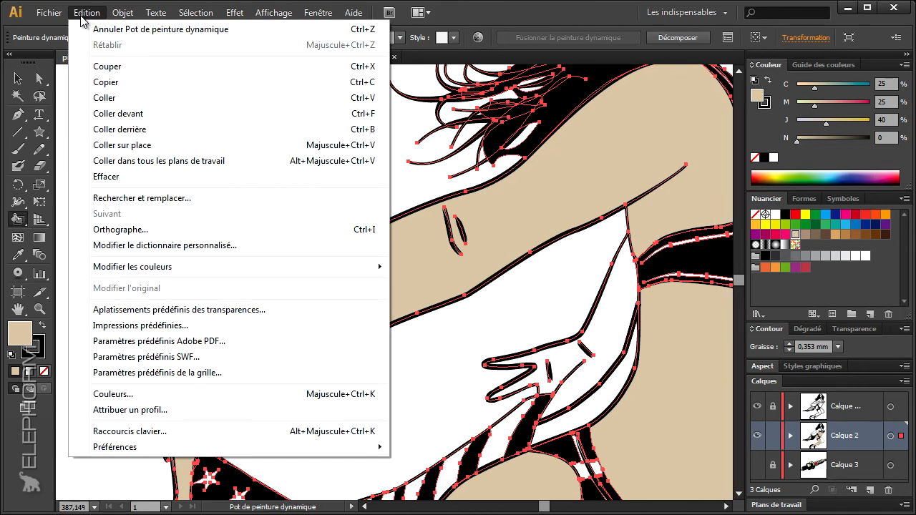
mouse_move(118, 21)
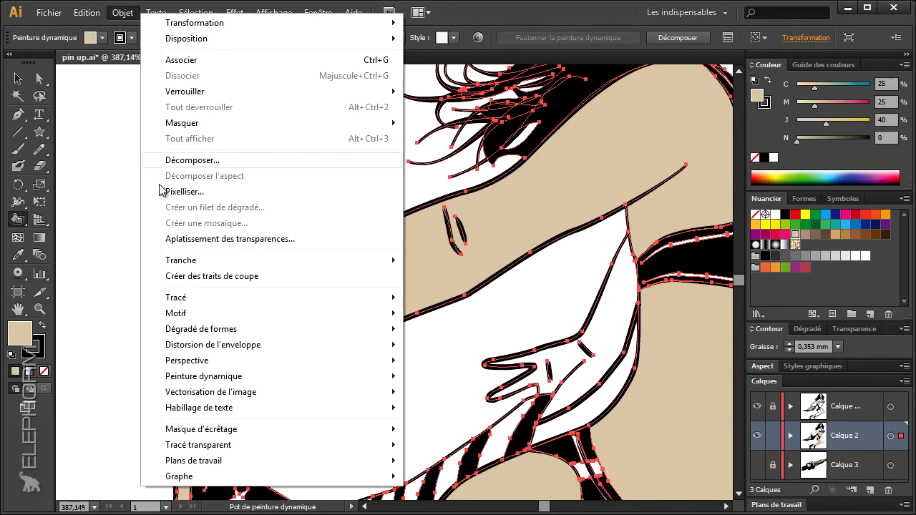
mouse_move(192, 379)
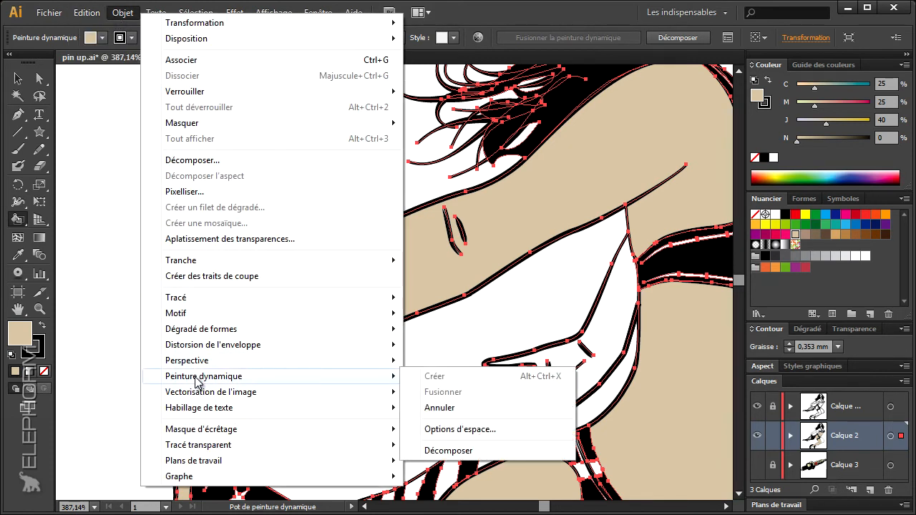
click(441, 430)
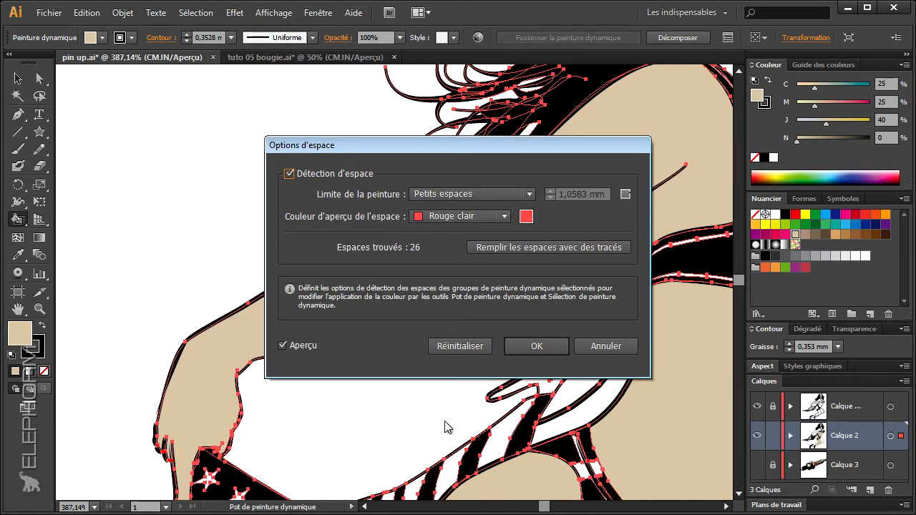
click(530, 194)
click(503, 223)
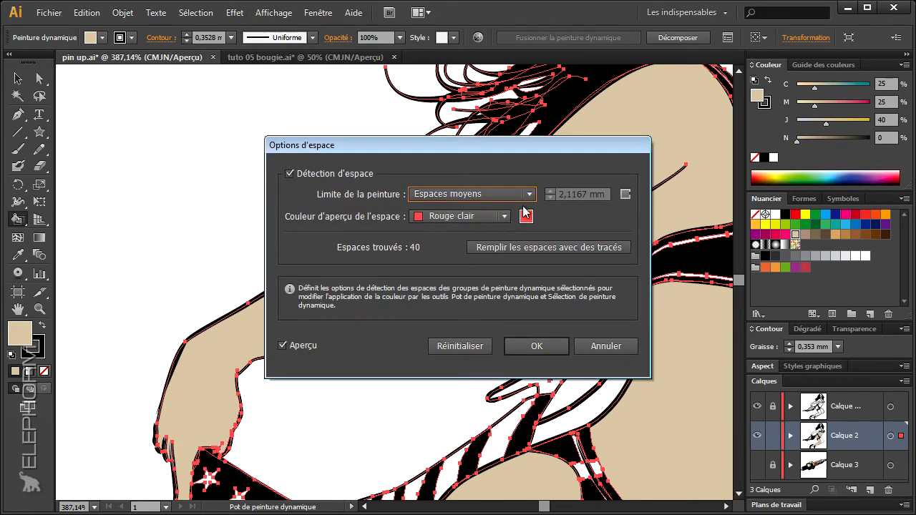
click(529, 194)
click(483, 242)
click(536, 346)
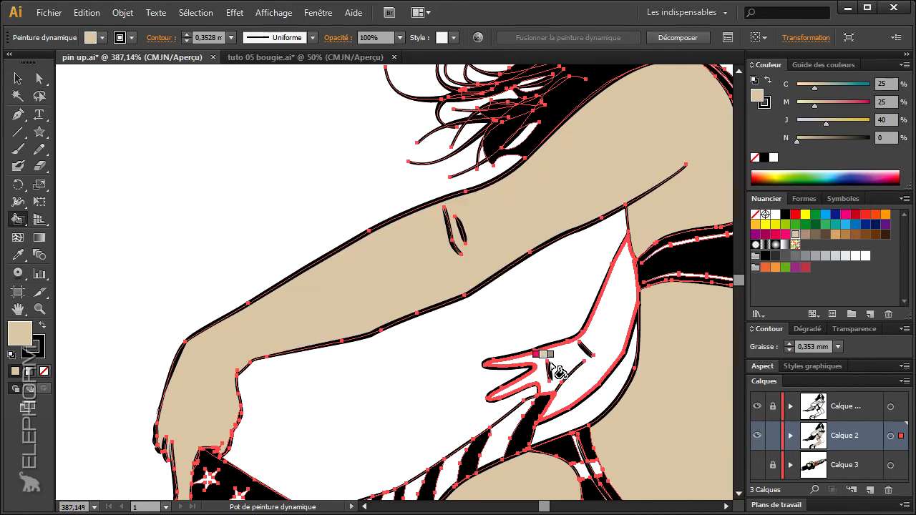
Fill the rear hand and its forearm beside the waist with the beige swatch.
click(598, 334)
drag(580, 368, 323, 444)
drag(428, 334, 466, 401)
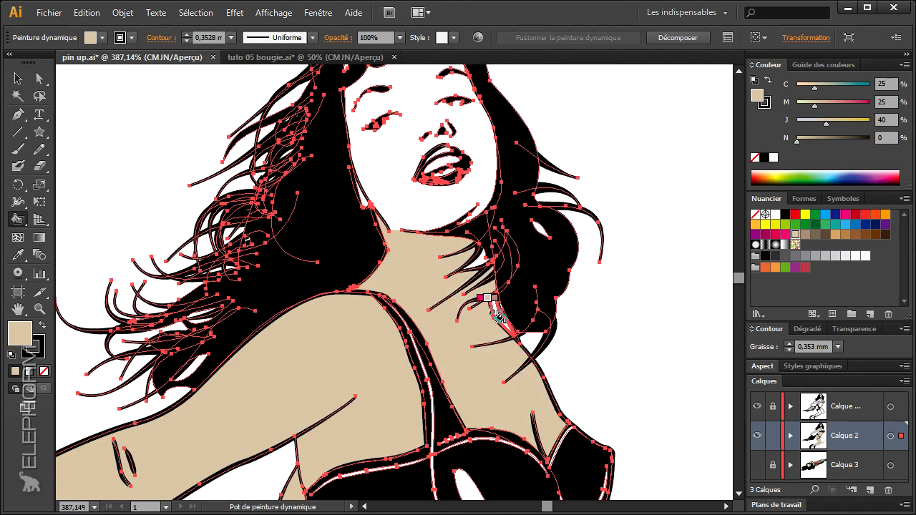
Fill the face, the sliver beside the jaw and the open shapes inside the mouth with beige.
click(40, 308)
drag(321, 174, 586, 382)
drag(325, 282, 307, 293)
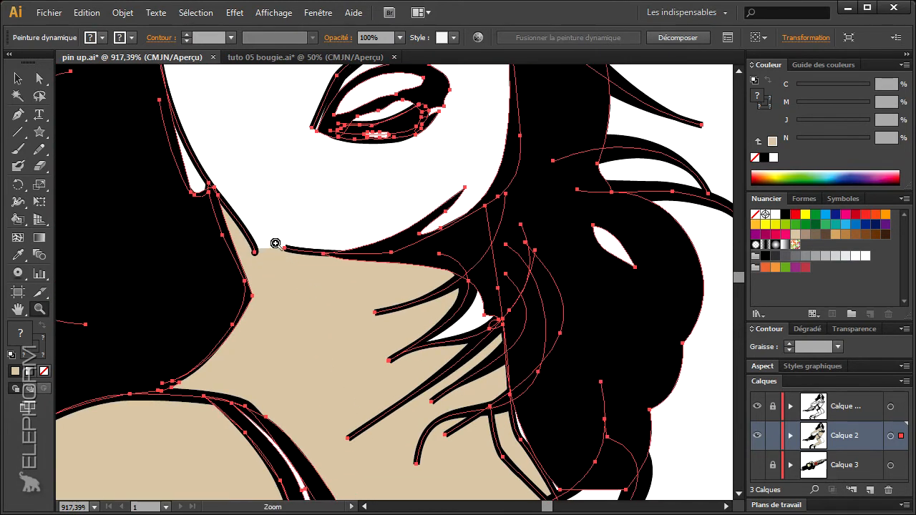
drag(286, 229, 315, 321)
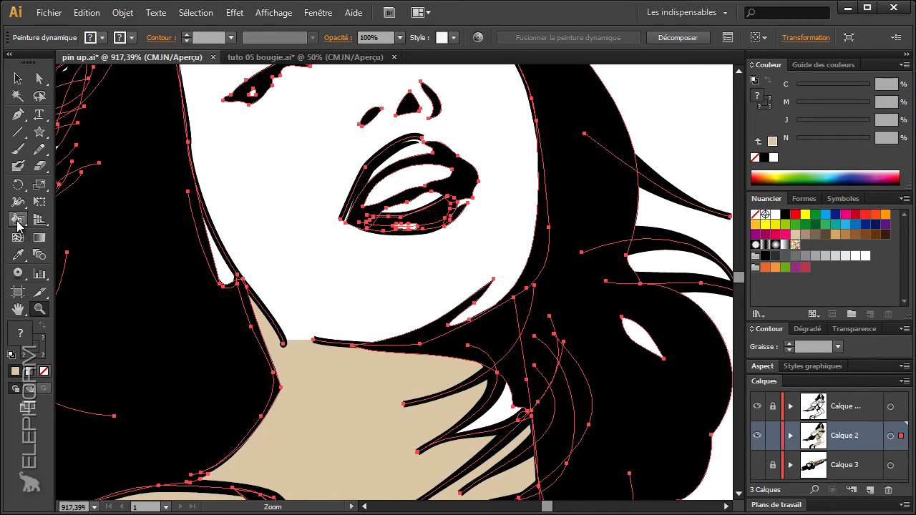
click(18, 219)
click(316, 266)
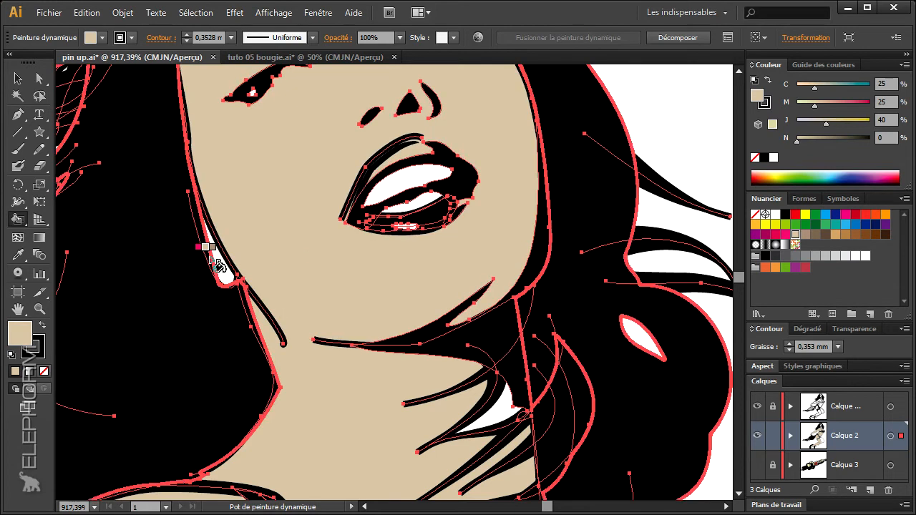
drag(303, 299, 433, 410)
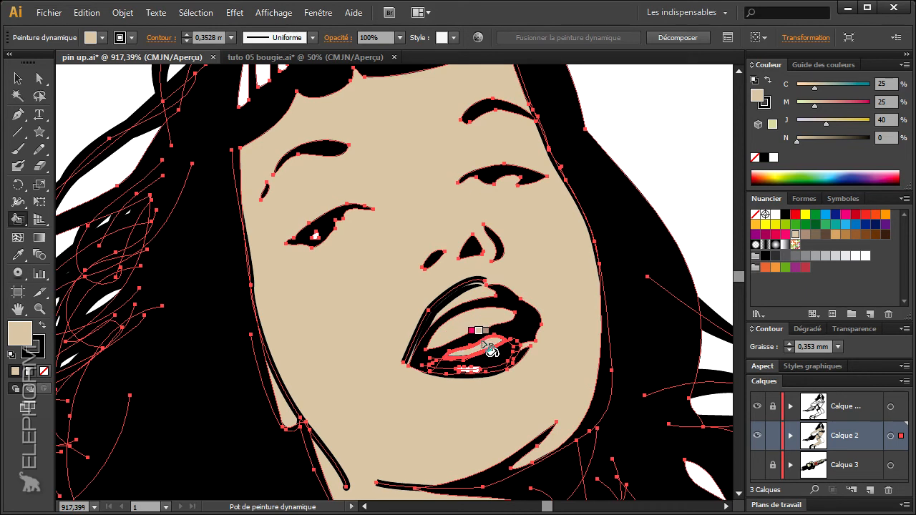
drag(503, 401, 515, 461)
drag(469, 375, 503, 467)
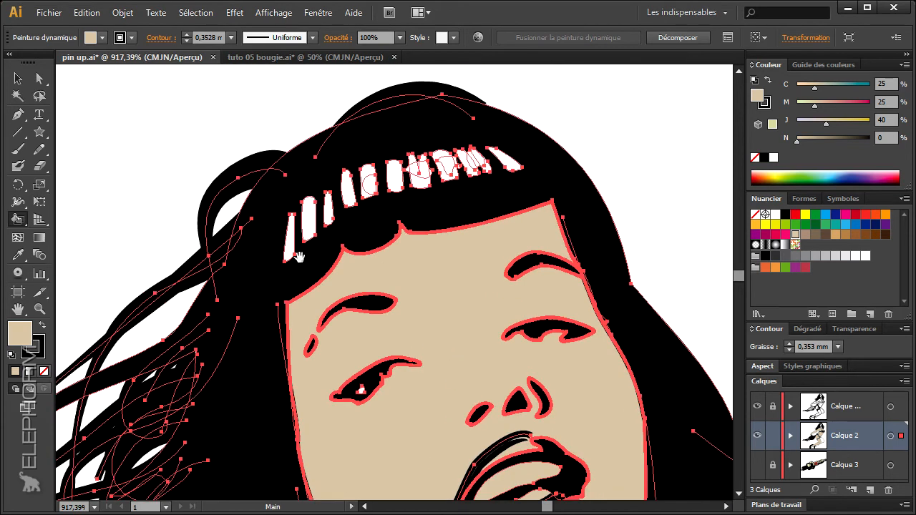
Fill the rear thigh and the rear lower leg above the shoe with beige.
drag(406, 361, 355, 203)
drag(421, 335, 352, 194)
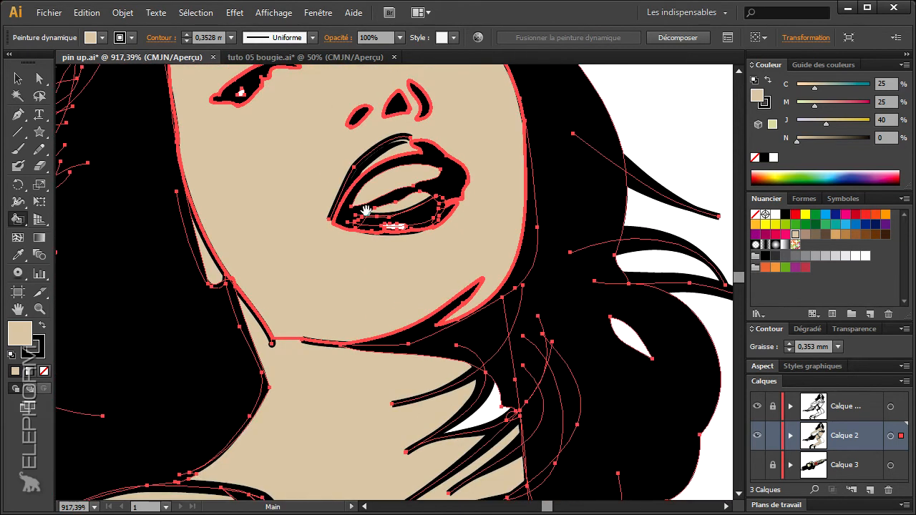
drag(433, 374, 409, 260)
drag(465, 321, 394, 225)
drag(405, 383, 387, 254)
mouse_move(317, 421)
mouse_down()
mouse_move(394, 247)
mouse_move(511, 113)
mouse_up()
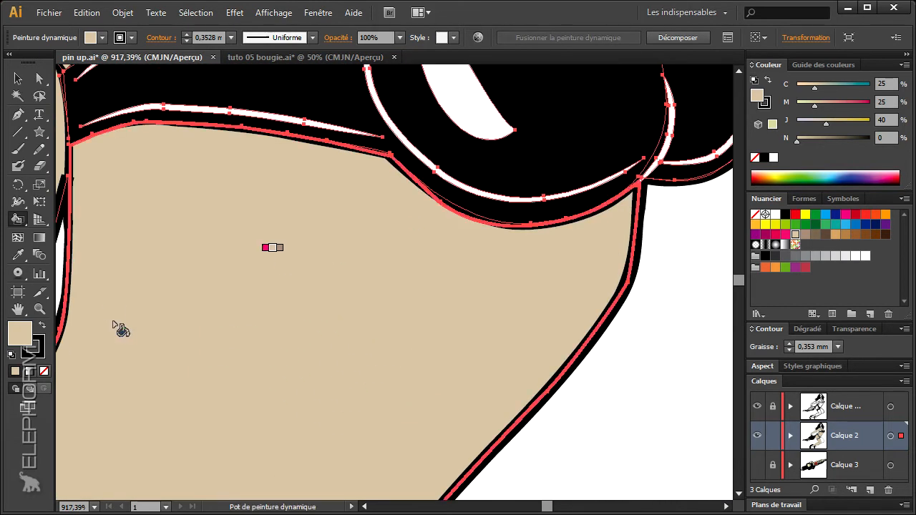
key(ctrl+minus)
key(ctrl+minus)
key(ctrl+minus)
key(ctrl+minus)
key(ctrl+minus)
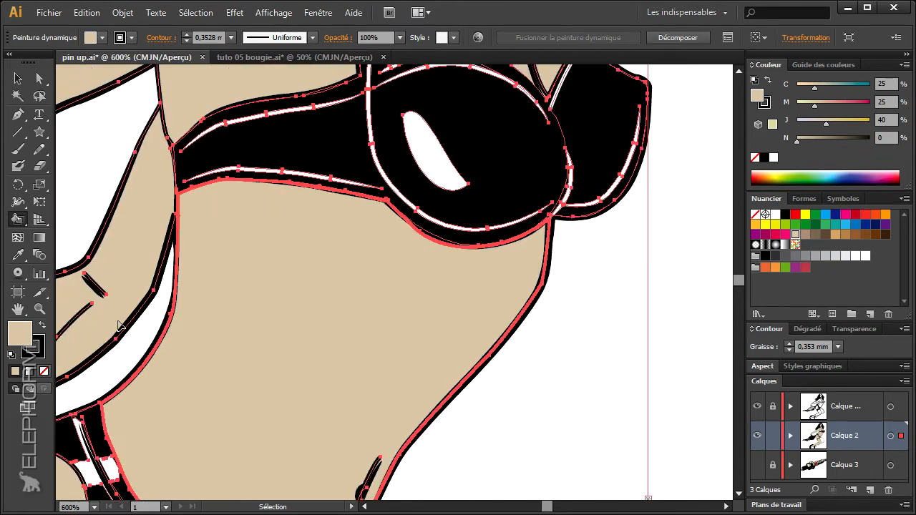
scroll(393, 380, down, 5)
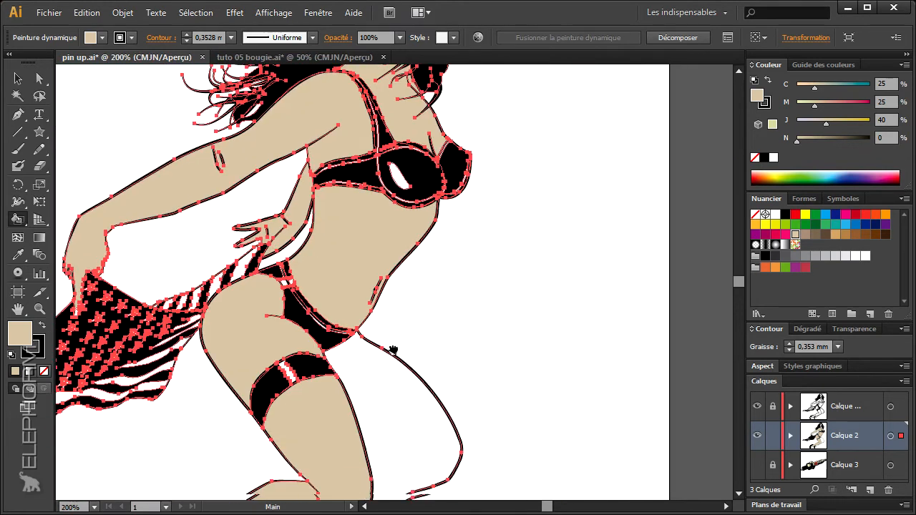
drag(392, 377, 551, 208)
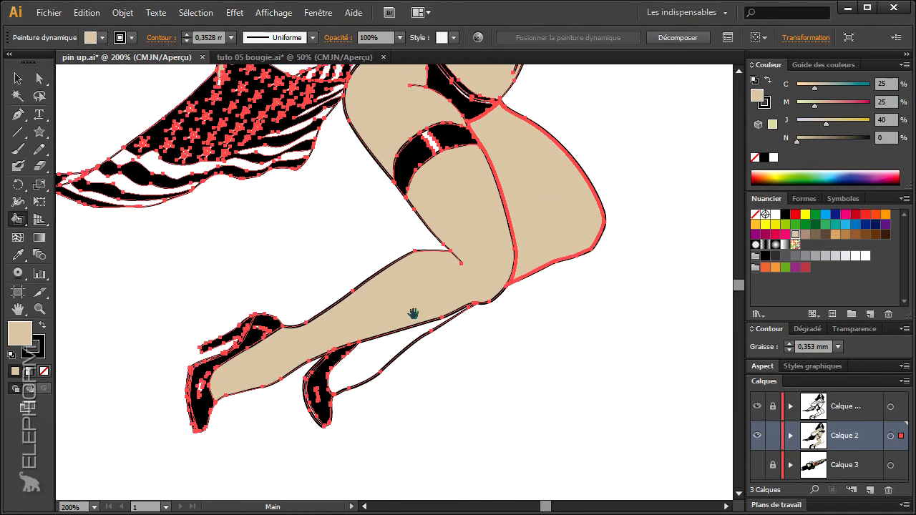
click(359, 355)
Apply the beige Live Paint fill to the hair area around the white highlights above the fringe.
mouse_move(433, 343)
mouse_down()
mouse_move(467, 447)
mouse_move(423, 370)
mouse_move(412, 458)
mouse_up()
mouse_move(436, 352)
mouse_down()
mouse_move(425, 437)
mouse_move(409, 447)
mouse_up()
mouse_move(420, 338)
mouse_down()
mouse_move(394, 355)
mouse_move(379, 442)
mouse_up()
drag(407, 354, 370, 364)
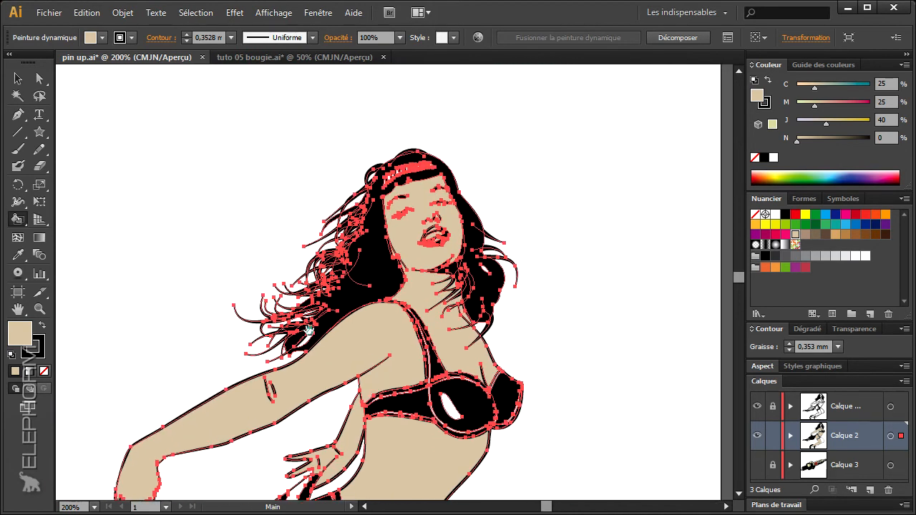
click(38, 309)
drag(366, 146, 462, 222)
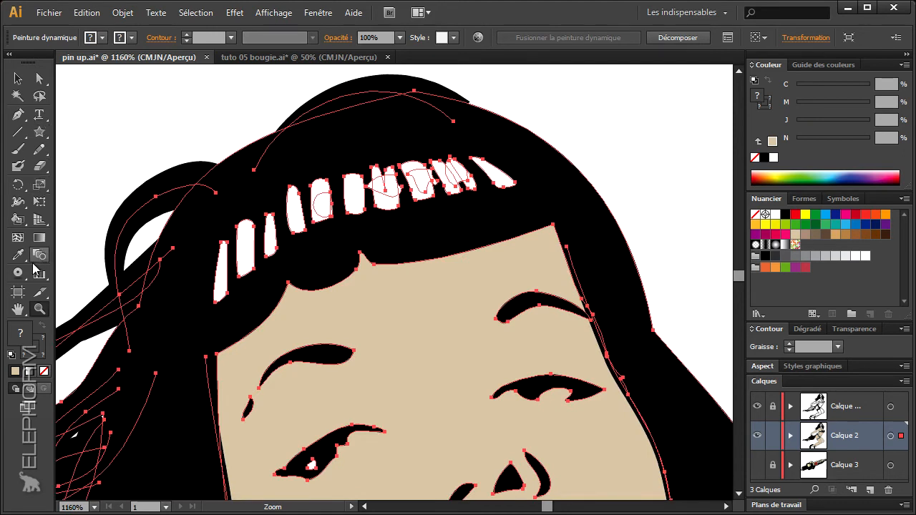
click(18, 220)
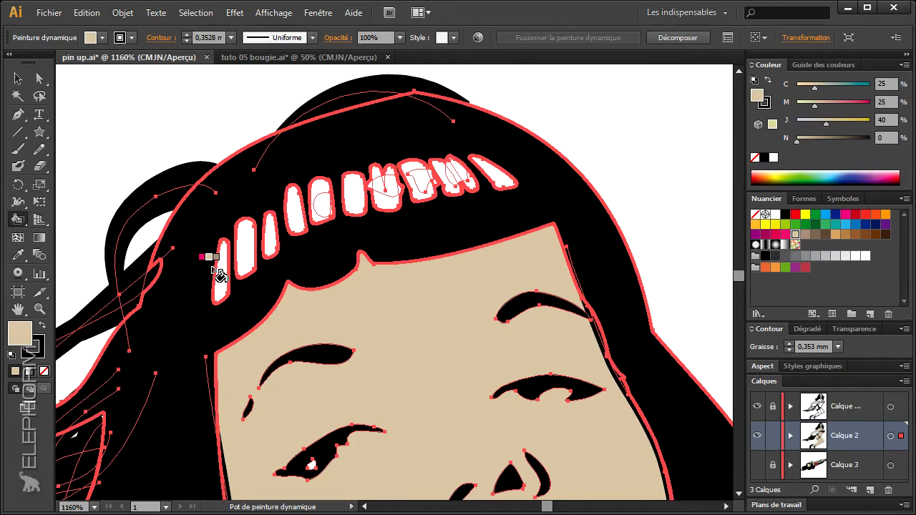
click(266, 212)
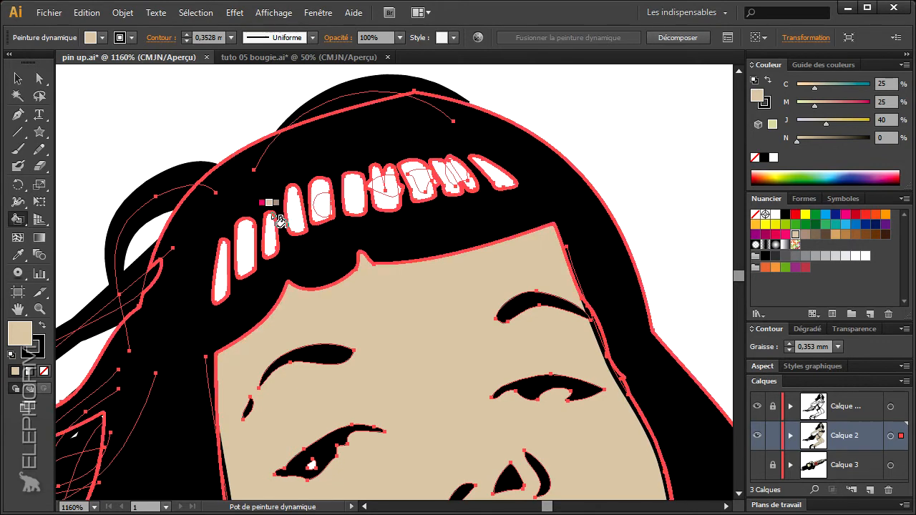
Examine the bra's white highlights and seams up close with the Live Paint Bucket.
click(36, 310)
alt+click(356, 288)
alt+click(353, 293)
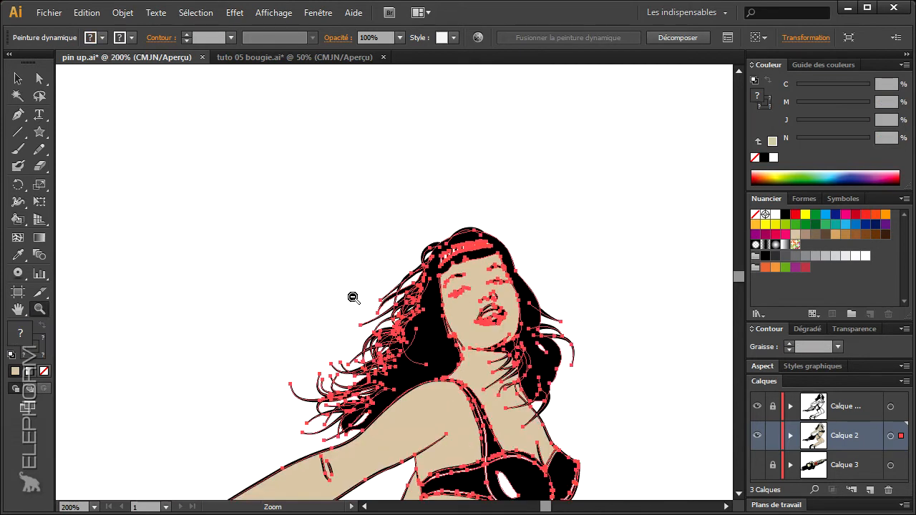
alt+click(354, 297)
alt+click(354, 297)
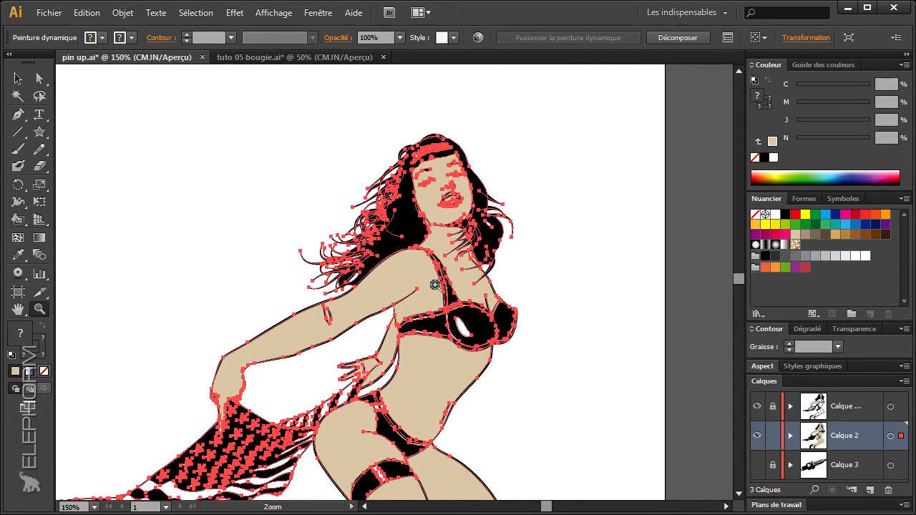
drag(433, 284, 519, 372)
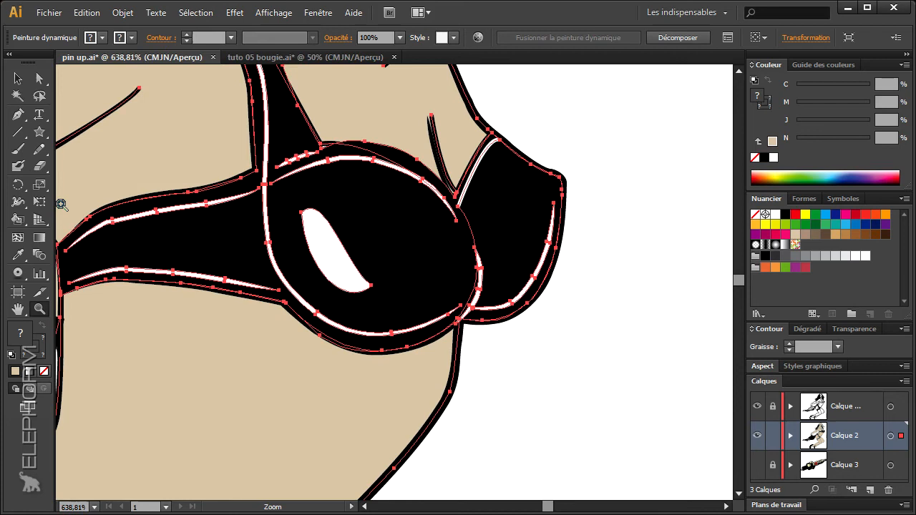
click(18, 219)
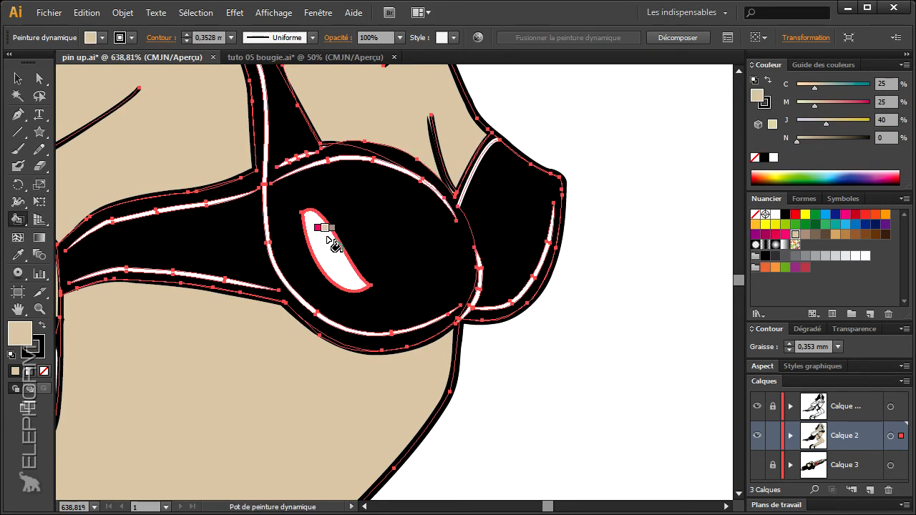
click(39, 309)
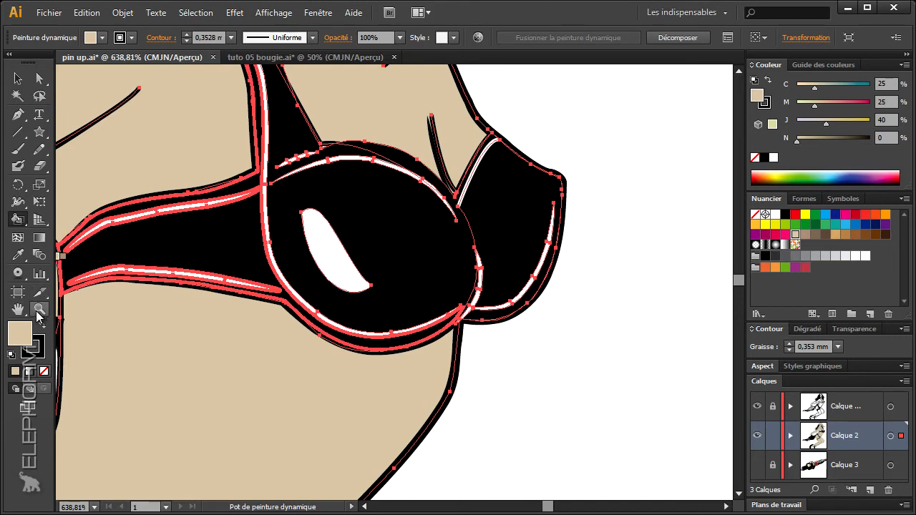
Deselect the Live Paint group and review the beige fills on the whole figure at 100%.
alt+click(365, 280)
alt+click(364, 280)
alt+click(360, 287)
alt+click(360, 286)
alt+click(360, 286)
alt+click(486, 315)
key(v)
click(523, 360)
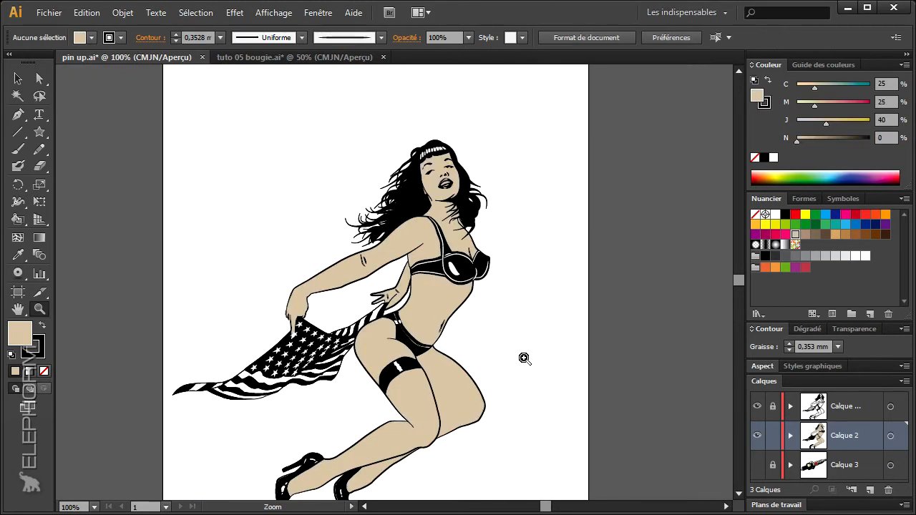
key(z)
scroll(447, 344, down, 2)
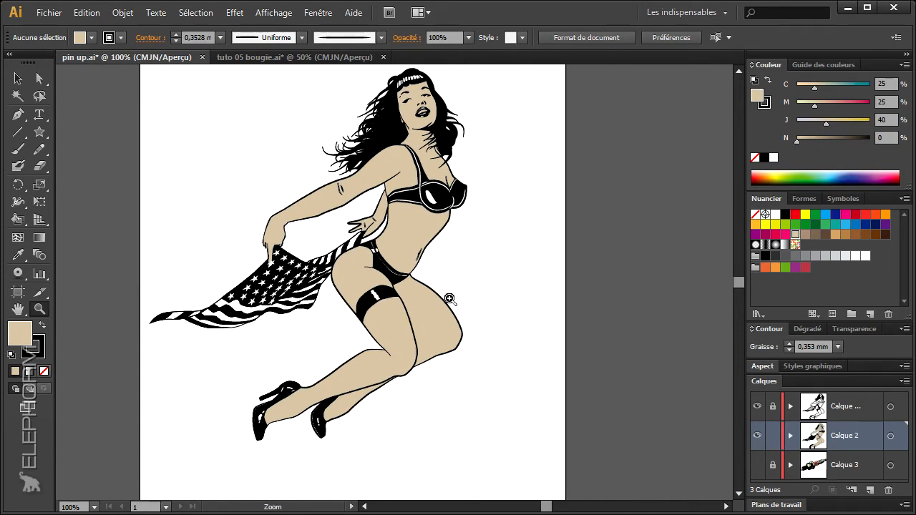
key(space)
drag(352, 346, 344, 382)
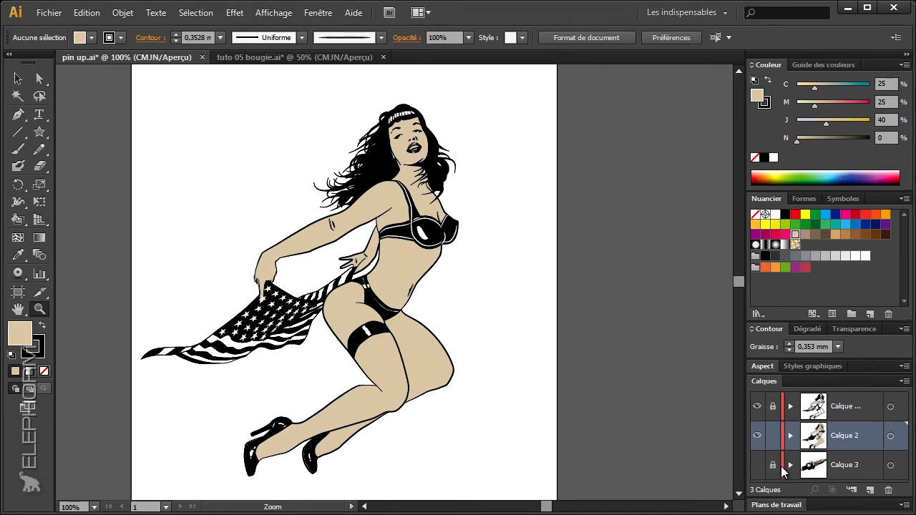
Compare the artwork with and without the top line-art layer, leave that layer hidden, and ready the Direct Selection tool.
click(757, 408)
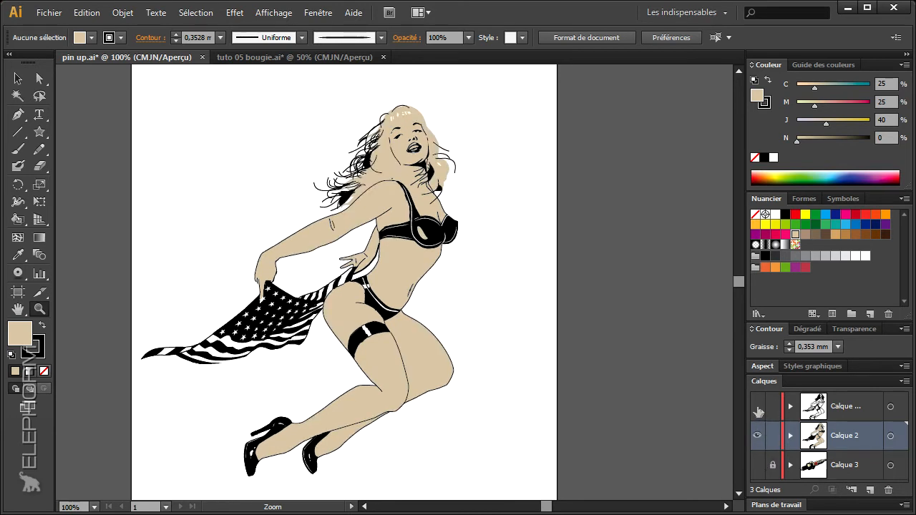
click(757, 406)
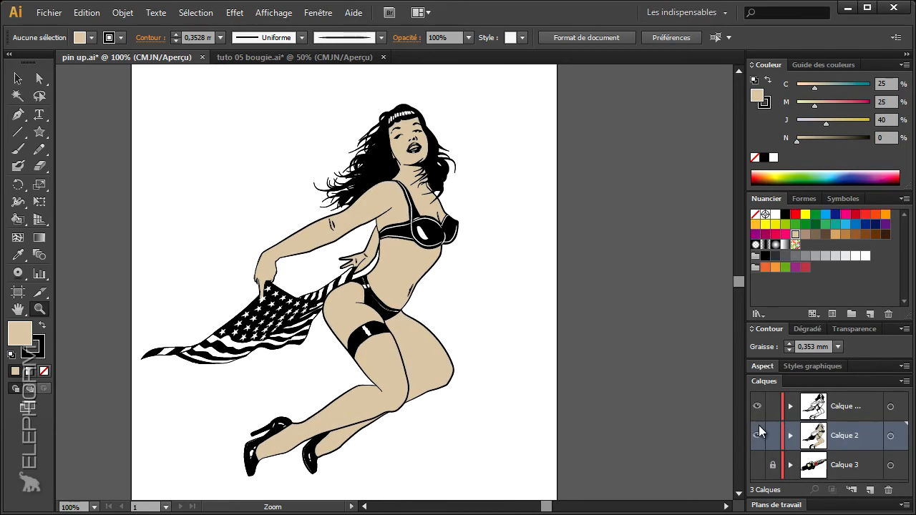
click(757, 434)
click(757, 408)
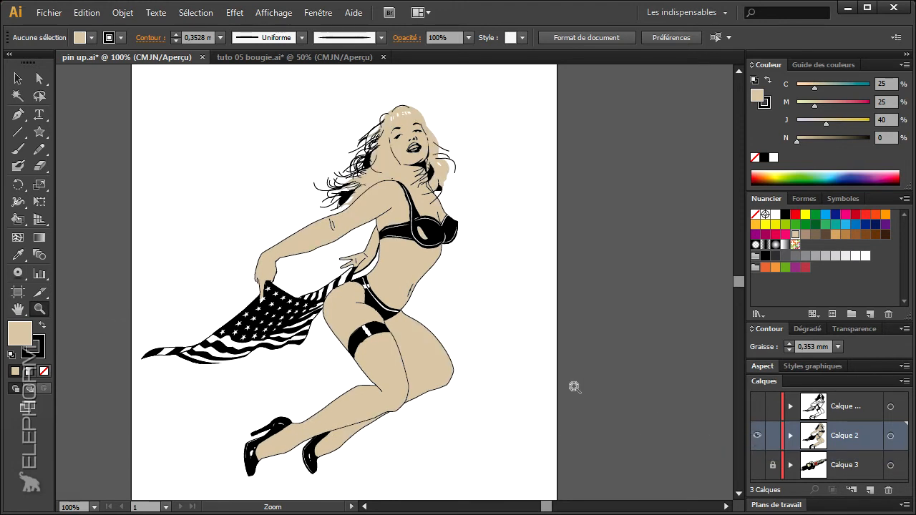
drag(310, 315, 297, 294)
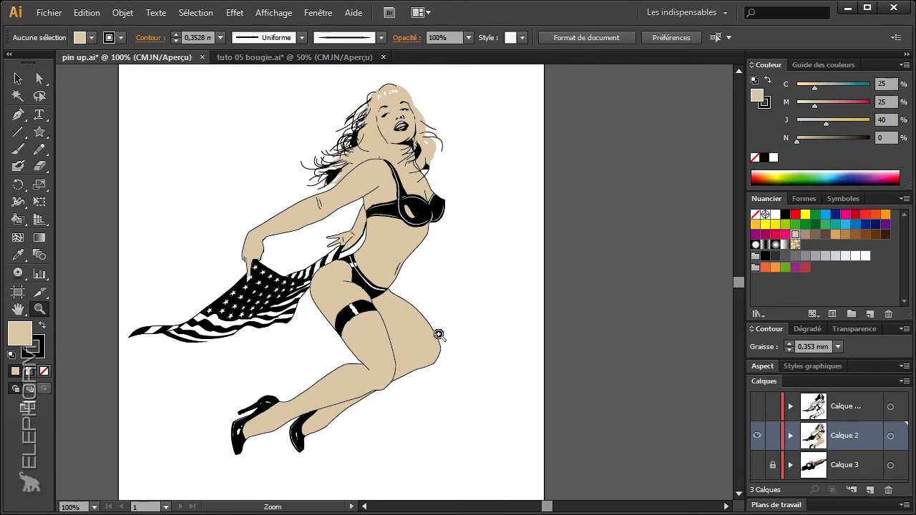
drag(379, 299, 386, 331)
click(39, 79)
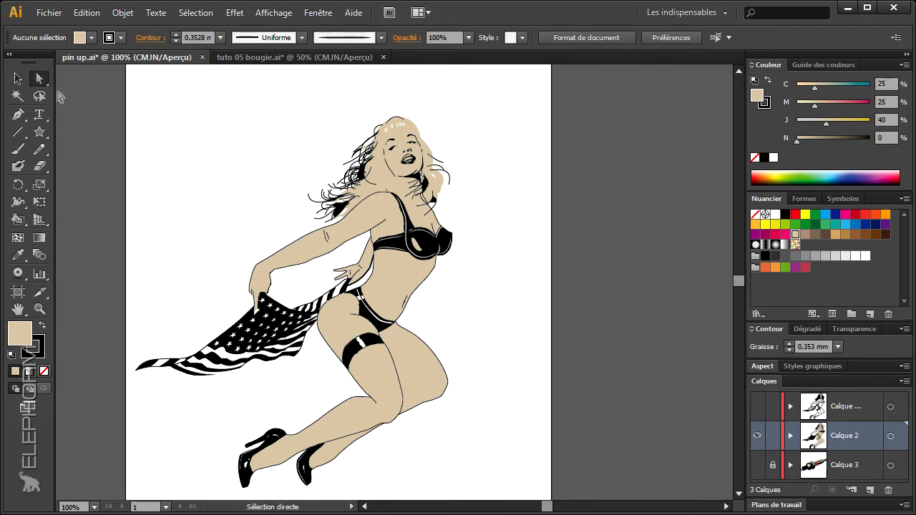
Remove the stroke from the rear thigh's outline and from the line running down the back, hip and front thigh.
click(422, 340)
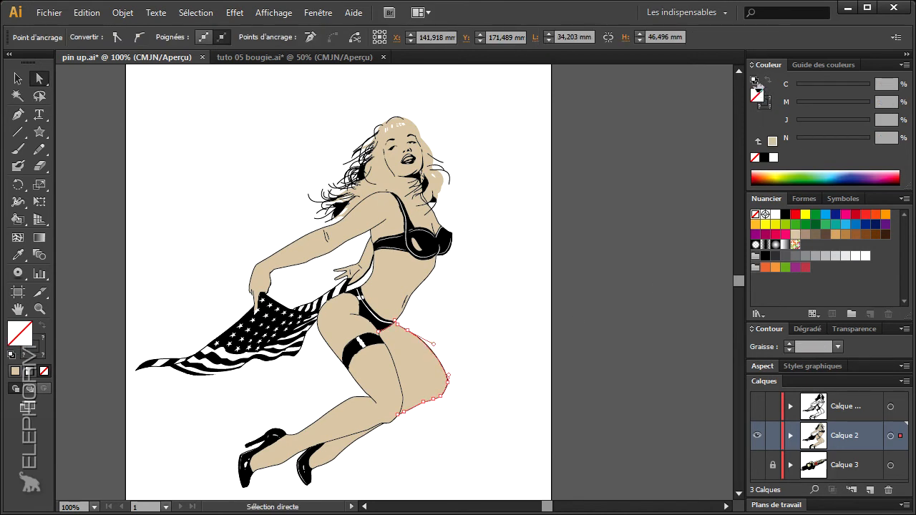
click(766, 105)
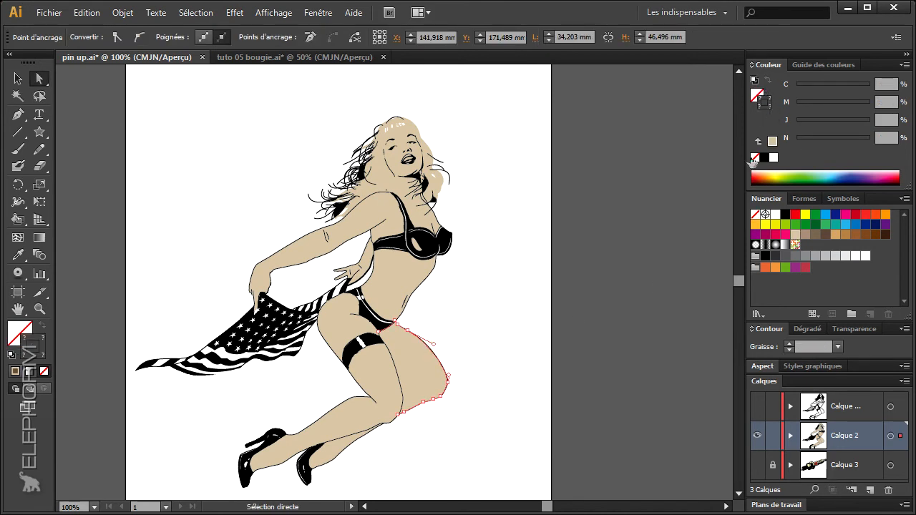
click(755, 157)
click(470, 365)
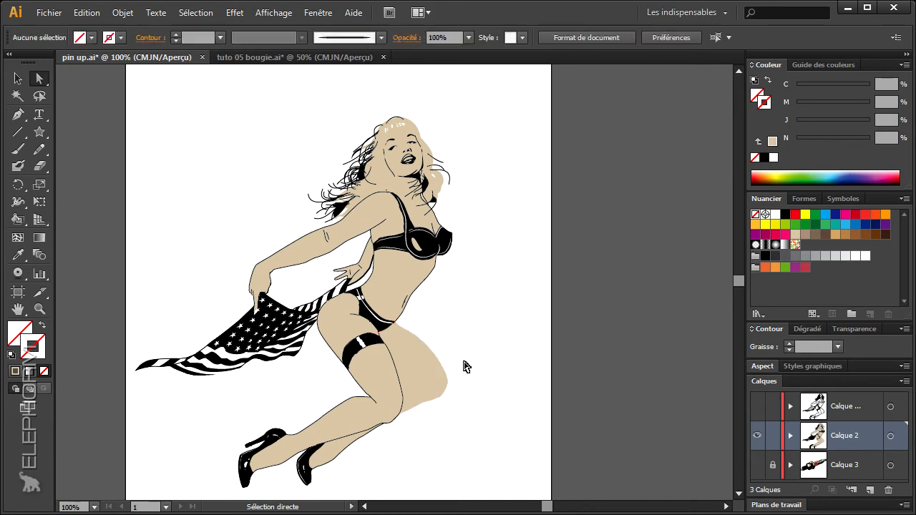
click(332, 355)
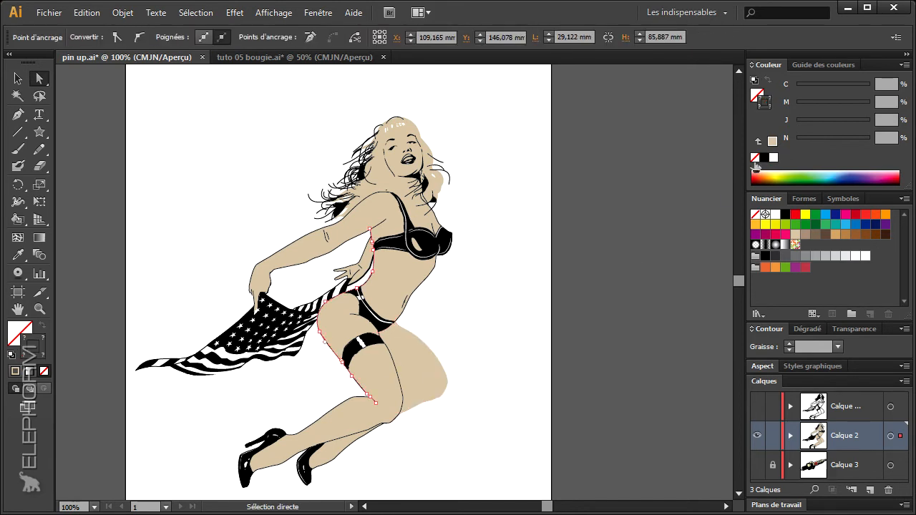
click(754, 159)
click(478, 321)
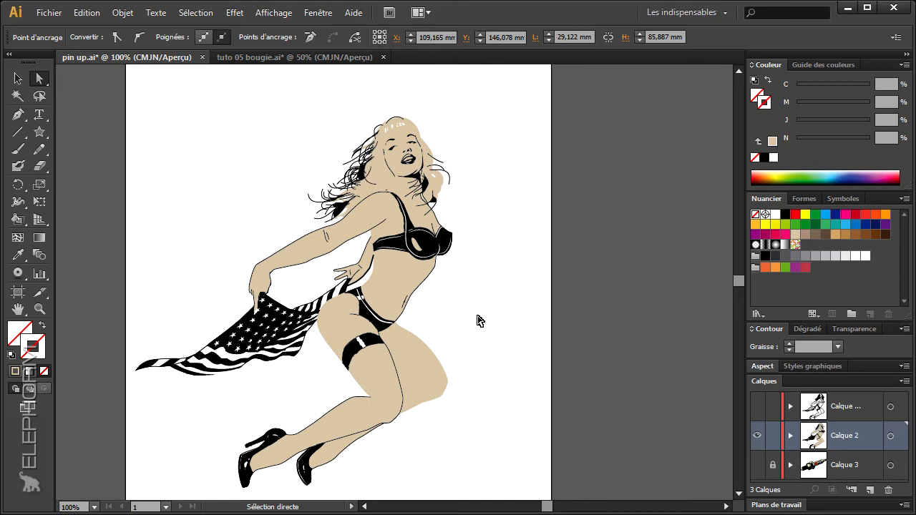
Remove the stroke from the outline along the chest and belly on the colour layer.
click(415, 295)
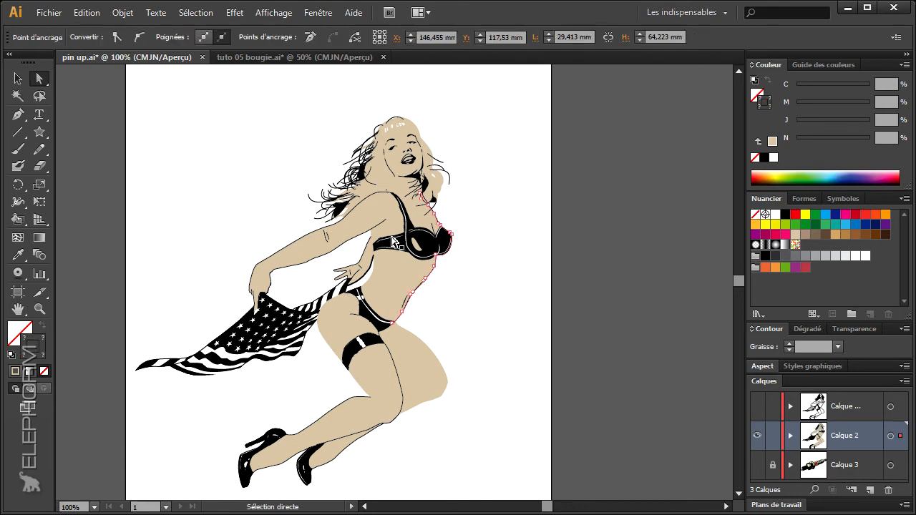
click(193, 16)
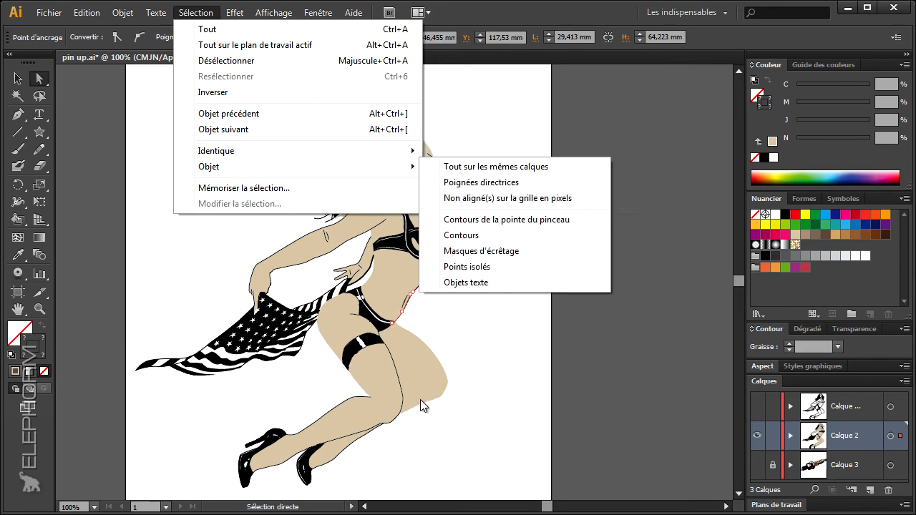
click(444, 422)
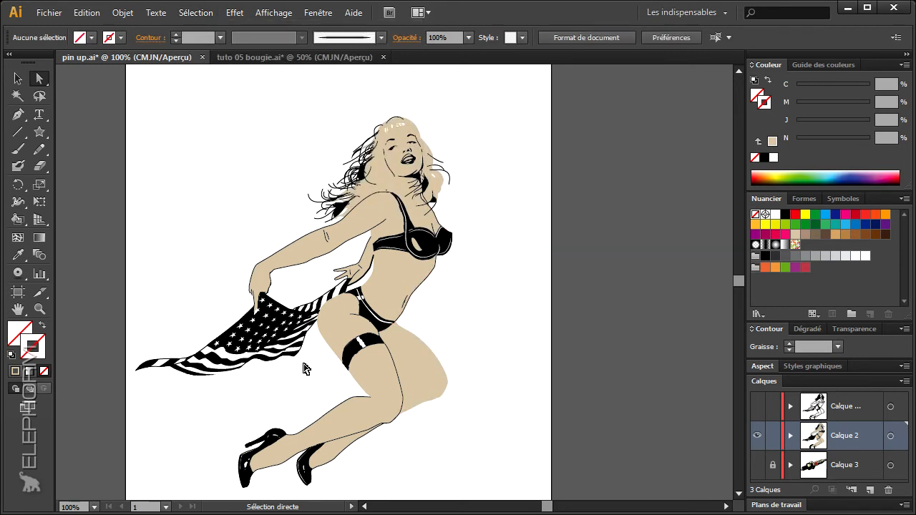
click(405, 310)
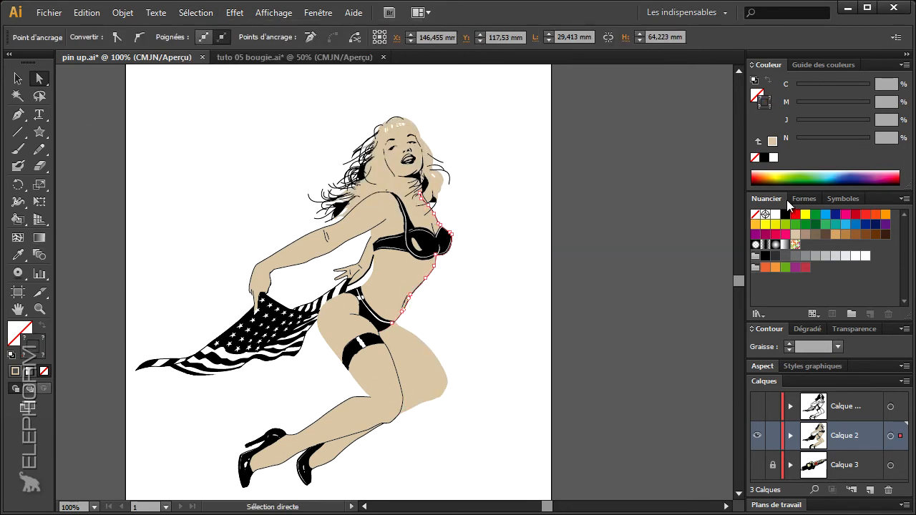
click(764, 103)
click(557, 309)
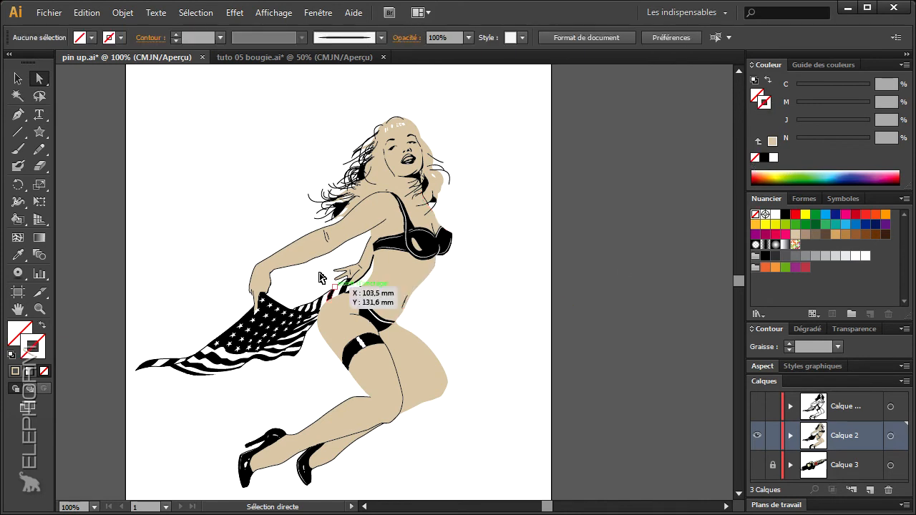
Remove the strokes from the upper contour of the front lower leg and the lower contour of the rear lower leg.
key(space)
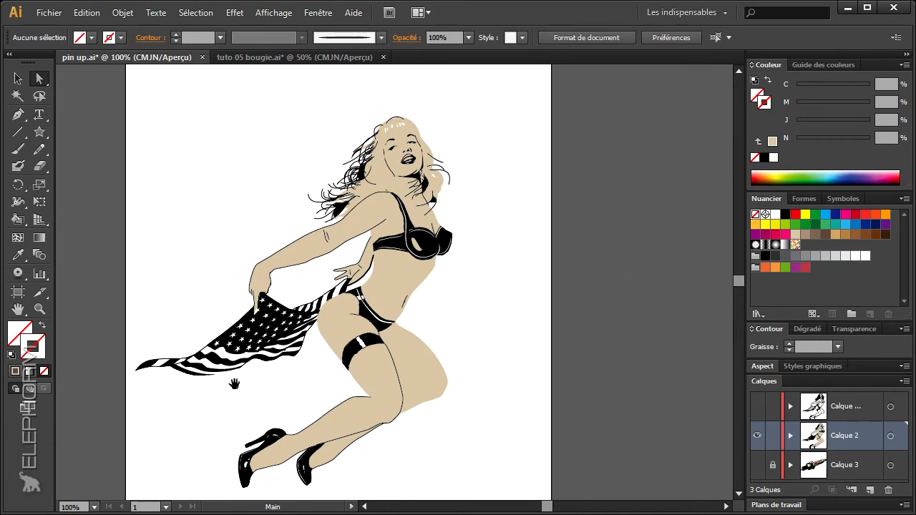
drag(236, 385, 222, 323)
click(312, 352)
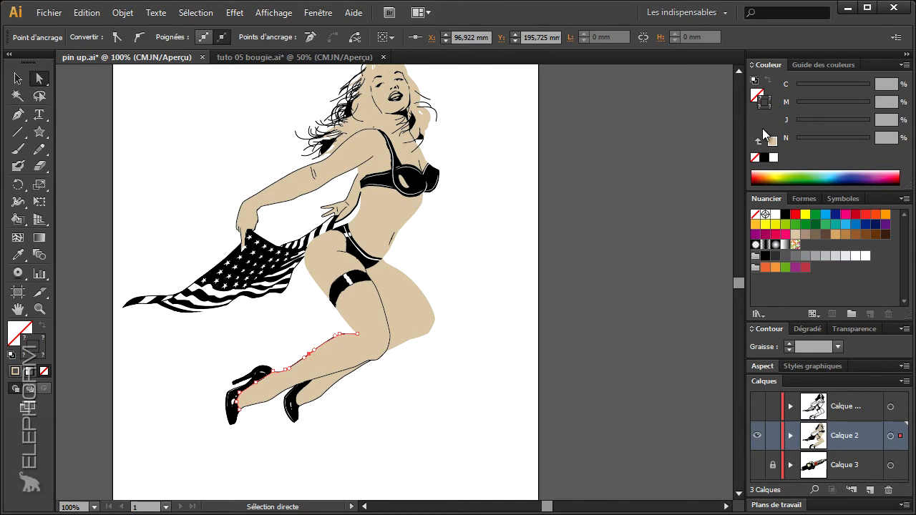
click(382, 419)
click(371, 360)
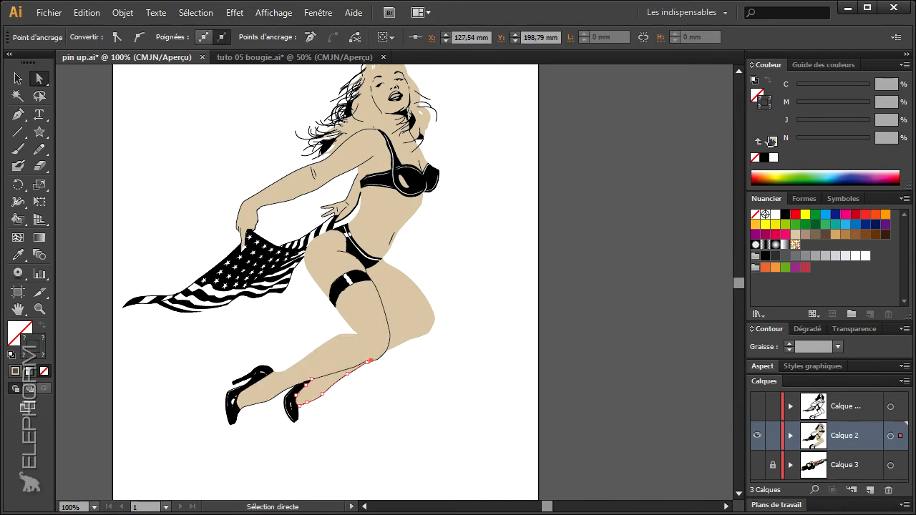
click(405, 397)
Remove the stroke from the front leg's contour running from the hip past the knee to the heel.
click(387, 352)
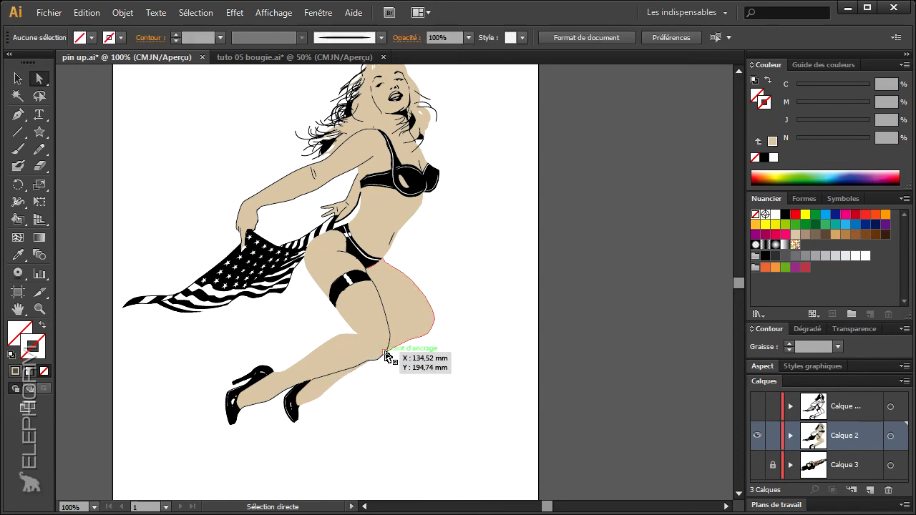
click(378, 358)
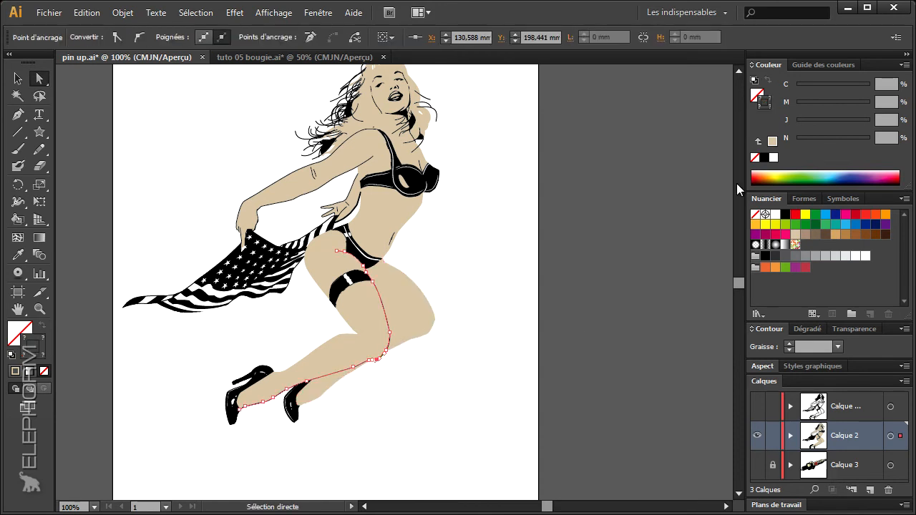
click(753, 158)
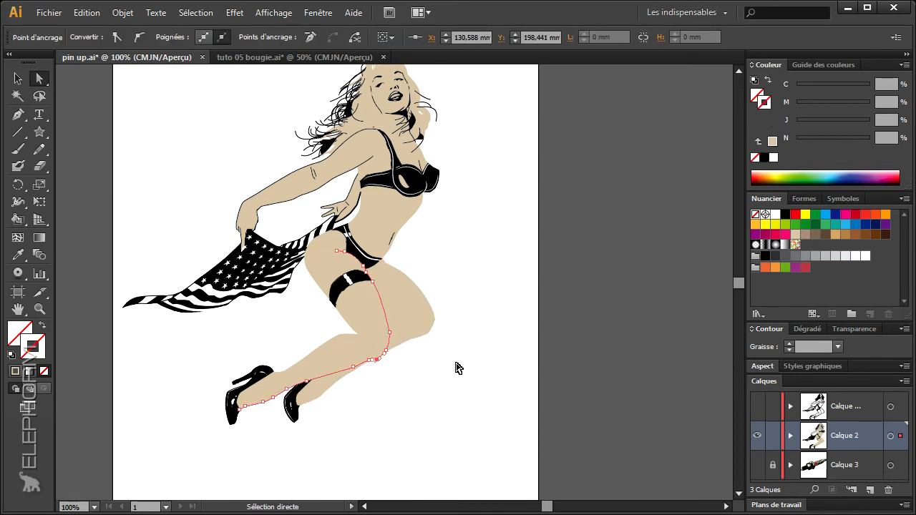
click(453, 336)
Remove the strokes from the upper and lower outlines of the extended arm, leaving nothing selected.
click(289, 181)
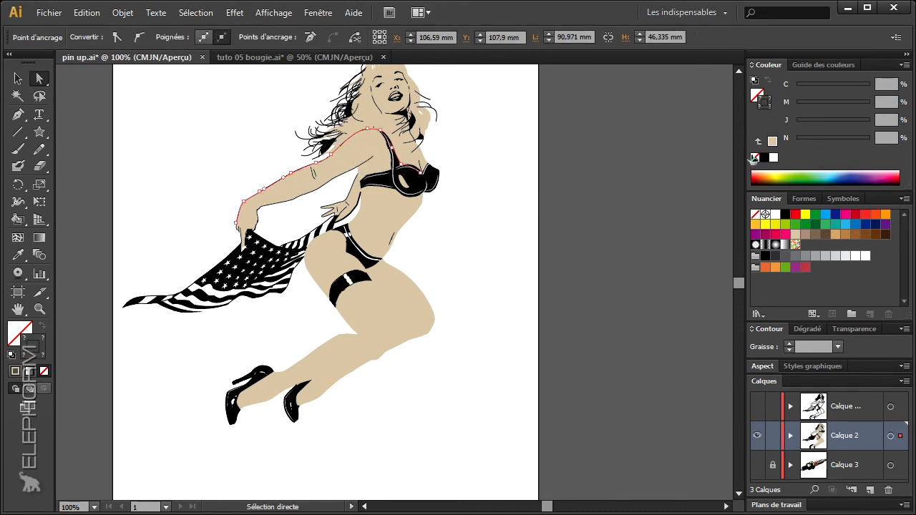
click(753, 159)
click(285, 203)
click(284, 204)
click(755, 166)
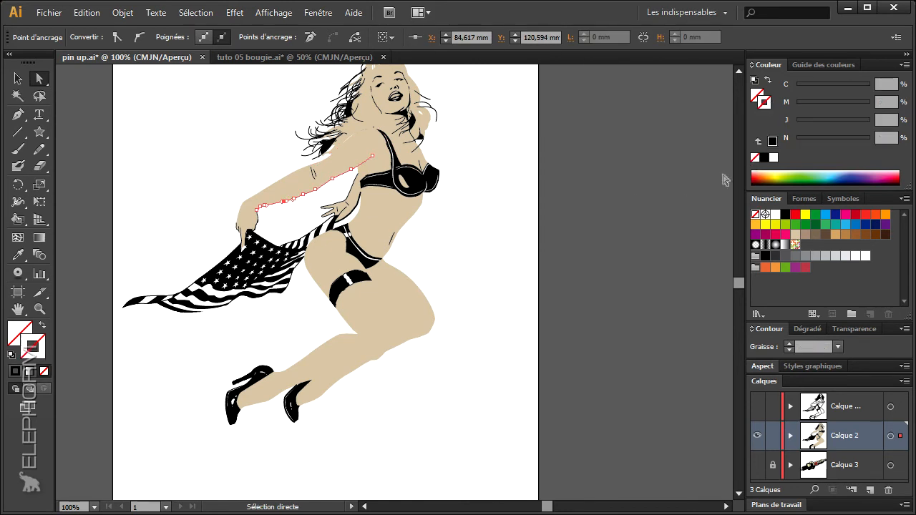
click(259, 231)
mouse_move(259, 231)
mouse_down()
mouse_move(265, 226)
mouse_move(247, 218)
mouse_up()
key(ctrl+shift+a)
key(ctrl+shift+a)
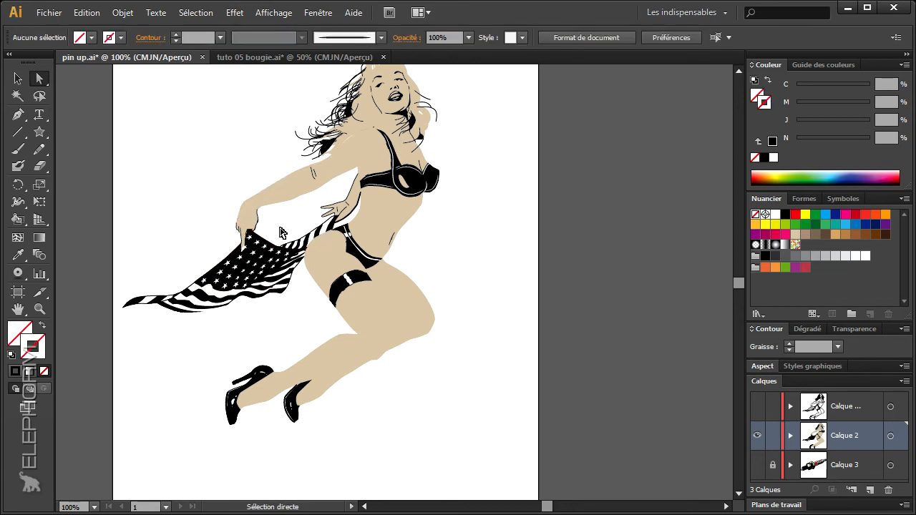
Compare the stroke-free fills with and without the top line-art layer, and leave that layer visible.
click(758, 407)
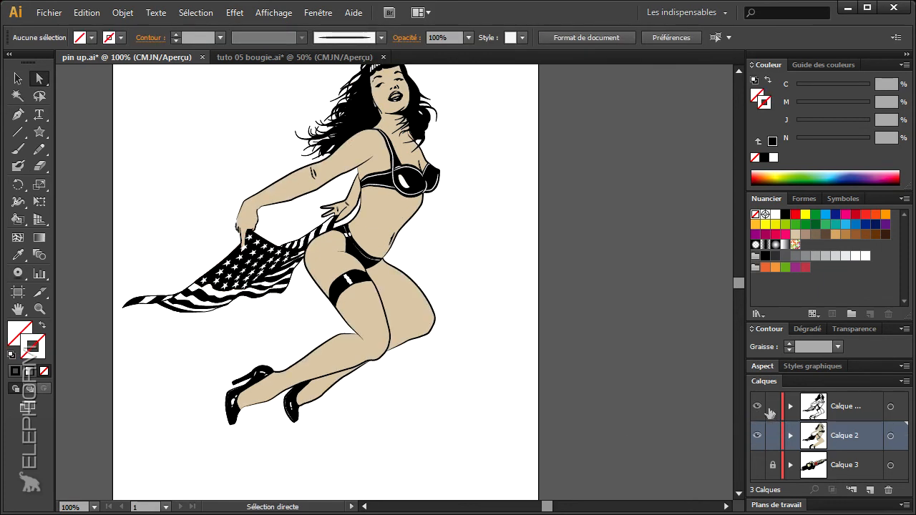
click(757, 407)
click(757, 407)
scroll(422, 386, up, 1)
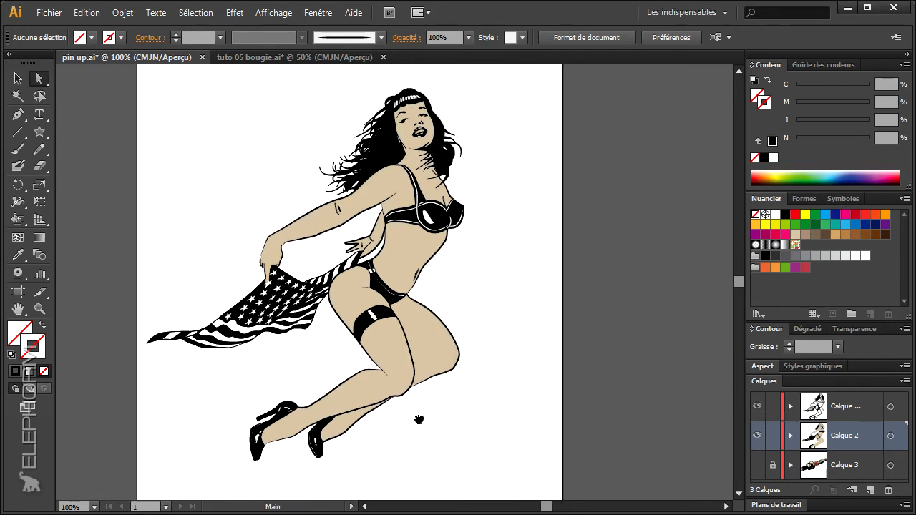
Examine the line art over the flat fills around the torso, flag and thighs, then review the whole figure.
click(40, 309)
drag(239, 184, 451, 370)
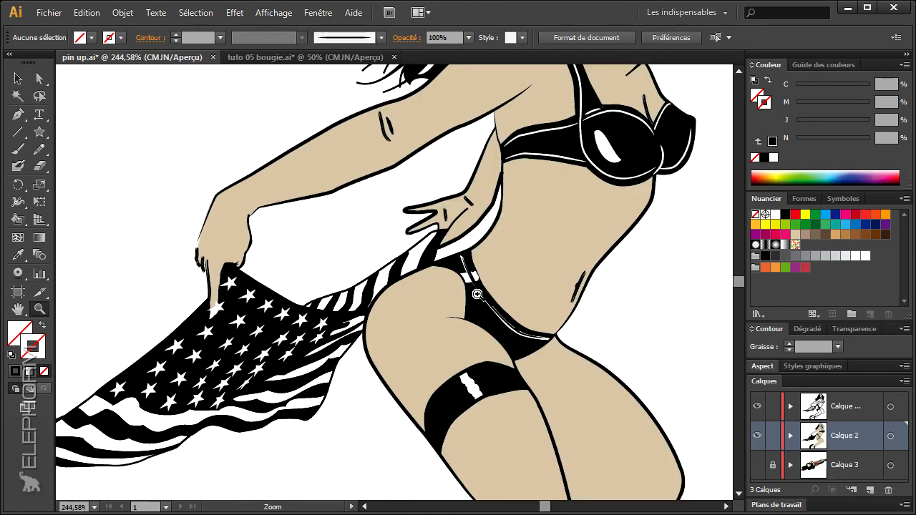
alt+click(526, 324)
alt+click(526, 323)
alt+click(524, 323)
alt+click(519, 321)
drag(311, 296, 462, 373)
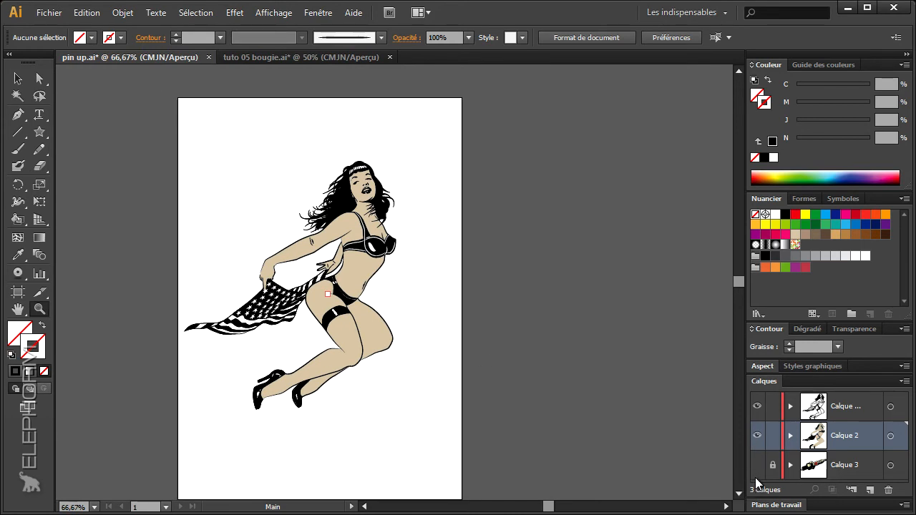
Show the spark plug layer Calque 3 and lock both pin-up layers above it.
click(756, 465)
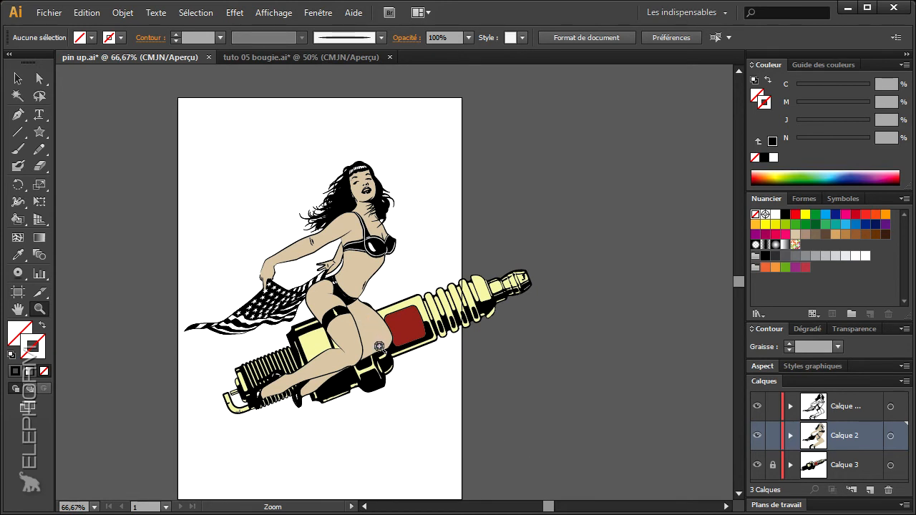
drag(413, 383, 466, 380)
click(17, 81)
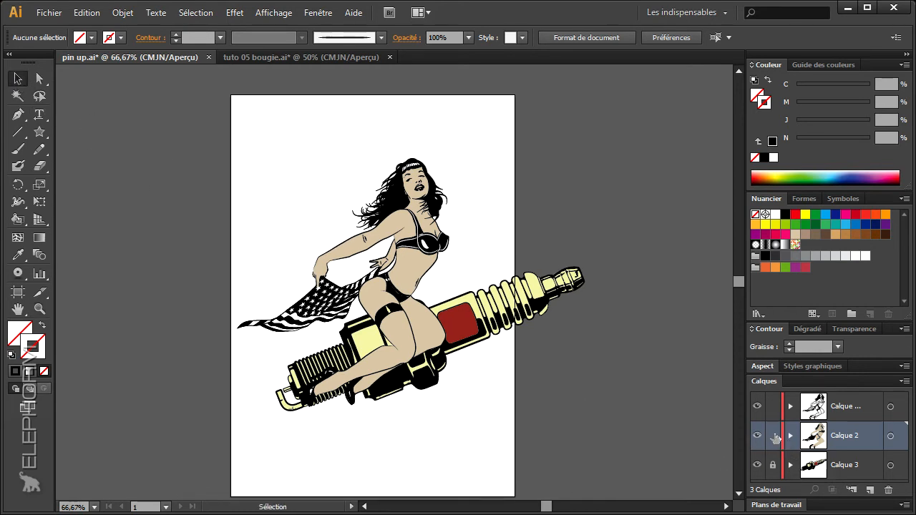
drag(772, 440, 772, 406)
Move the whole spark plug slightly up and to the left beneath the seated pin-up.
drag(636, 415, 350, 344)
click(395, 446)
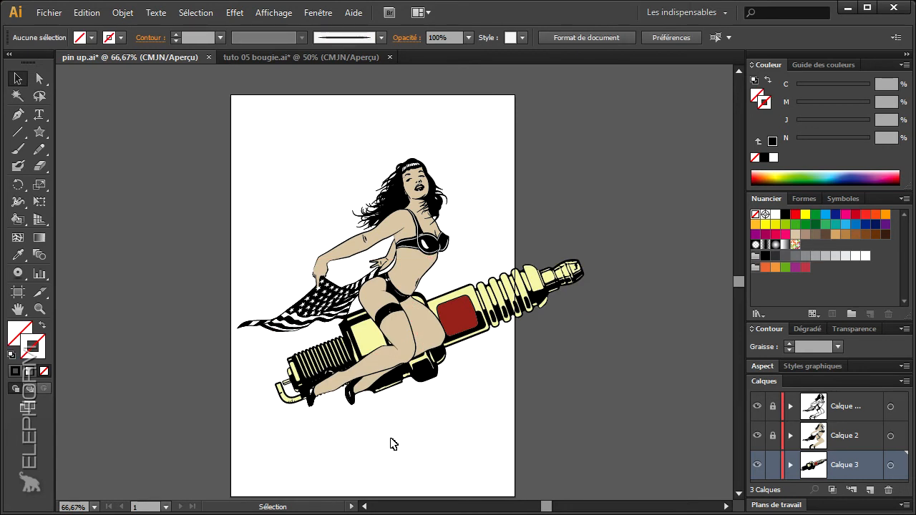
drag(615, 403, 215, 246)
drag(344, 353, 335, 352)
click(382, 440)
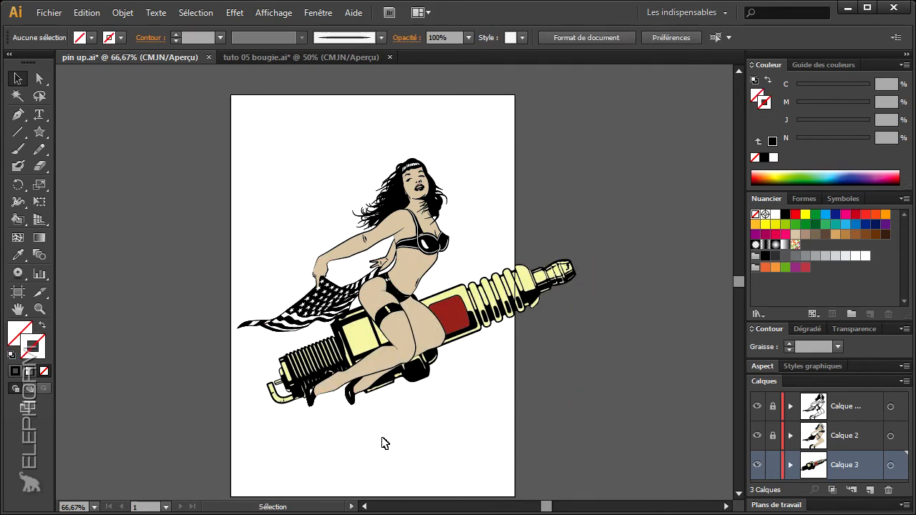
drag(415, 404, 374, 408)
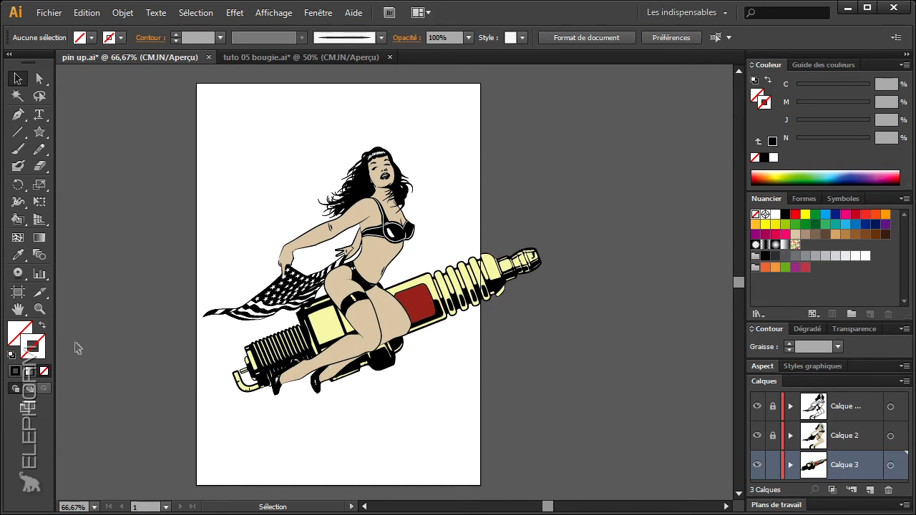
Unlock Calque 2, lock the spark plug layer, and select all the Live Paint artwork on Calque 2.
click(41, 307)
drag(236, 235, 533, 403)
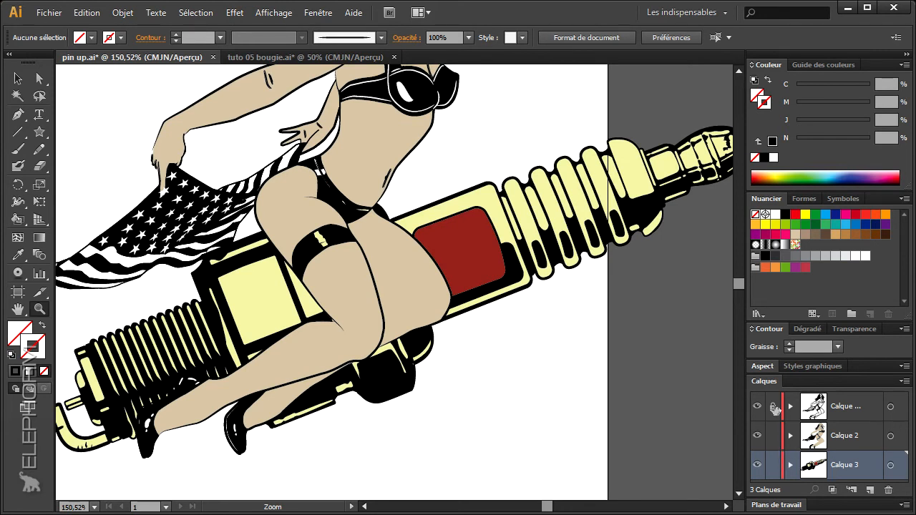
click(840, 435)
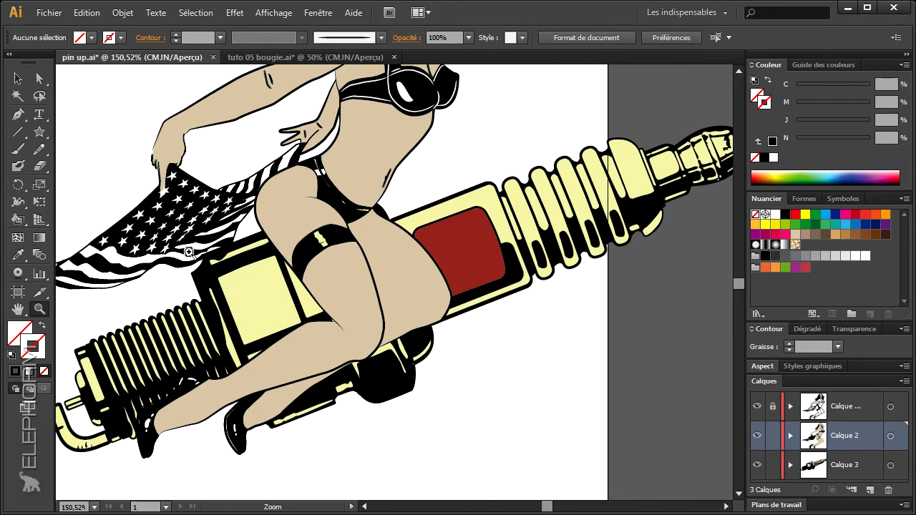
drag(457, 332, 503, 468)
key(ctrl+a)
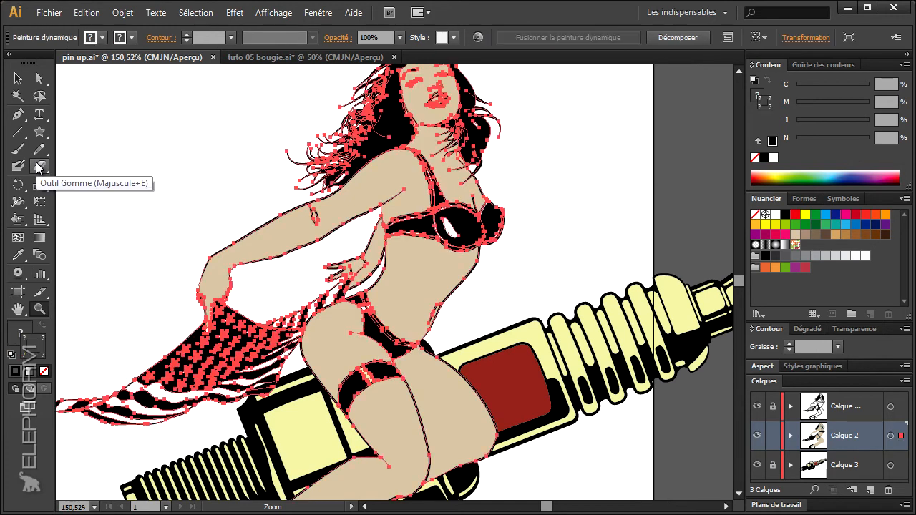
Expand the selected Live Paint group with Objet, Fond and Contour enabled, and deselect the artwork.
click(39, 313)
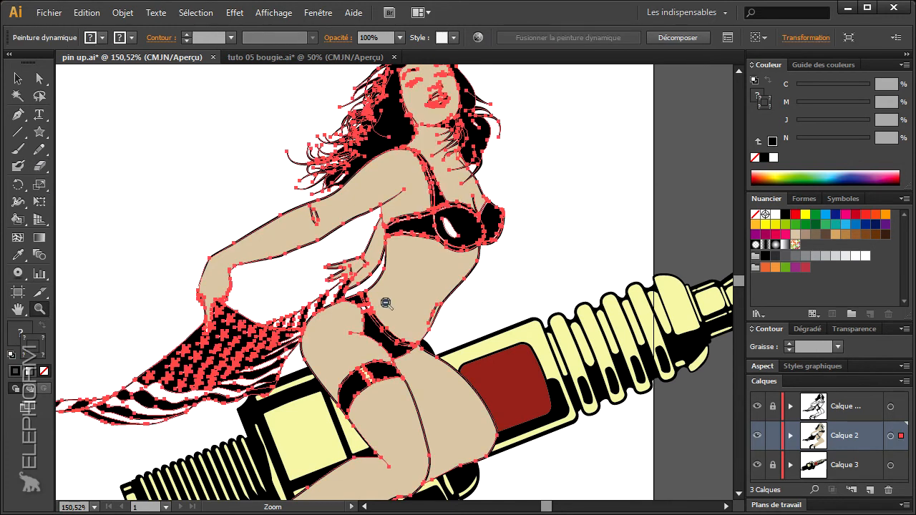
alt+click(390, 303)
alt+click(389, 303)
alt+click(390, 303)
click(119, 13)
click(168, 161)
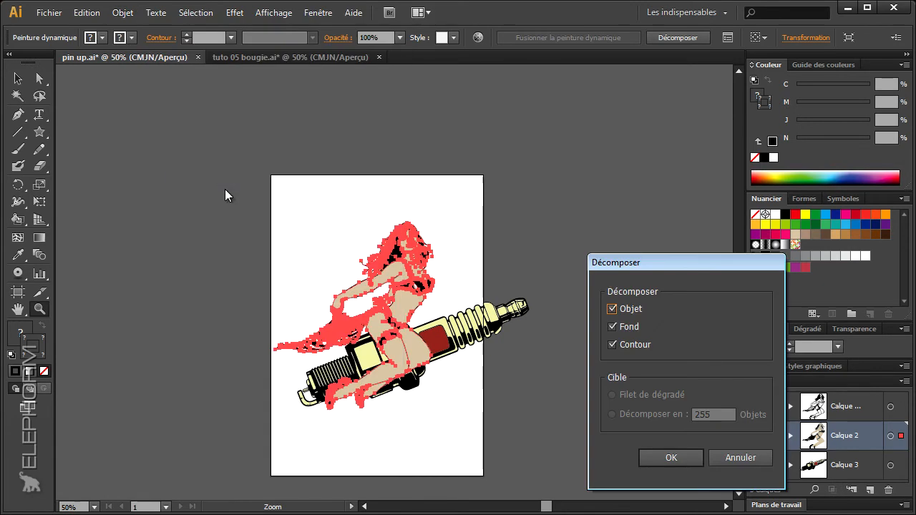
click(676, 459)
click(39, 79)
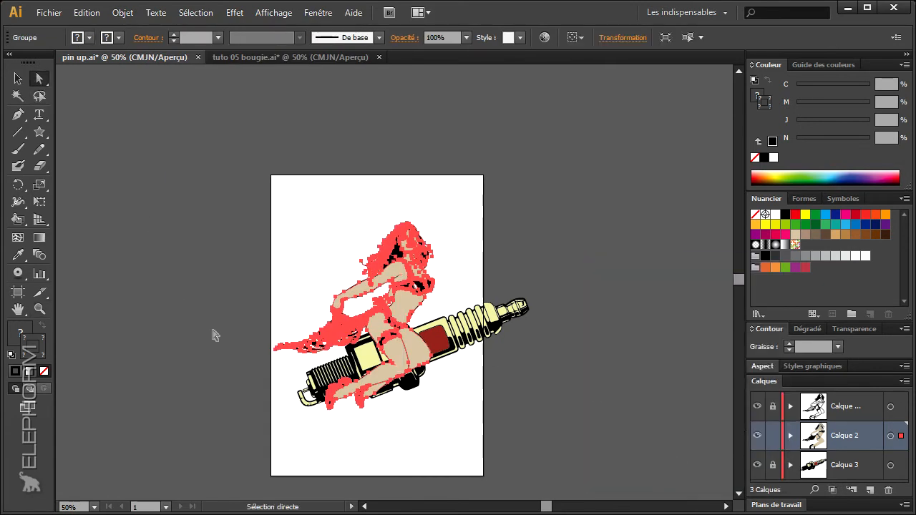
click(216, 330)
click(40, 309)
drag(256, 203, 546, 413)
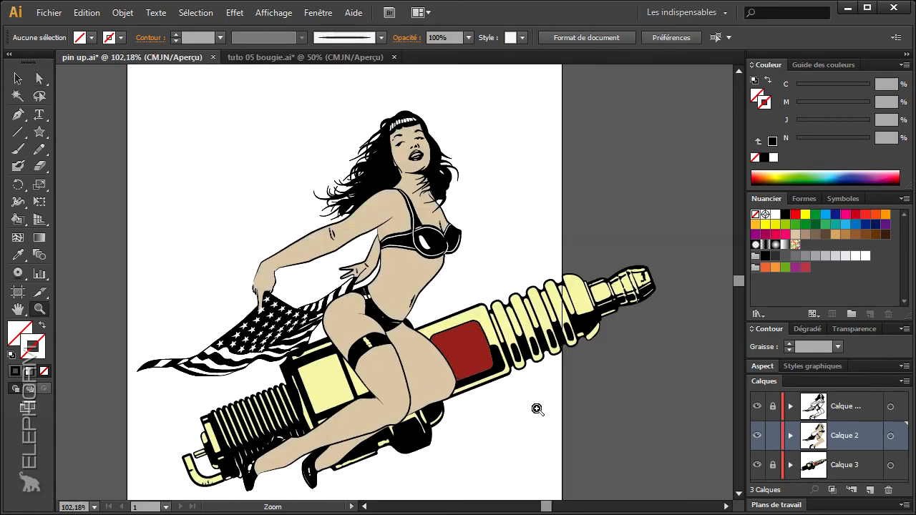
Unlock both pin-up layers, and delete the skin fill and outline of the far thigh next to the red label.
mouse_move(445, 386)
mouse_down()
mouse_move(429, 375)
mouse_move(428, 336)
mouse_up()
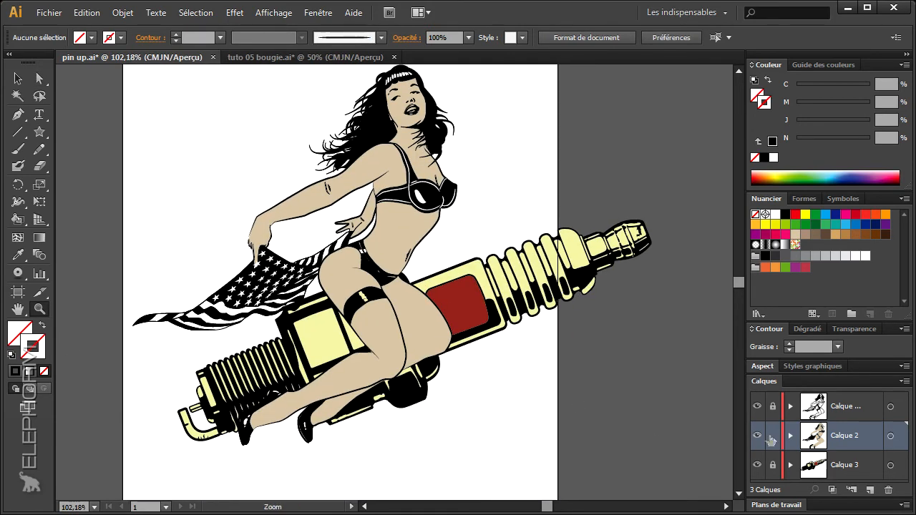
drag(342, 351, 324, 318)
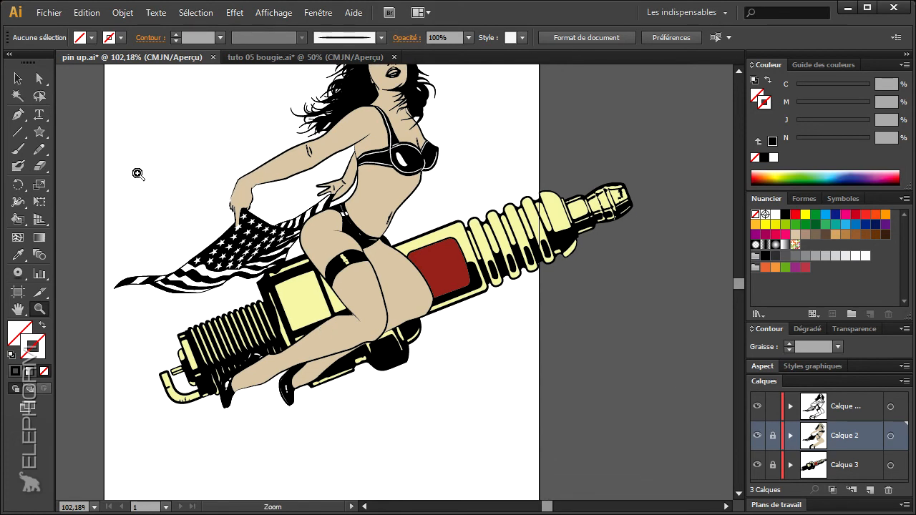
click(39, 78)
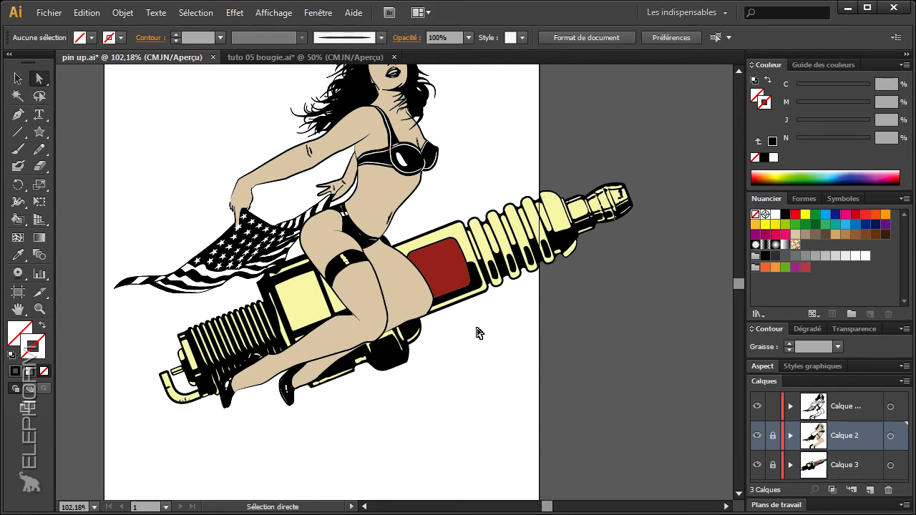
click(772, 435)
click(772, 405)
click(397, 313)
key(Delete)
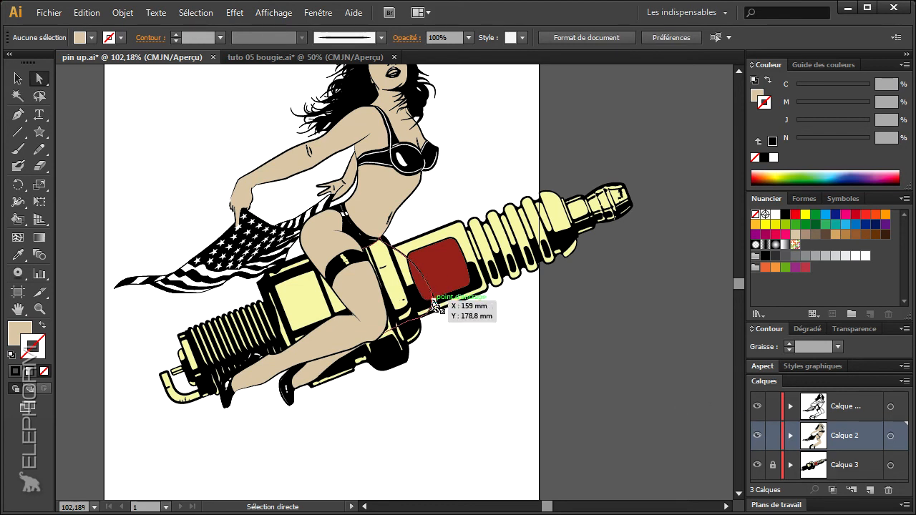
click(439, 321)
click(450, 368)
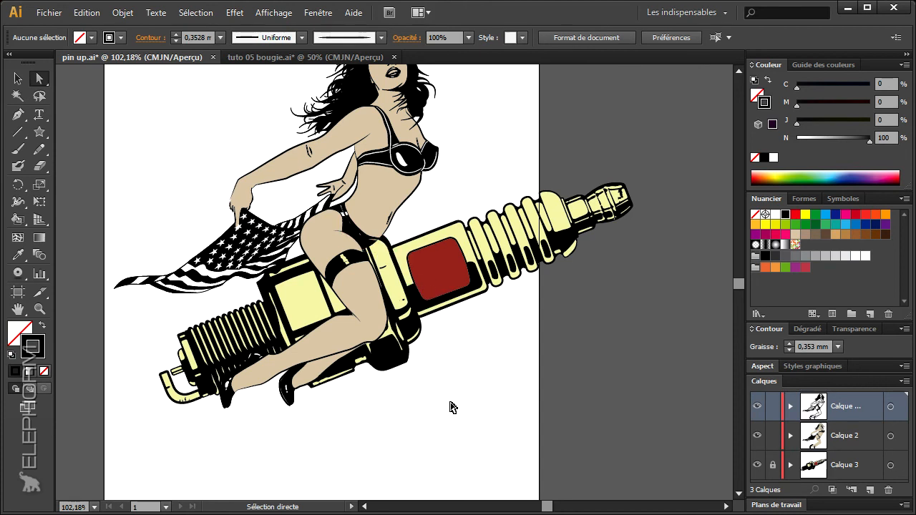
Delete the skin fill of the far lower leg, between the near calf and the spark plug's lower edge.
key(ctrl)
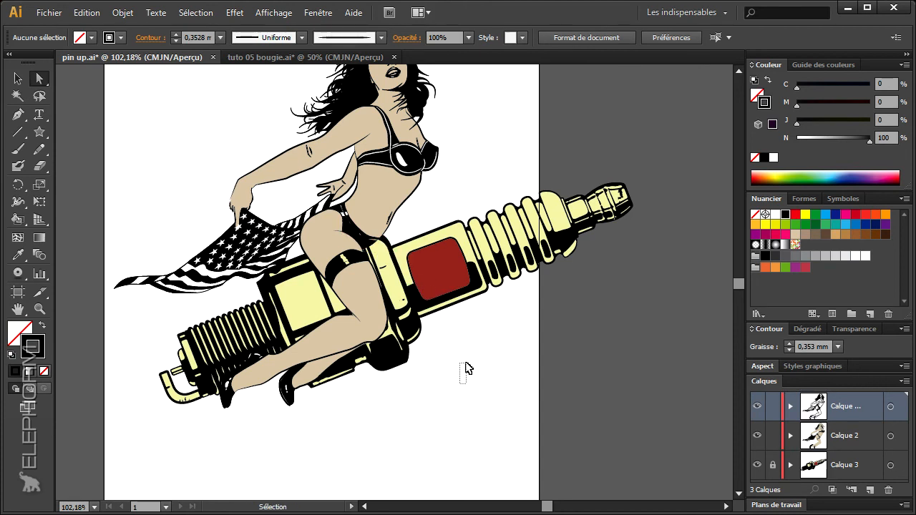
scroll(458, 342, down, 3)
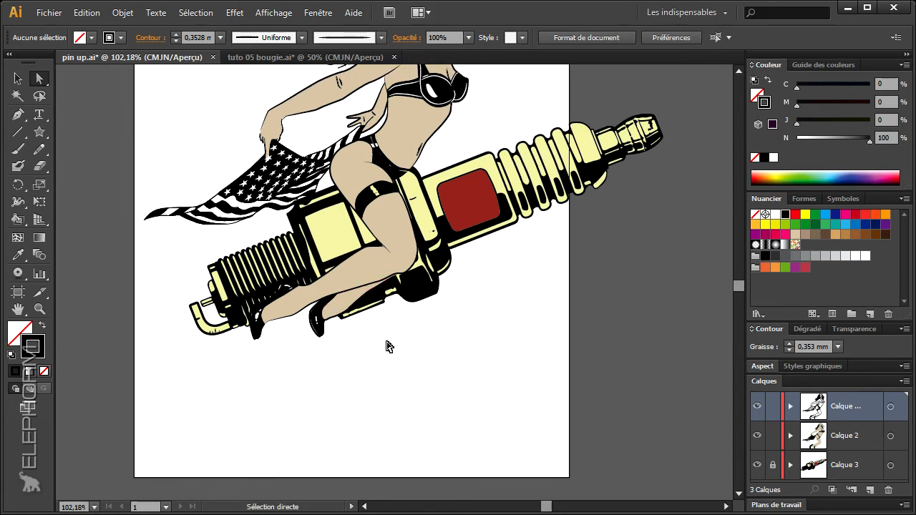
scroll(372, 369, down, 1)
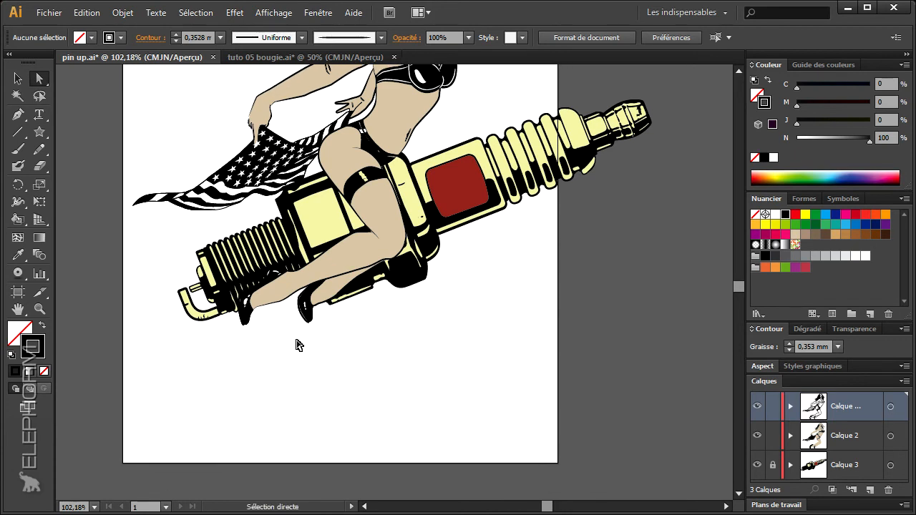
click(39, 308)
drag(226, 210, 484, 375)
mouse_move(360, 348)
mouse_down()
mouse_move(477, 370)
mouse_move(367, 333)
mouse_up()
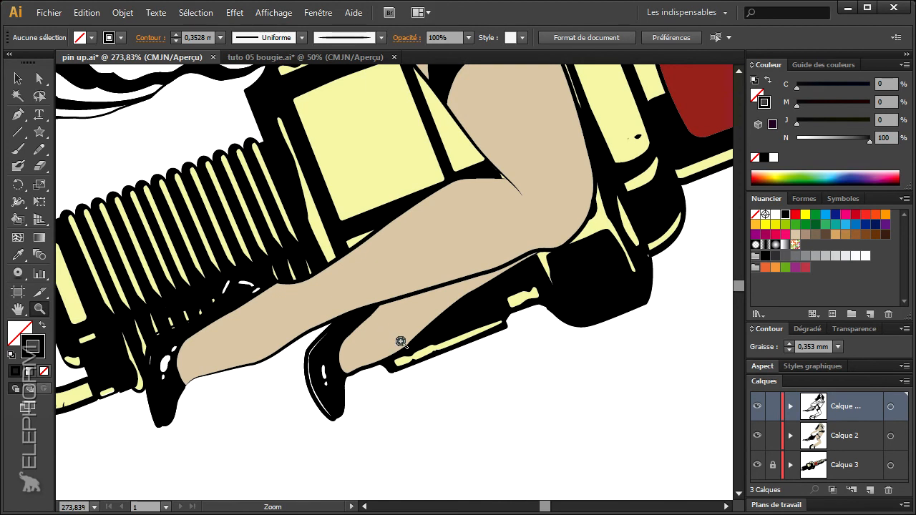
click(18, 78)
click(40, 78)
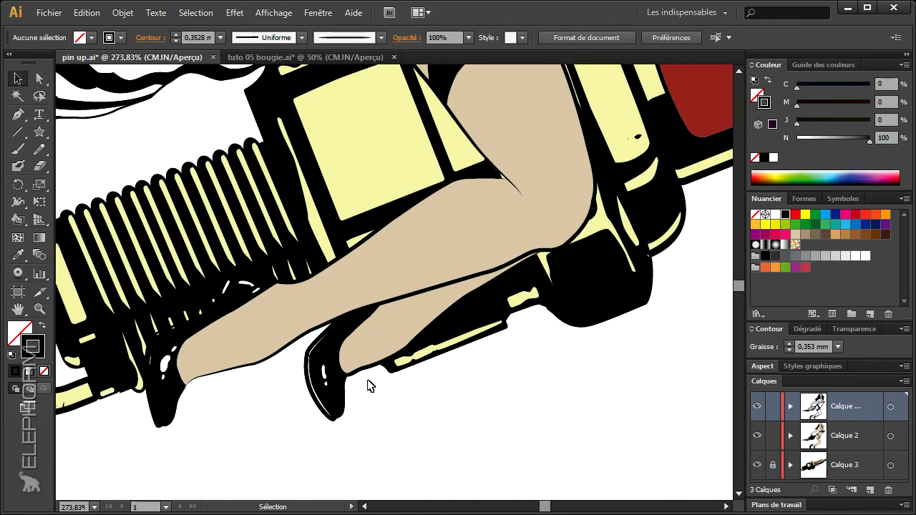
click(385, 345)
key(Delete)
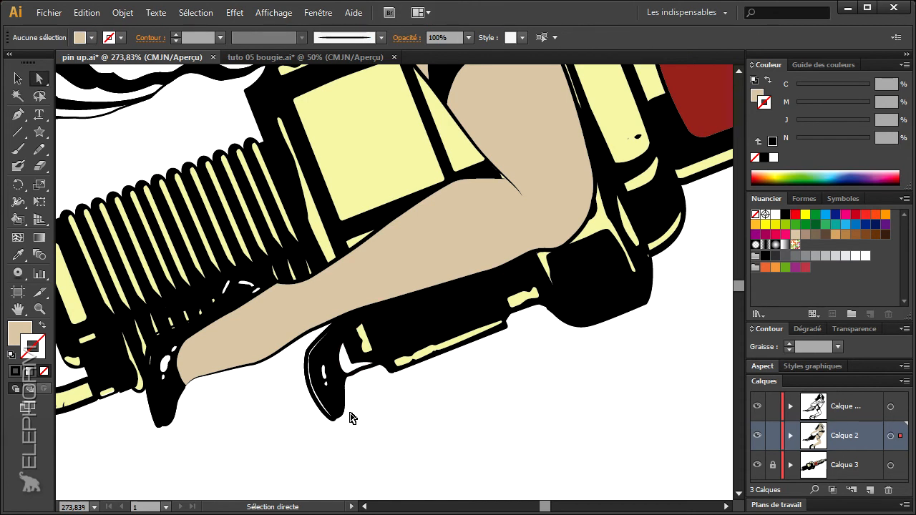
Delete the far leg's remaining shoe and ankle line art, including the white shoe highlights.
mouse_move(357, 428)
mouse_down()
mouse_move(306, 395)
mouse_move(317, 372)
mouse_move(328, 384)
mouse_move(327, 343)
mouse_move(339, 363)
mouse_move(357, 327)
mouse_move(348, 365)
mouse_up()
key(Delete)
key(Delete)
key(Delete)
Examine the one-legged pin-up against the spark plug, checking the whole figure and the remaining shoe over the threads.
click(39, 308)
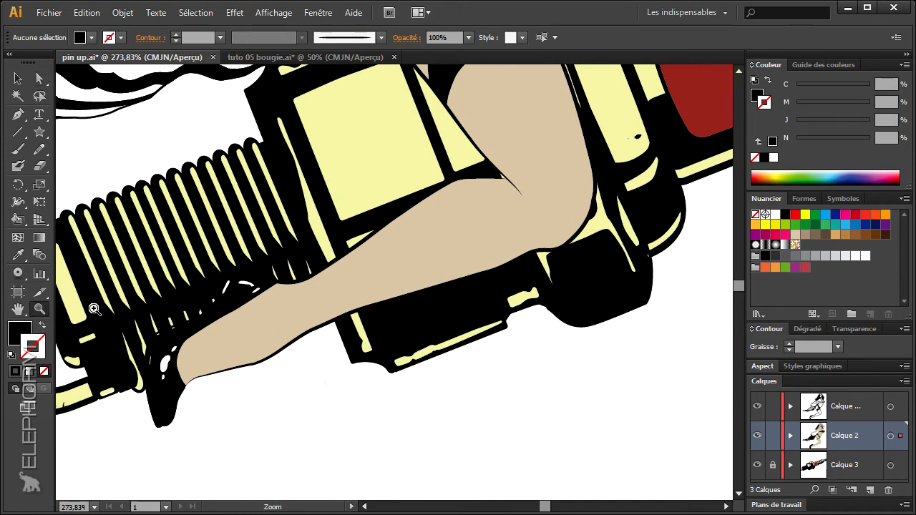
alt+click(384, 336)
alt+click(386, 338)
click(386, 338)
scroll(419, 484, up, 8)
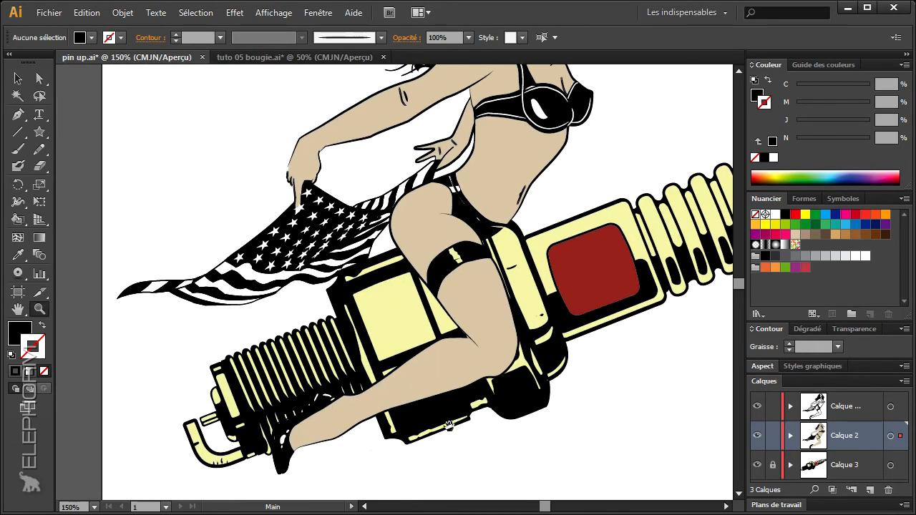
alt+click(410, 343)
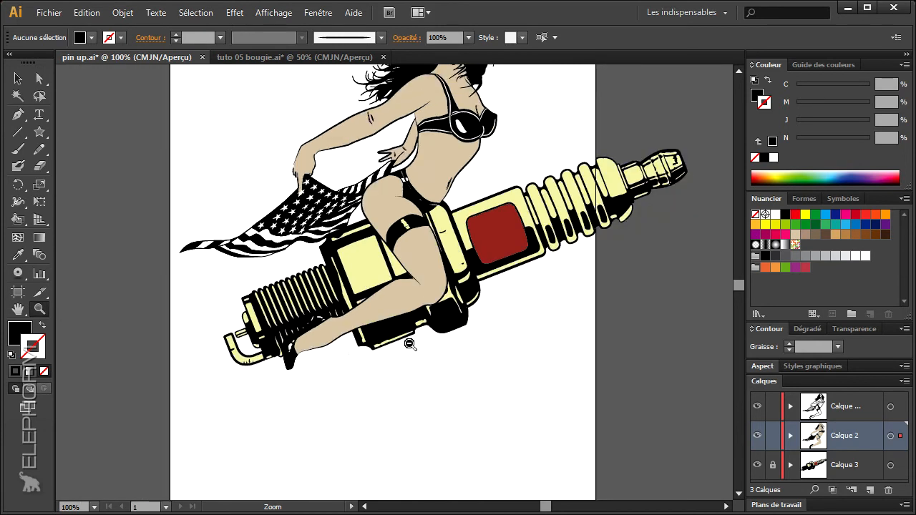
alt+click(434, 327)
drag(438, 398, 444, 434)
drag(245, 198, 423, 355)
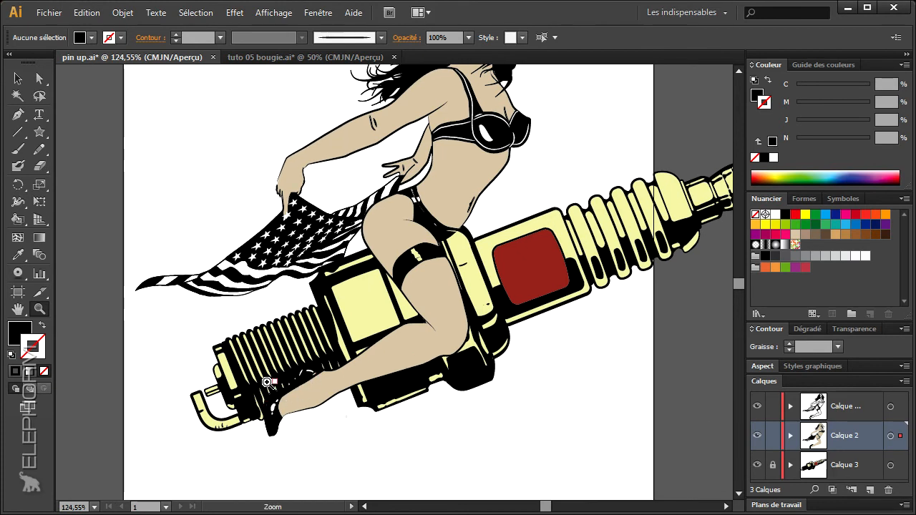
Lock both pin-up layers and add a new layer between Calque 2 and the spark plug layer.
click(772, 466)
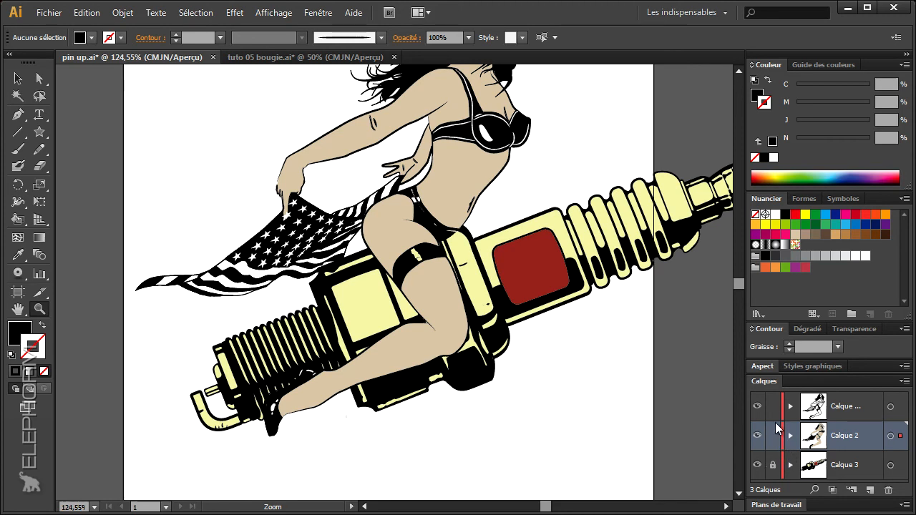
click(772, 436)
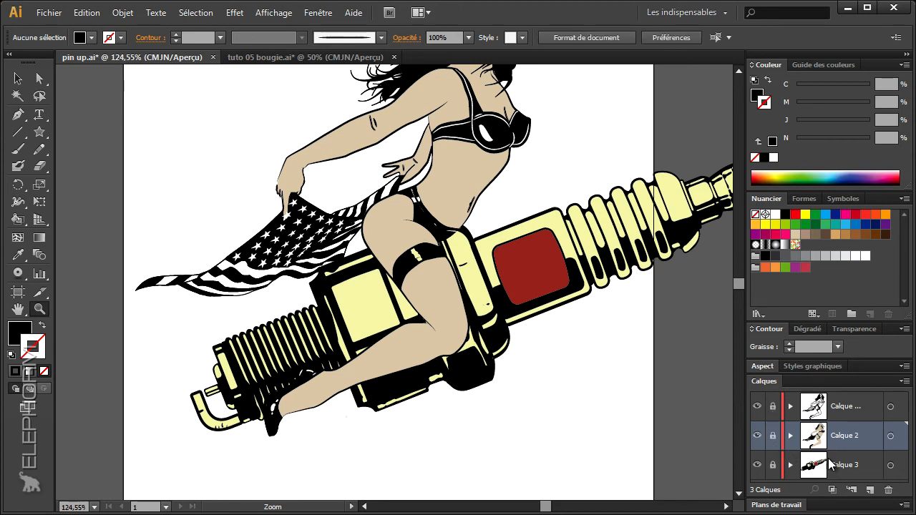
click(869, 489)
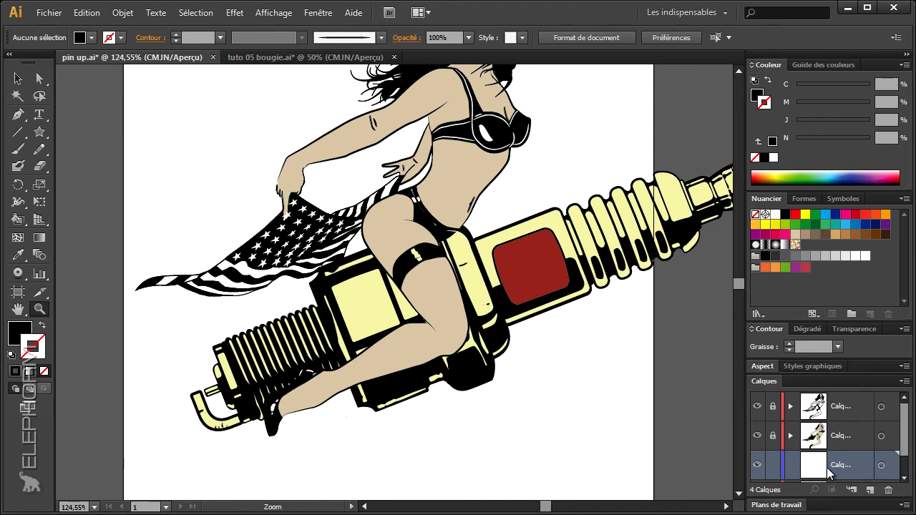
drag(902, 428, 902, 447)
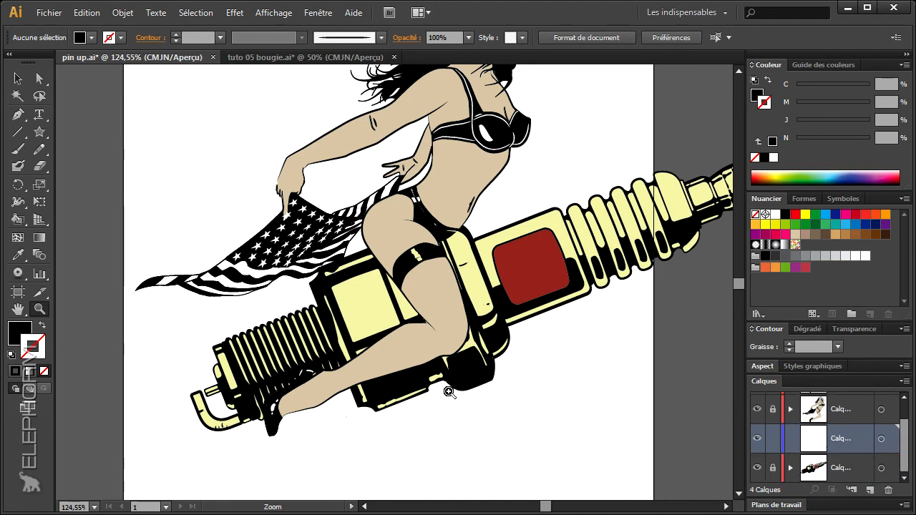
Save the spark plug's pale yellow fill as a colour swatch, and keep the spark plug layer locked.
drag(174, 310, 412, 418)
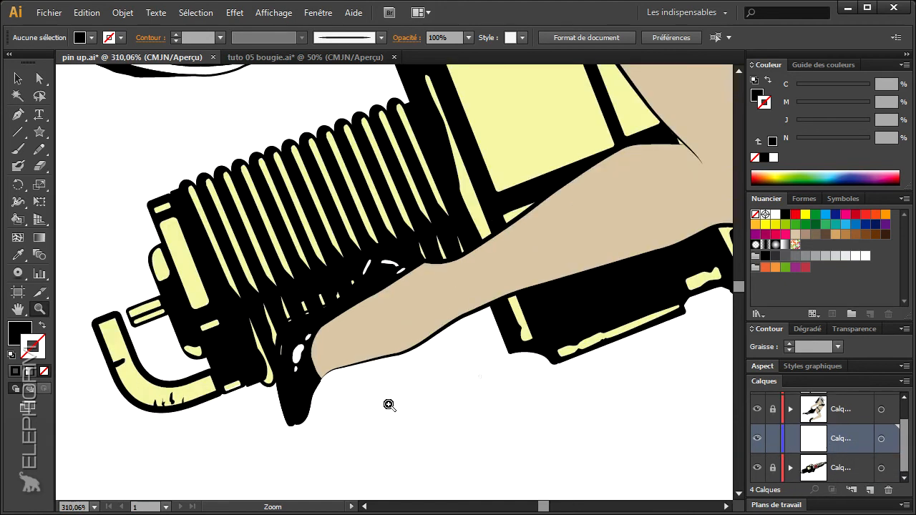
drag(396, 368, 359, 400)
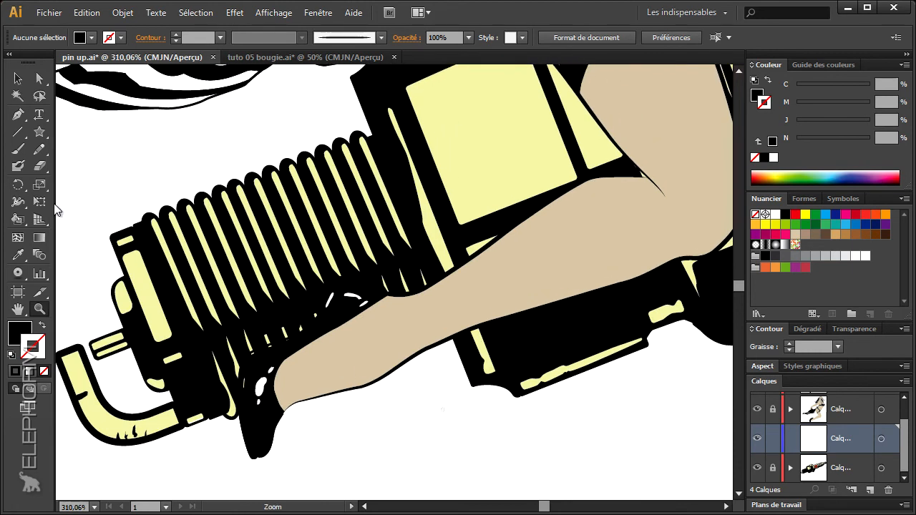
click(18, 96)
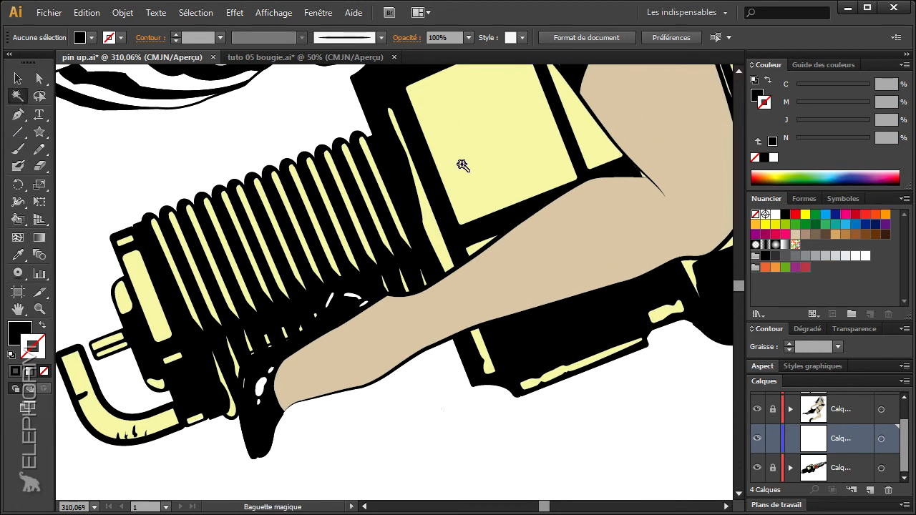
click(757, 98)
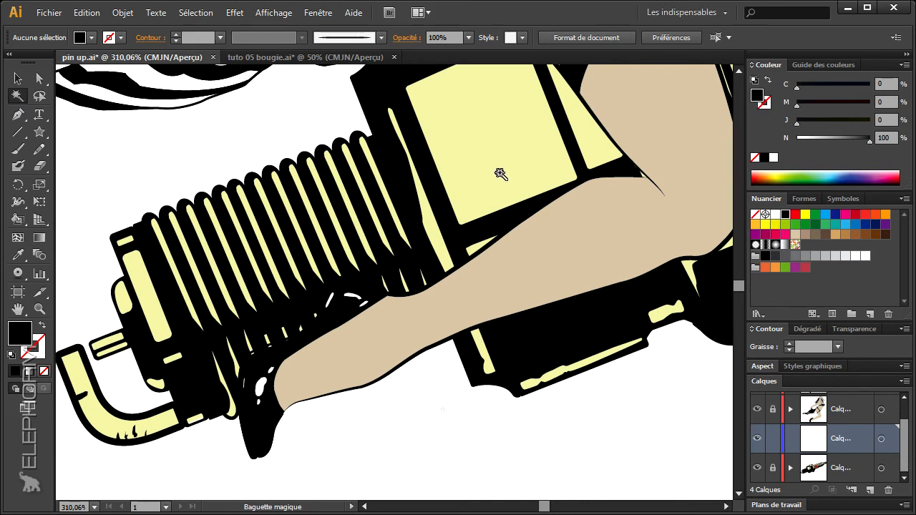
click(773, 469)
key(a)
click(392, 173)
click(481, 157)
drag(756, 97, 830, 244)
click(386, 432)
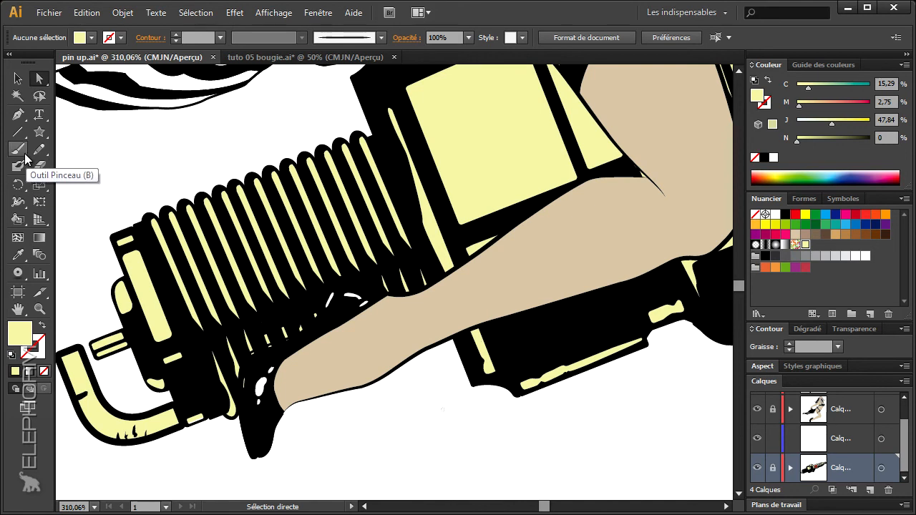
Set up the Blob Brush with pale yellow as the stroke colour and no fill, on the new empty layer.
click(19, 167)
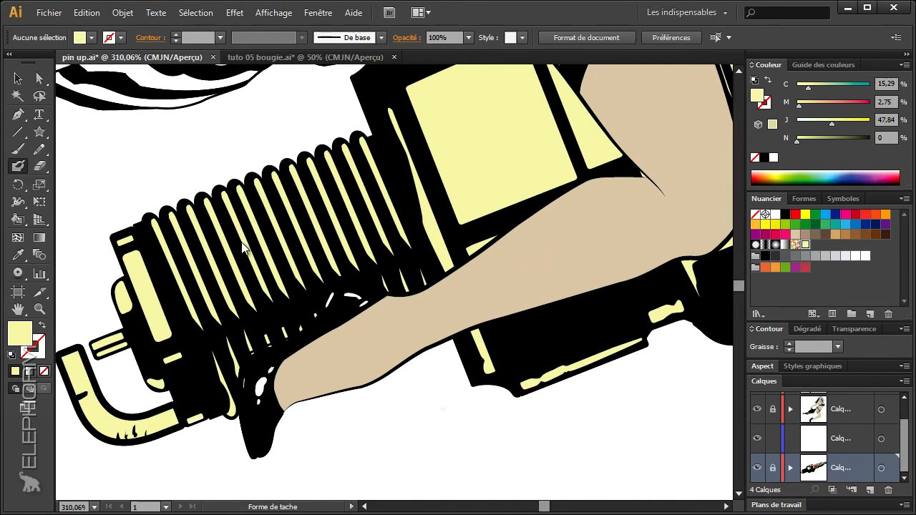
click(42, 326)
click(834, 441)
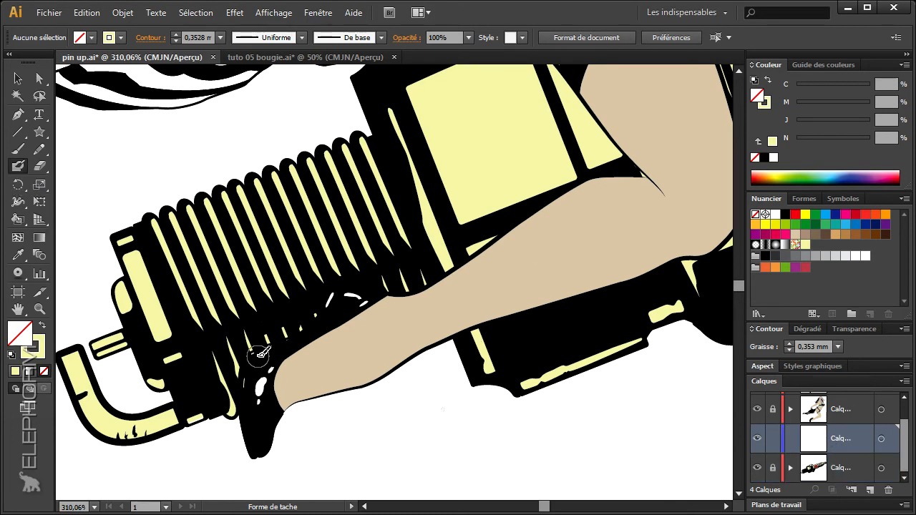
Try the pale yellow Blob Brush around the shoe and in the blank area below it, and delete the trial blob.
drag(259, 352, 253, 417)
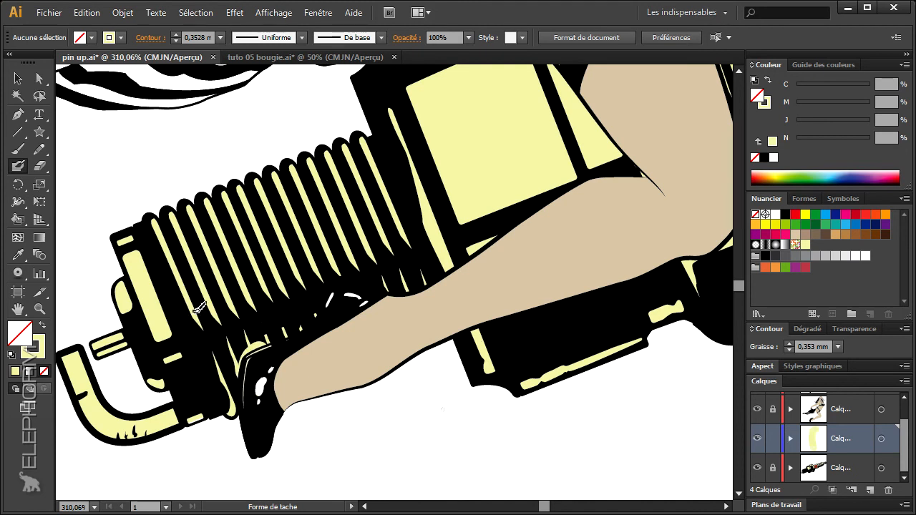
drag(307, 378, 266, 218)
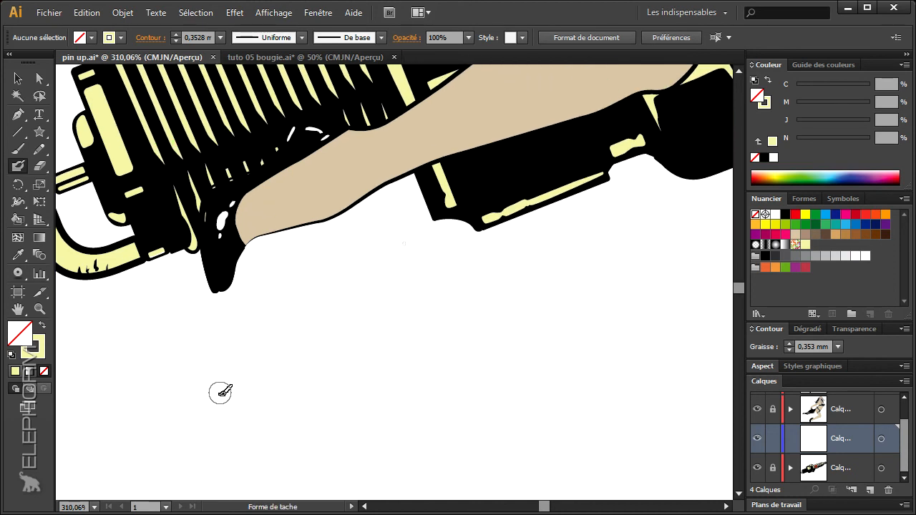
mouse_move(225, 415)
mouse_down()
mouse_move(302, 404)
mouse_move(377, 375)
mouse_move(346, 353)
mouse_move(254, 441)
mouse_move(251, 415)
mouse_move(329, 429)
mouse_move(406, 420)
mouse_move(352, 416)
mouse_move(269, 441)
mouse_move(247, 398)
mouse_move(394, 358)
mouse_up()
click(39, 78)
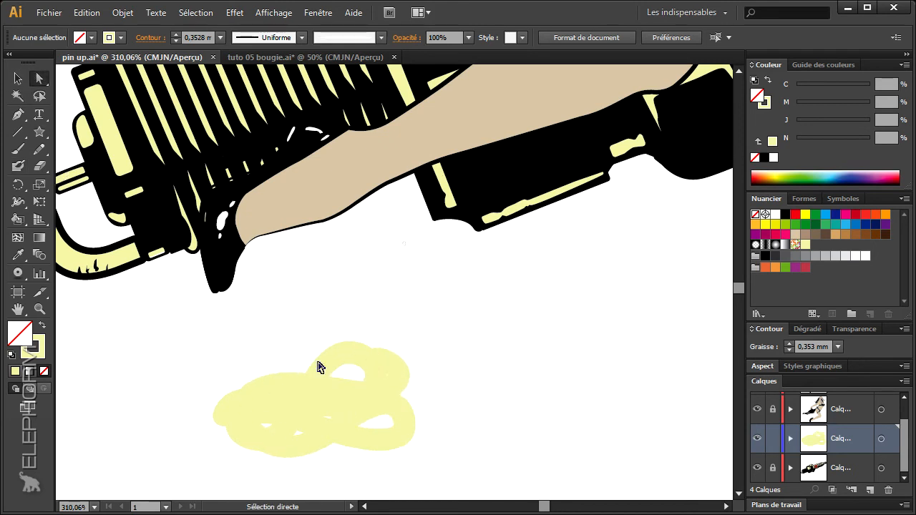
click(349, 450)
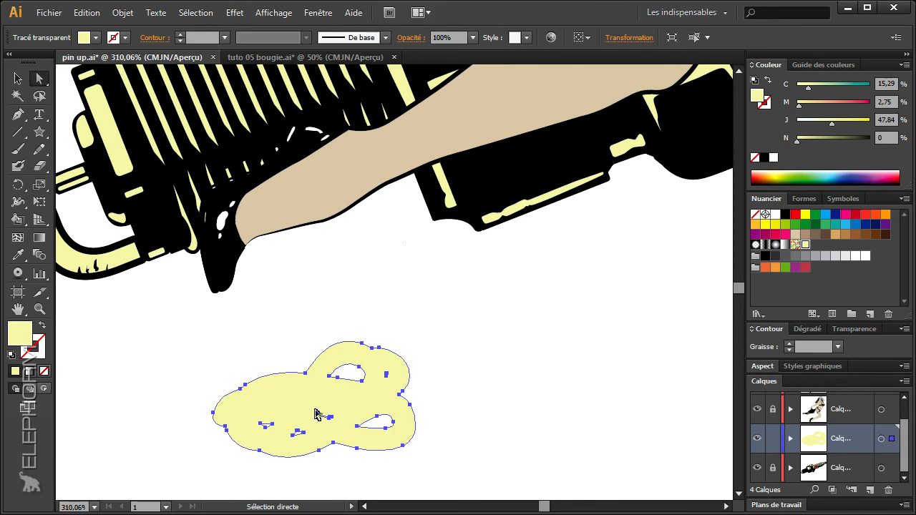
key(Delete)
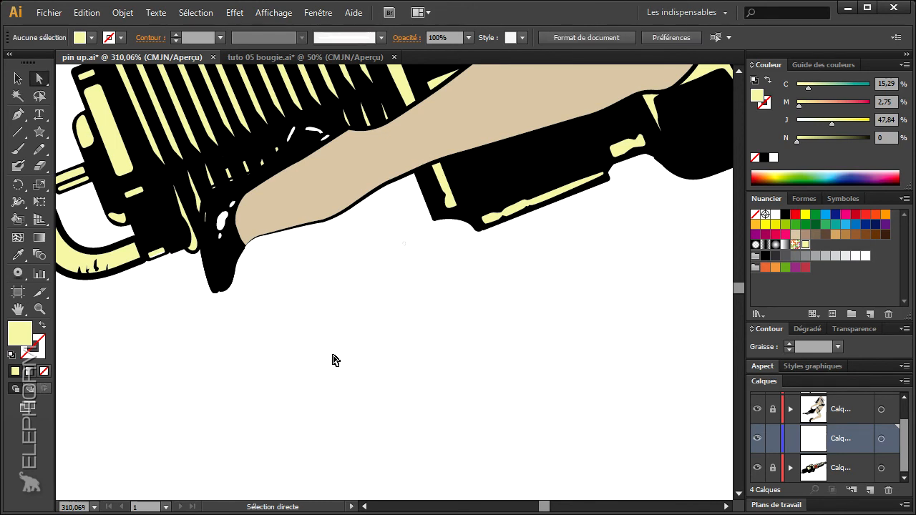
Paint a pale yellow separation band around the shoe's upper edge, from the sole to the ankle, with the Blob Brush.
drag(284, 322, 328, 434)
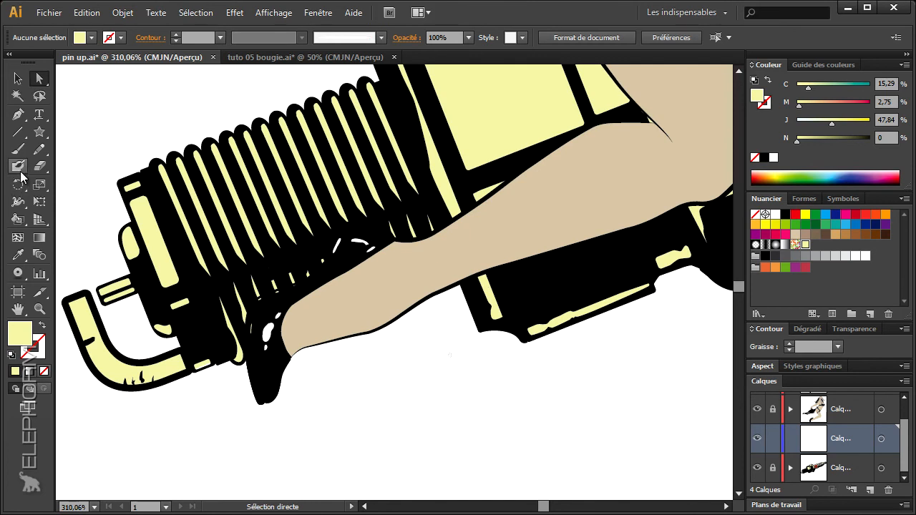
click(18, 166)
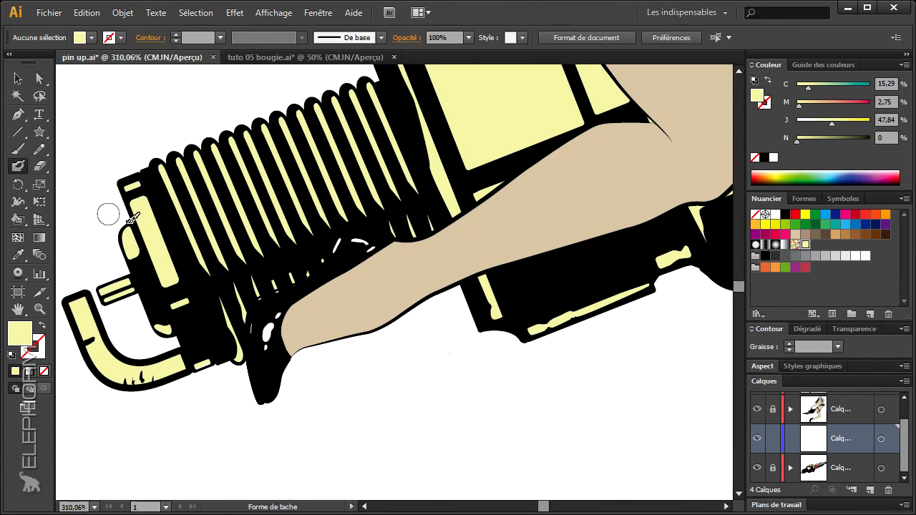
mouse_move(259, 327)
mouse_down()
mouse_move(250, 354)
mouse_move(257, 310)
mouse_up()
mouse_move(253, 364)
mouse_down()
mouse_move(258, 310)
mouse_move(315, 280)
mouse_move(329, 262)
mouse_up()
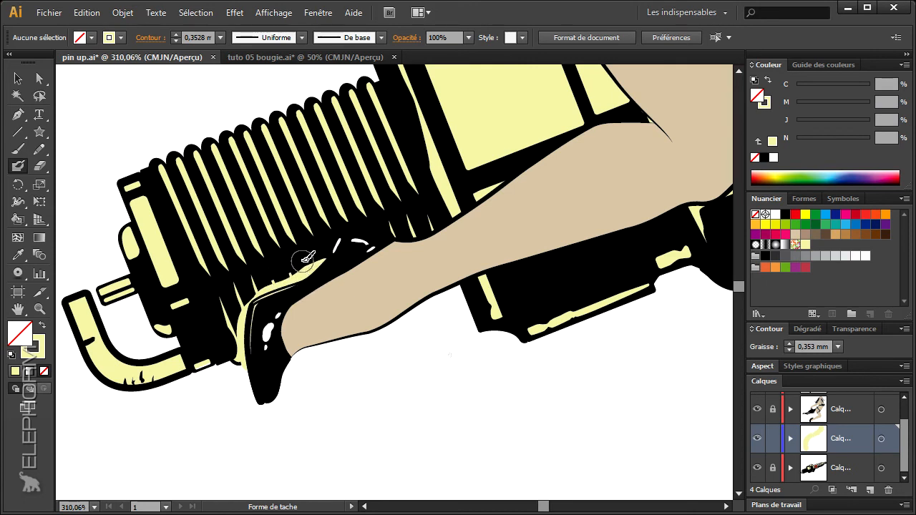
mouse_move(385, 237)
mouse_down()
mouse_move(358, 242)
mouse_move(376, 227)
mouse_move(350, 232)
mouse_move(330, 257)
mouse_move(331, 240)
mouse_move(330, 236)
mouse_up()
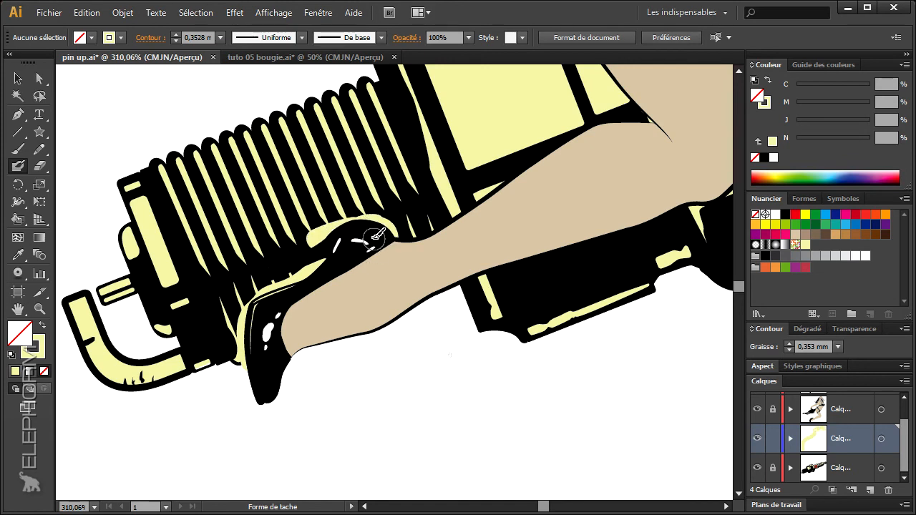
ctrl+click(296, 303)
drag(358, 228, 265, 276)
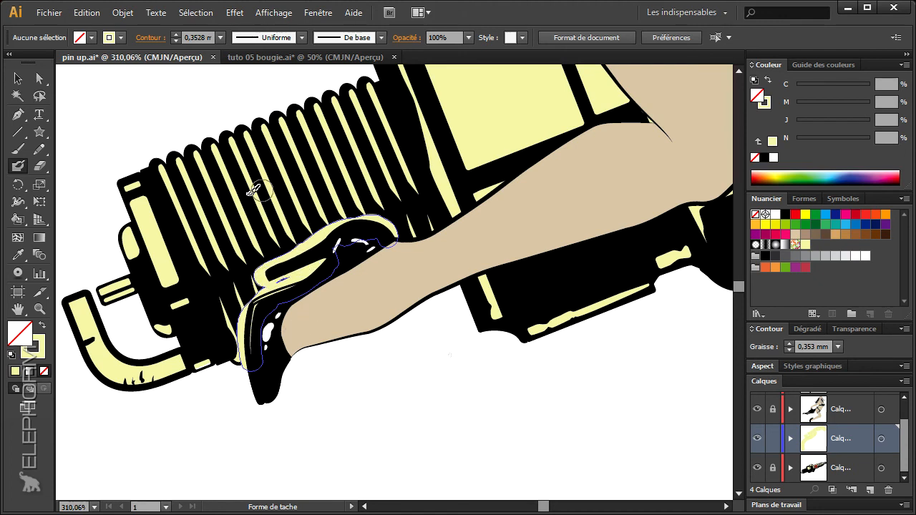
Examine the whole pin-up and spark plug composition, including how the shoe separates from the plug.
click(39, 308)
alt+click(366, 312)
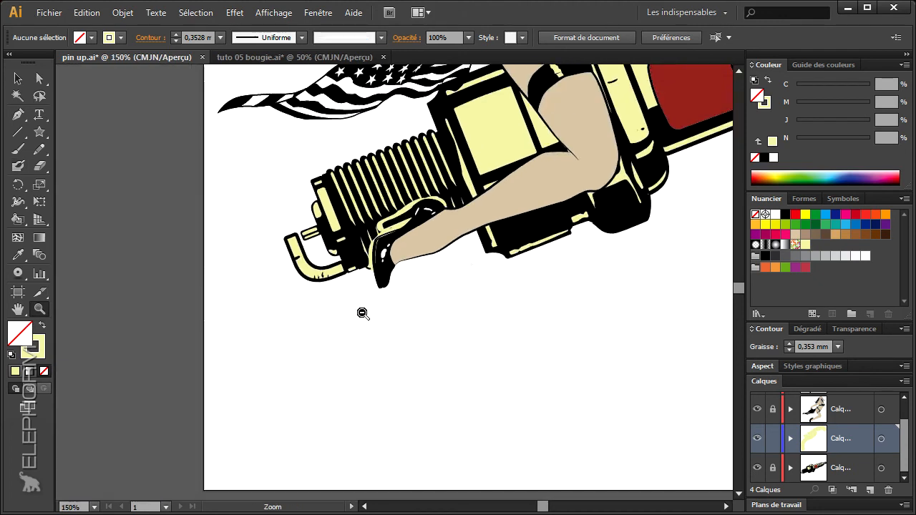
drag(440, 295, 456, 332)
alt+click(456, 330)
alt+click(454, 326)
alt+click(454, 326)
drag(442, 299, 404, 449)
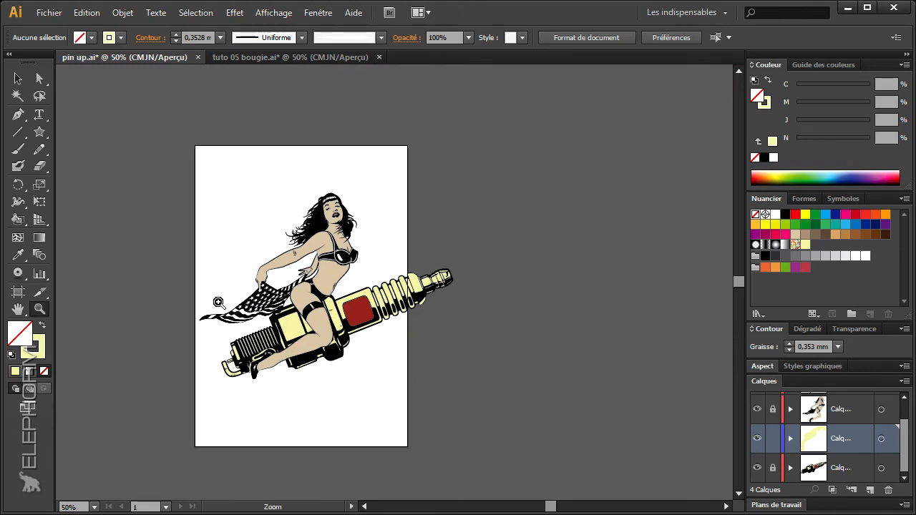
drag(209, 185, 405, 326)
drag(484, 370, 501, 348)
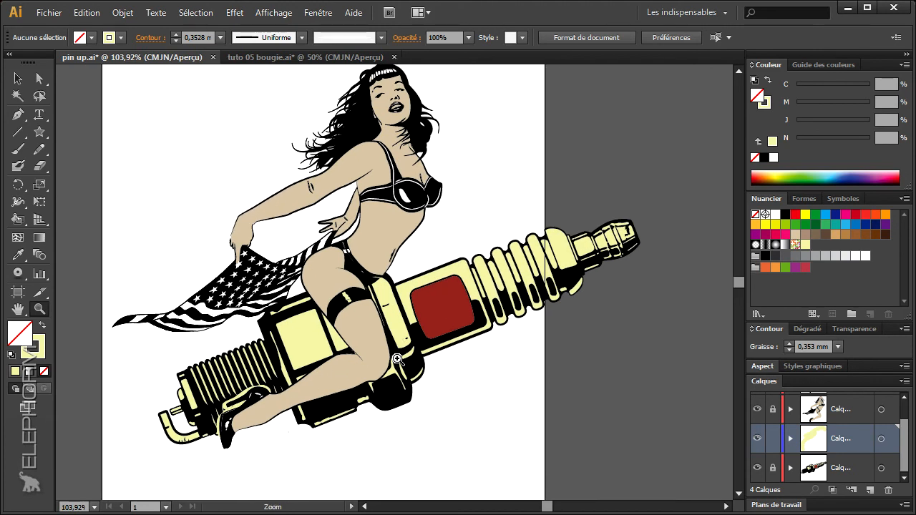
drag(236, 345, 269, 317)
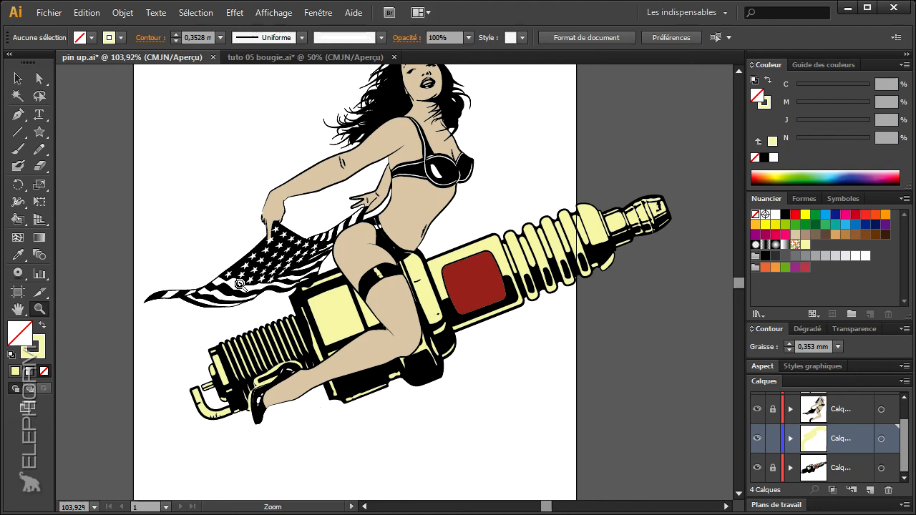
mouse_move(283, 331)
mouse_down()
mouse_move(220, 336)
mouse_move(284, 323)
mouse_move(300, 336)
mouse_up()
Unlock the artwork layers, scale the pin-up and spark plug down together, and place them within the page width.
click(18, 81)
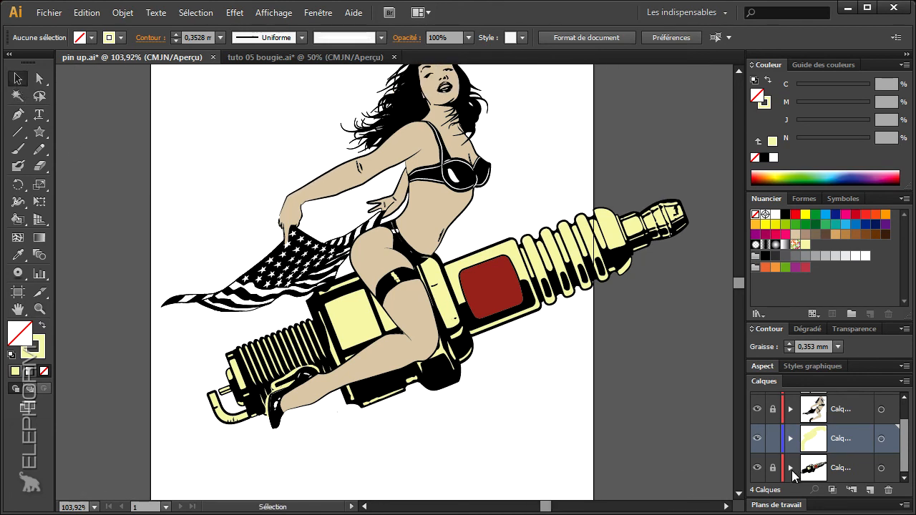
drag(497, 392, 490, 405)
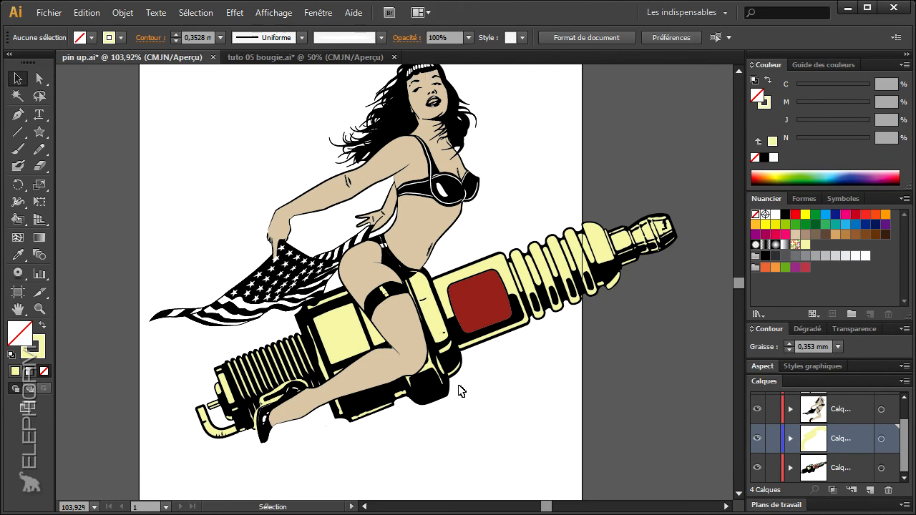
click(39, 309)
alt+click(389, 333)
alt+click(384, 335)
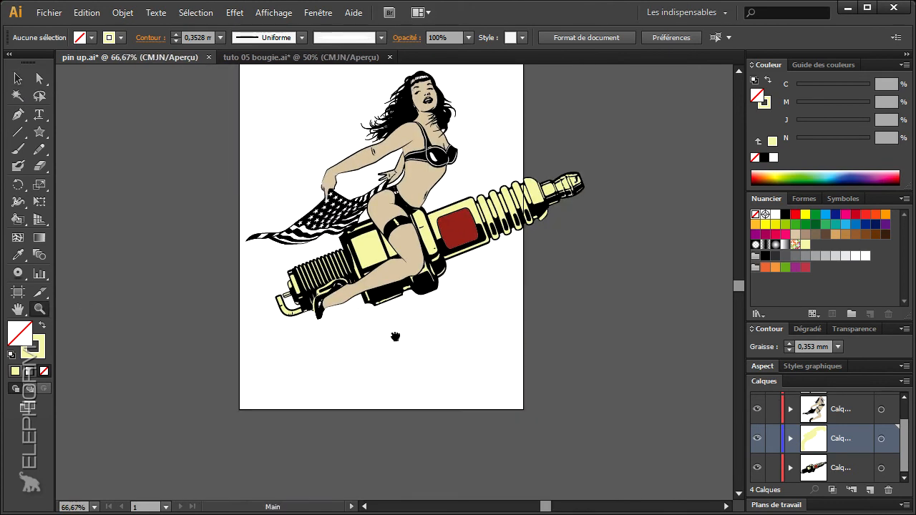
click(18, 78)
drag(182, 129, 555, 390)
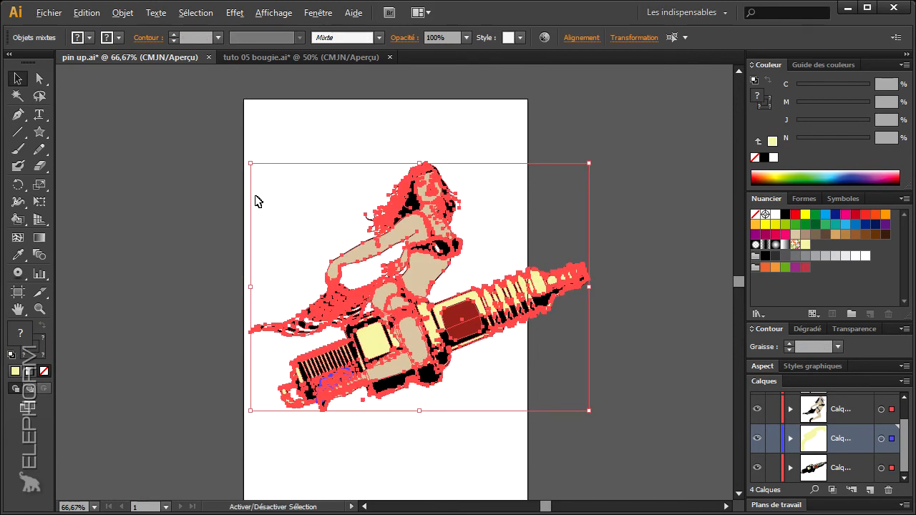
drag(251, 166, 294, 194)
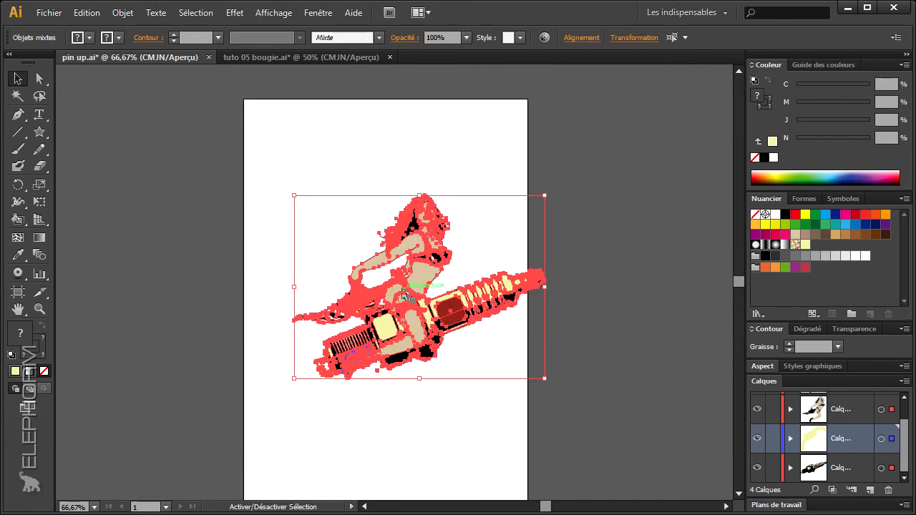
drag(408, 303, 366, 315)
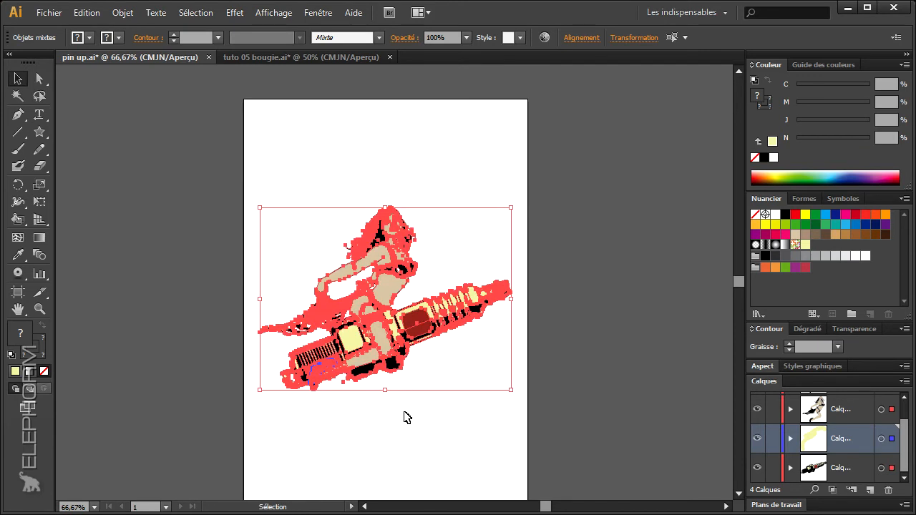
click(404, 410)
Select all the pin-up's beige skin areas by colour and fill them with the spark plug's pale yellow.
click(40, 308)
drag(192, 177, 529, 381)
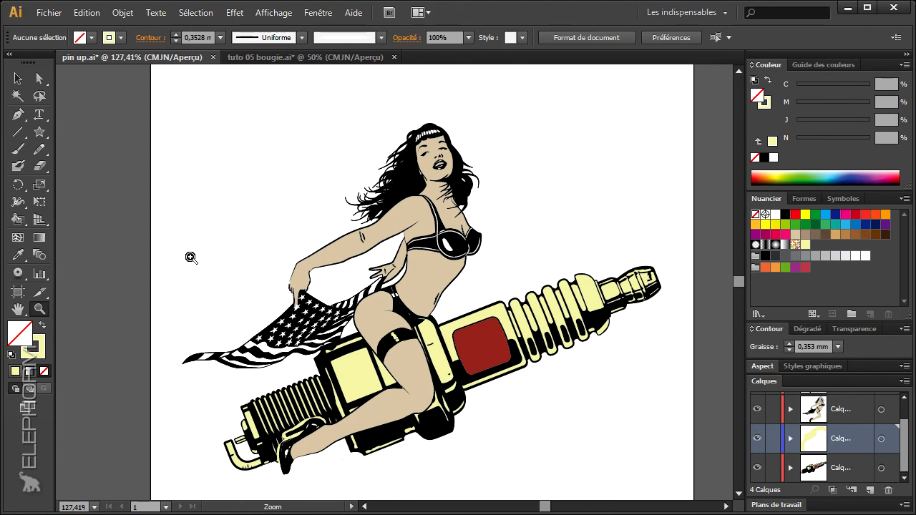
click(18, 95)
click(434, 287)
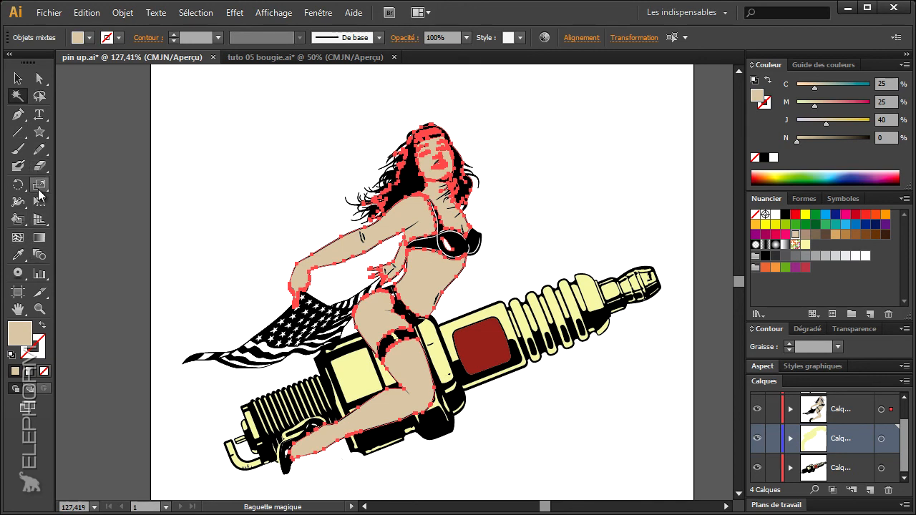
click(19, 255)
click(340, 367)
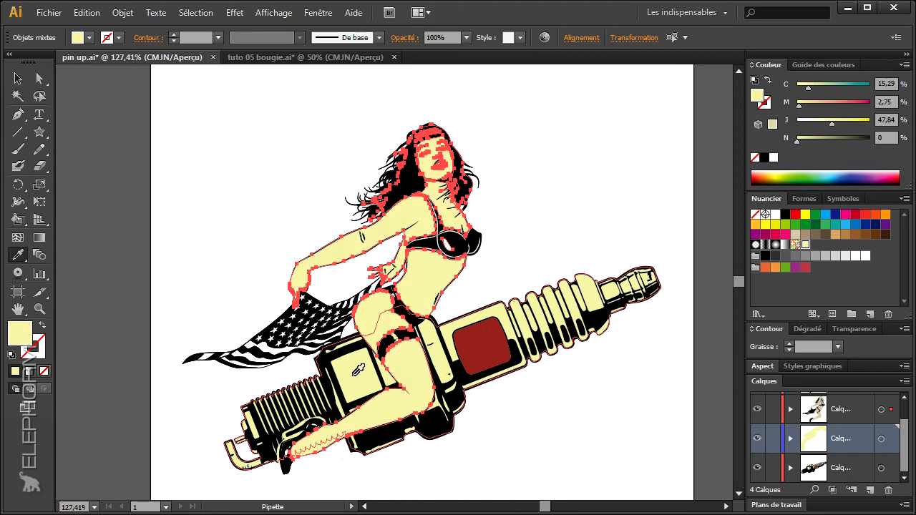
click(40, 80)
click(219, 170)
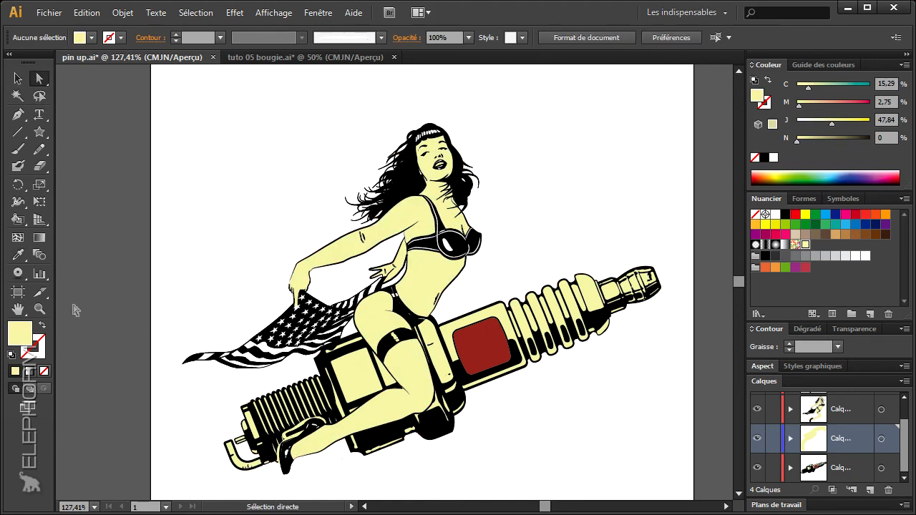
Recolour the large white highlight on the bra cup with the pale yellow sampled from the skin.
click(39, 309)
drag(371, 210, 515, 297)
key(a)
click(364, 209)
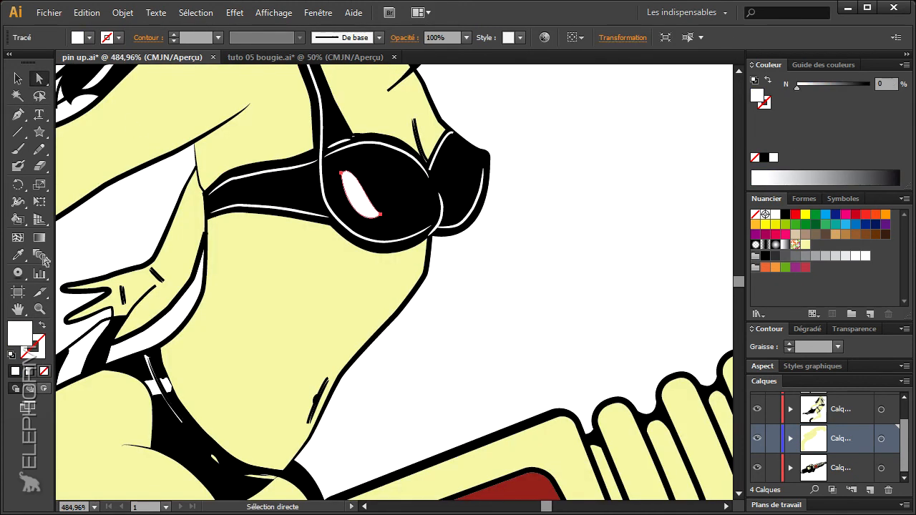
click(18, 255)
click(251, 342)
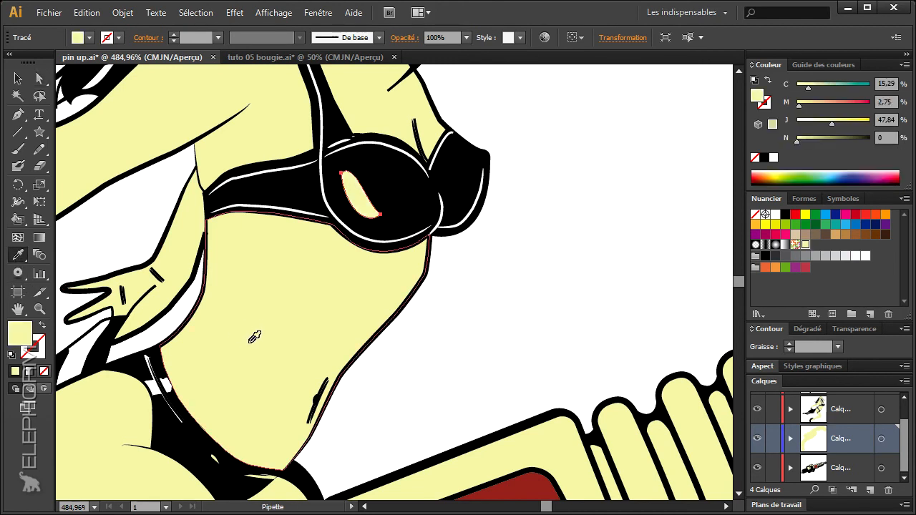
Select every object sharing the bra trim line's white fill and recolour them with the skin's pale yellow.
drag(255, 312, 304, 350)
click(39, 79)
click(318, 246)
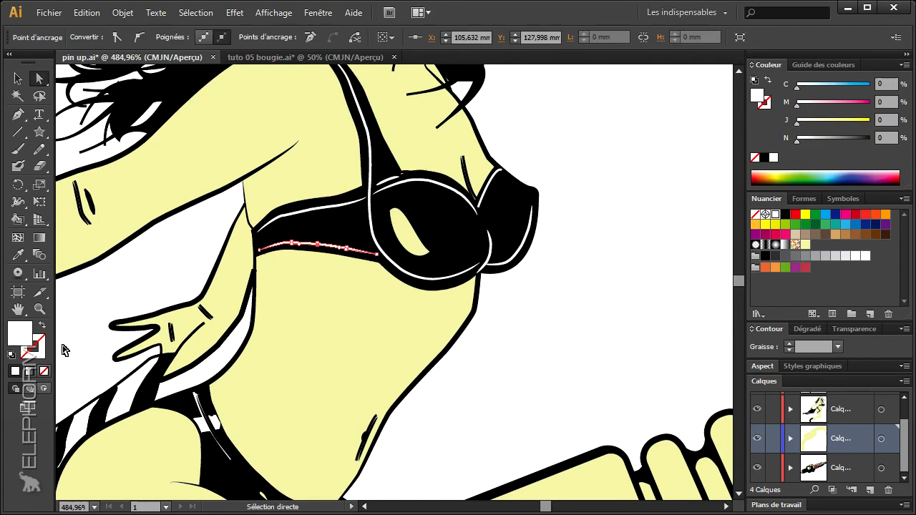
click(193, 16)
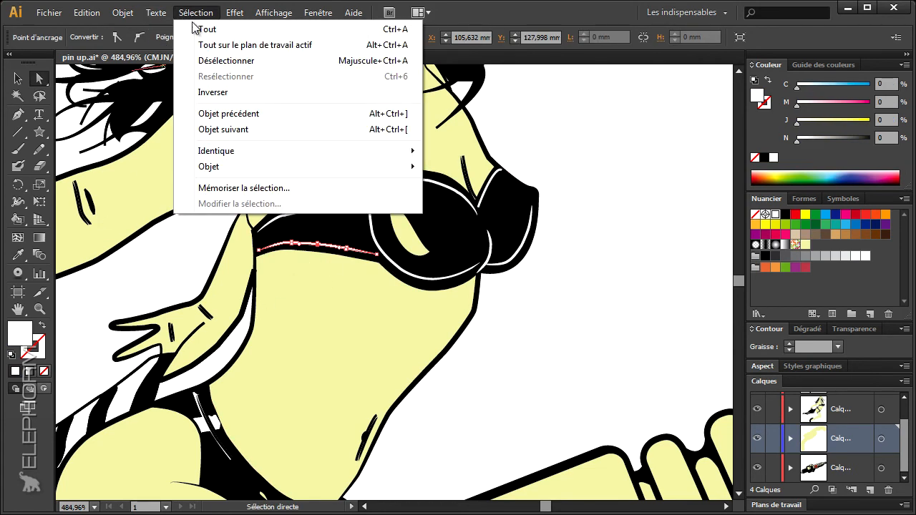
mouse_move(216, 154)
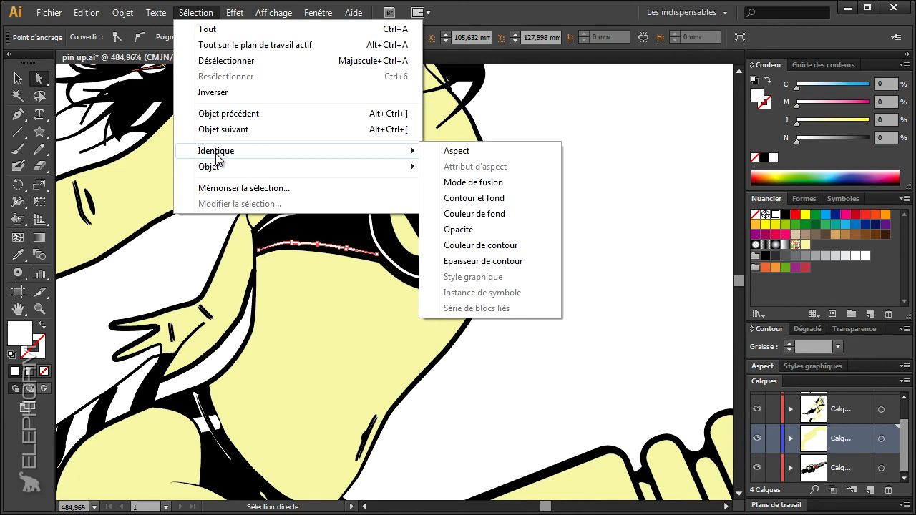
click(465, 214)
click(18, 255)
click(327, 329)
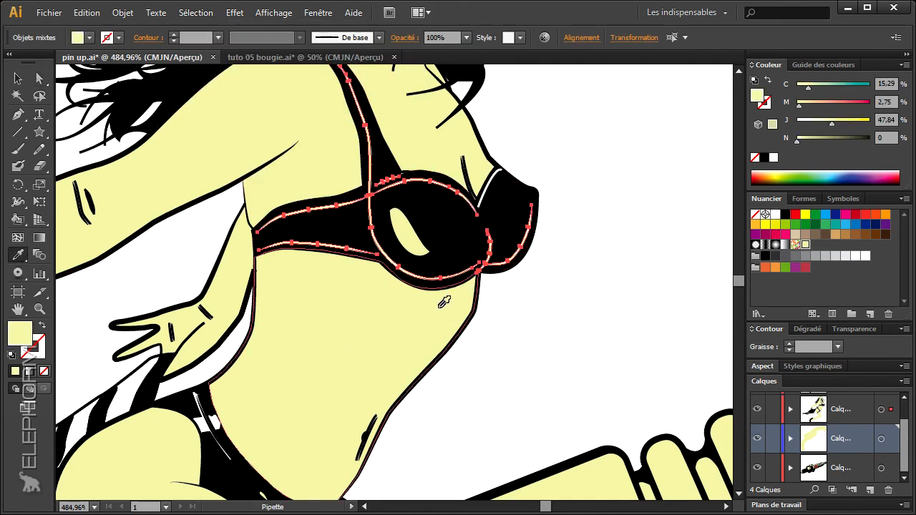
Apply the pale yellow swatch to the stroke of the remaining white line on the far bra cup.
click(39, 79)
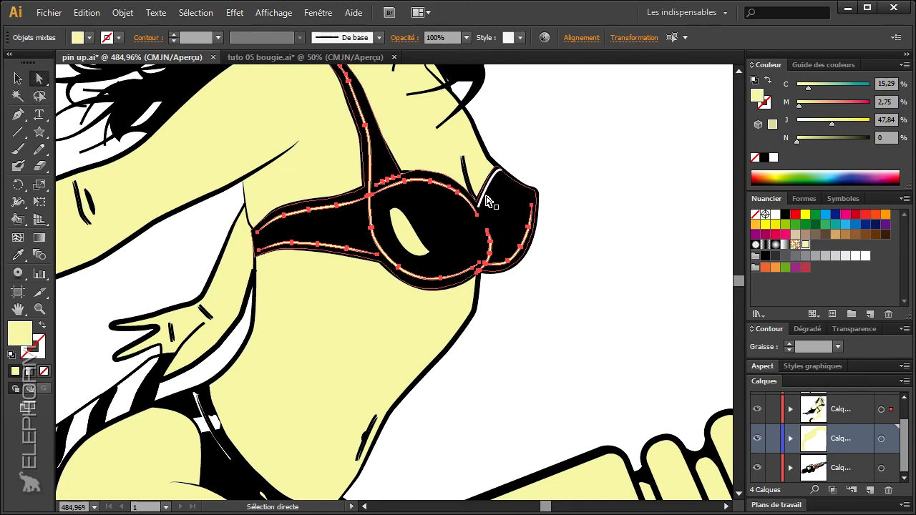
click(487, 200)
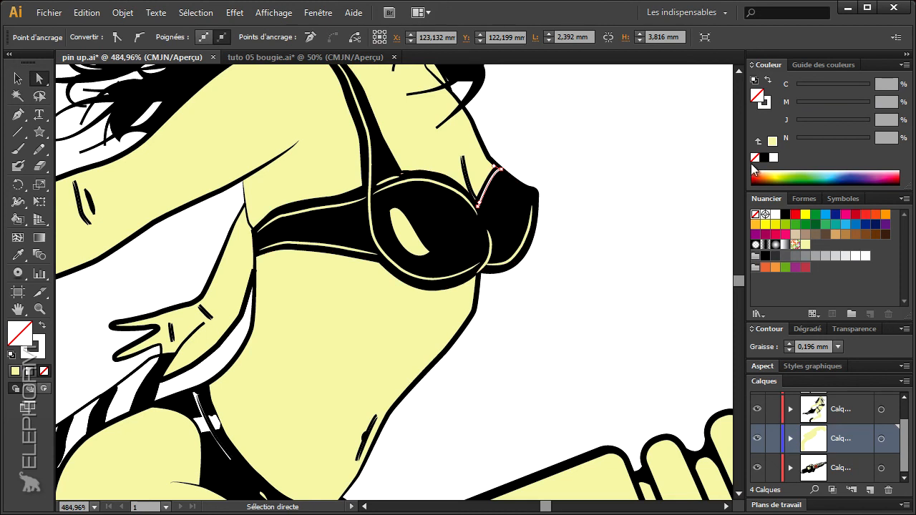
click(767, 106)
click(806, 245)
click(515, 341)
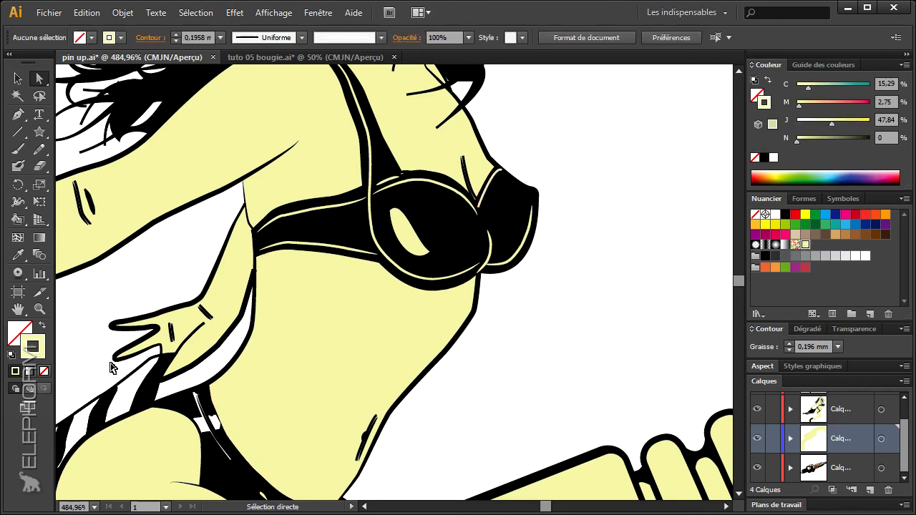
Lock the pin-up layer and paint pale yellow behind the white highlights at the hip of the bikini bottom with the Blob Brush.
drag(258, 427, 347, 239)
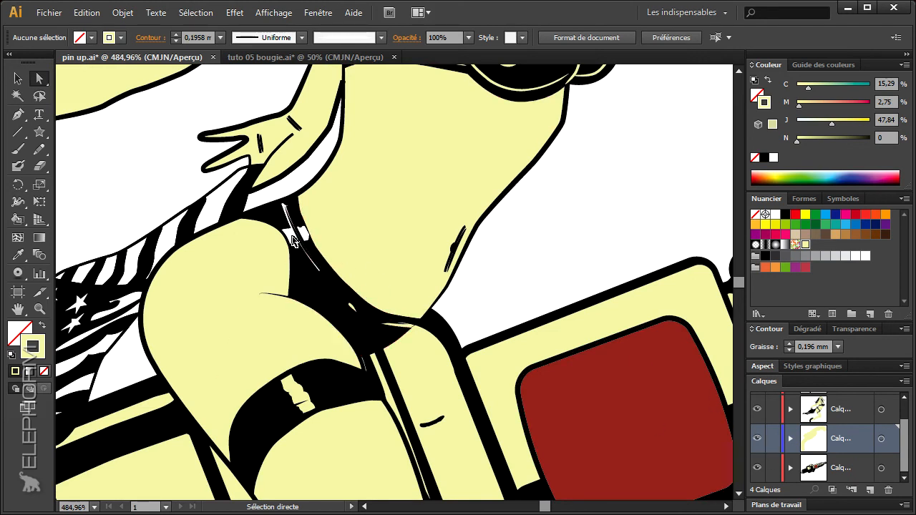
drag(312, 261, 309, 241)
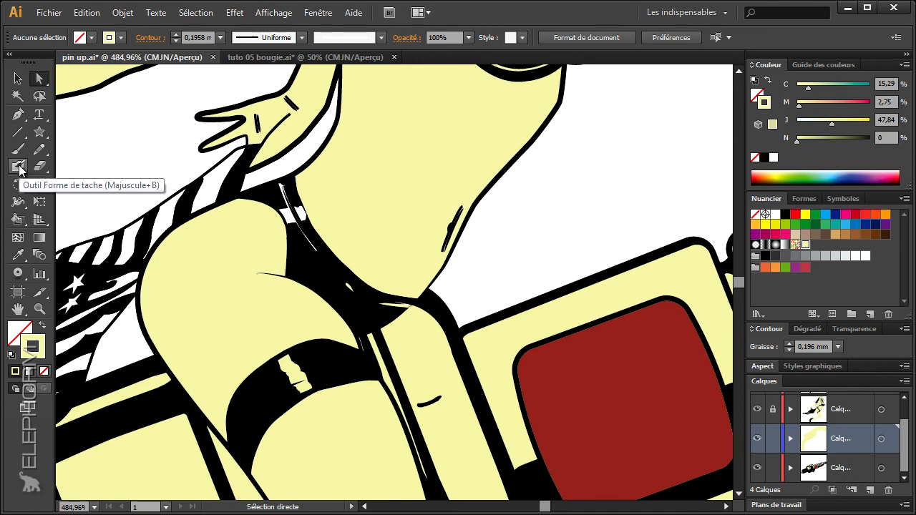
click(19, 169)
mouse_move(291, 214)
mouse_down()
mouse_move(311, 247)
mouse_move(285, 201)
mouse_up()
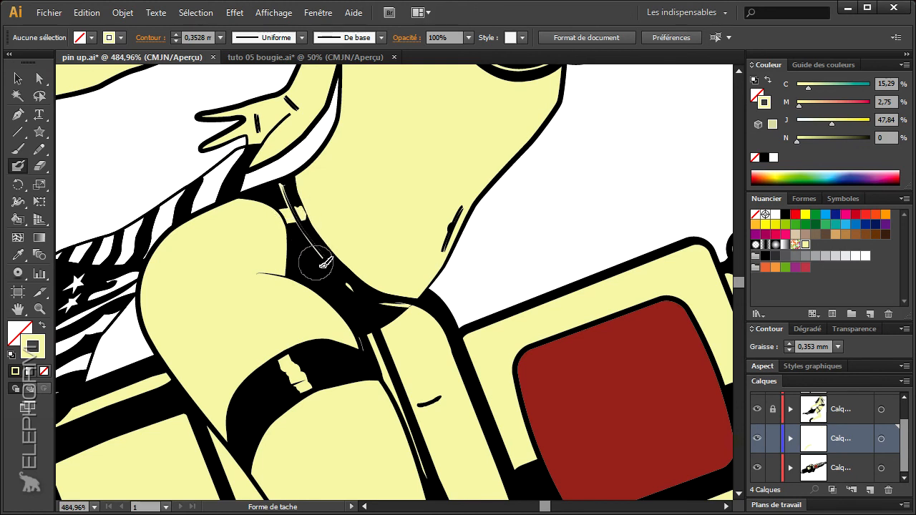
Inspect the shoe, the whole composition and the flag for areas that are still white.
key(space)
drag(349, 420, 378, 256)
drag(368, 354, 376, 191)
drag(307, 299, 505, 202)
drag(323, 270, 458, 240)
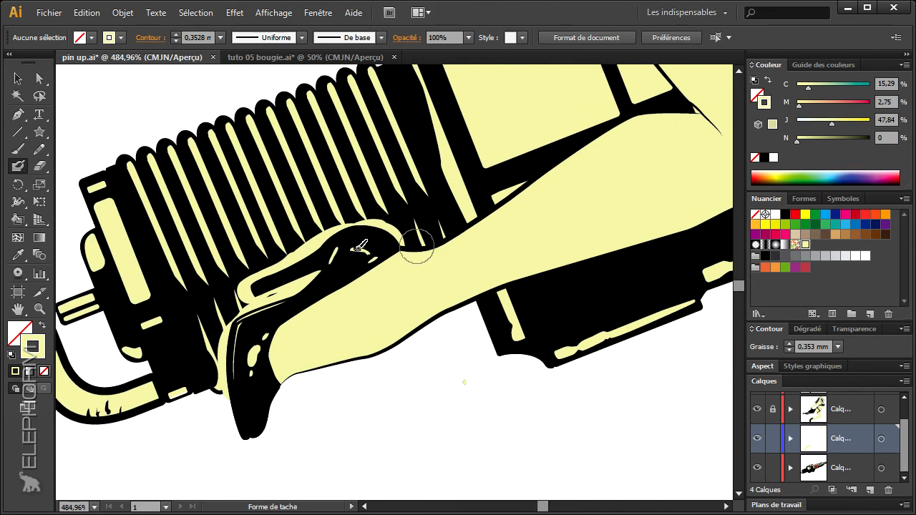
key(ctrl+space)
alt+click(462, 249)
alt+click(458, 249)
alt+click(455, 248)
alt+click(450, 248)
alt+click(450, 248)
key(space)
drag(418, 279, 404, 363)
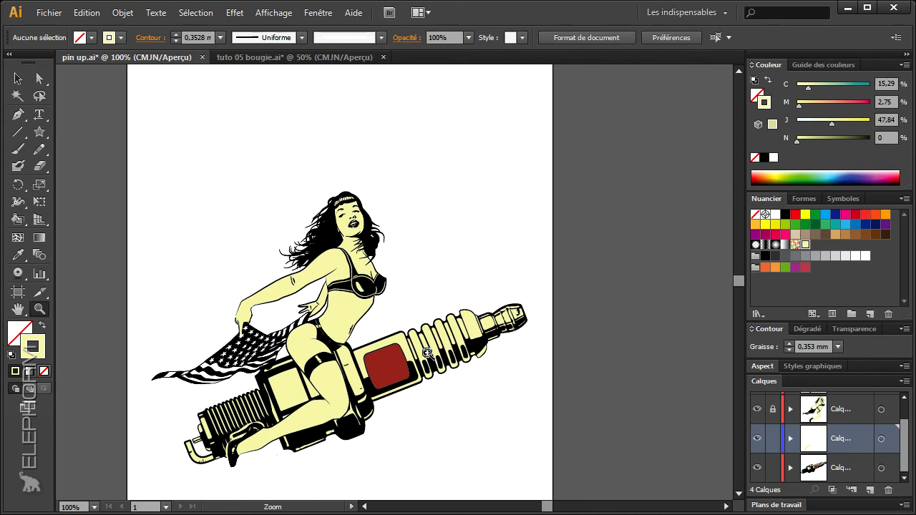
scroll(394, 317, down, 3)
scroll(380, 307, left, 1)
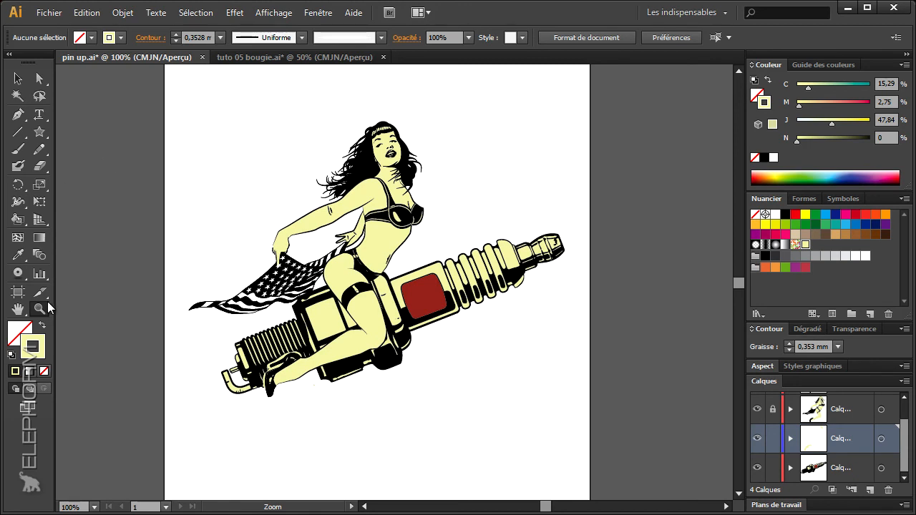
drag(254, 231, 443, 338)
scroll(184, 268, left, 3)
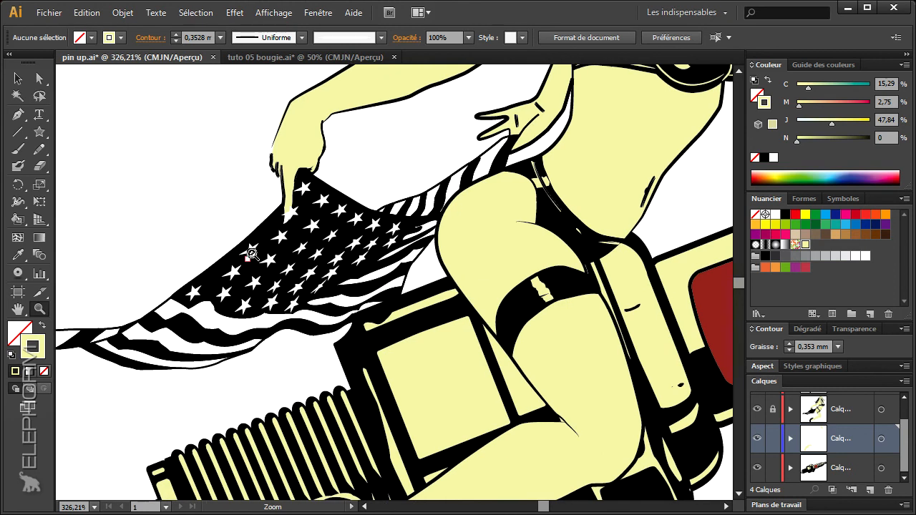
Select all the flag's stars by their shared white fill, recolour them with the pale yellow swatch and deselect them.
click(39, 78)
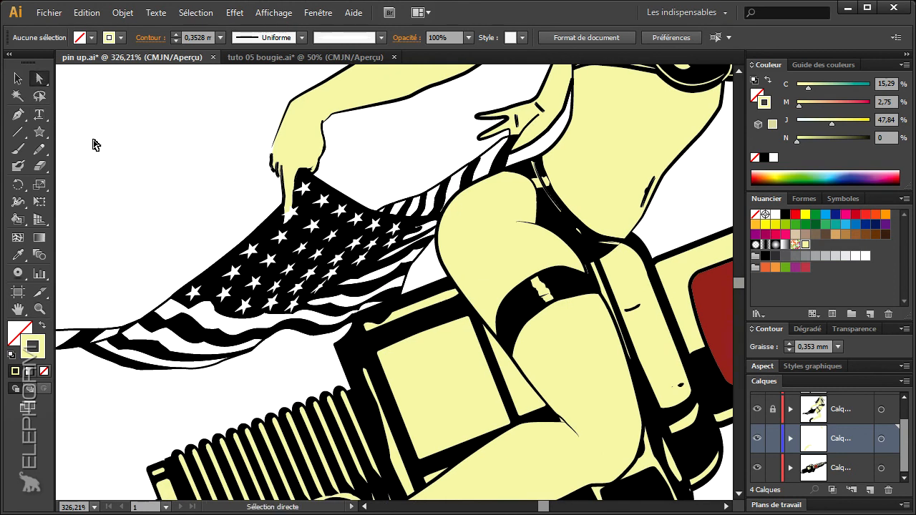
click(225, 295)
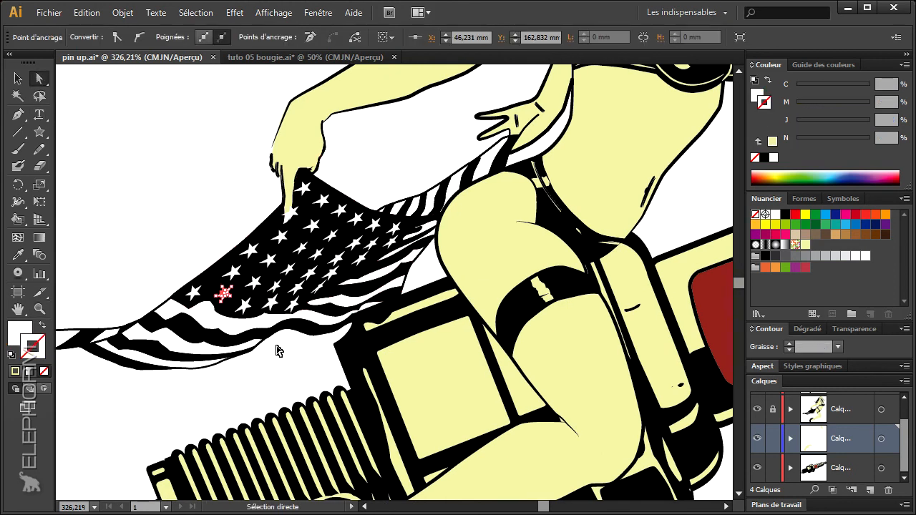
click(760, 101)
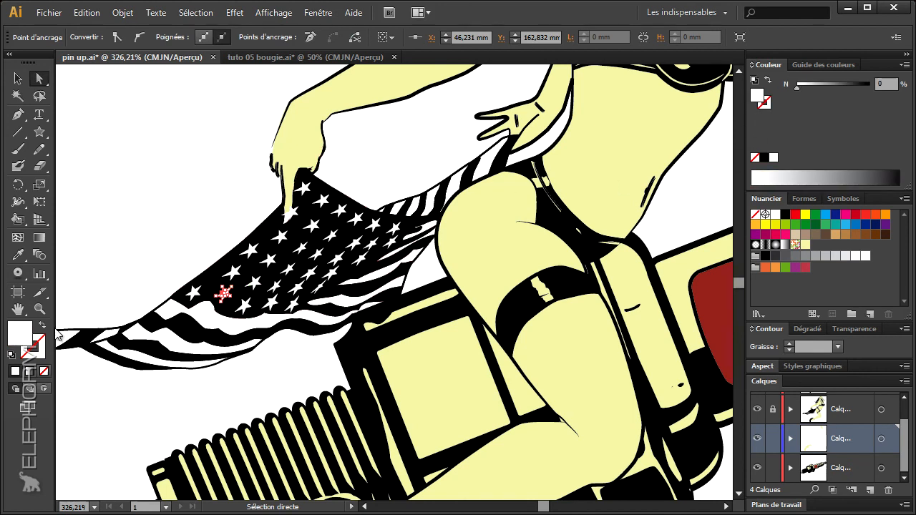
click(196, 13)
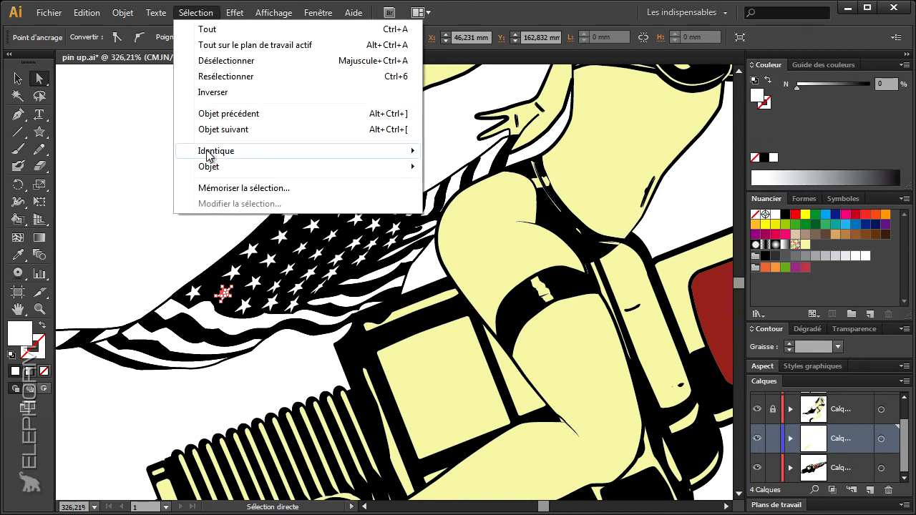
mouse_move(348, 159)
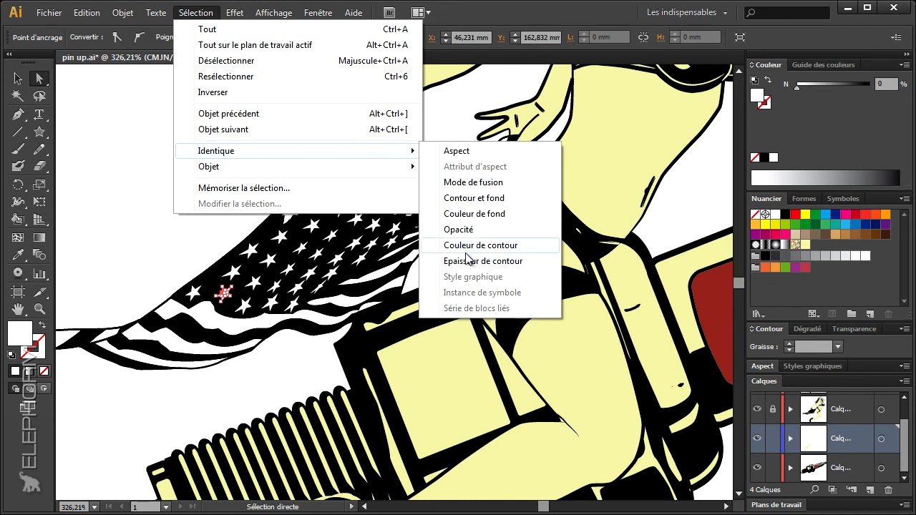
click(464, 214)
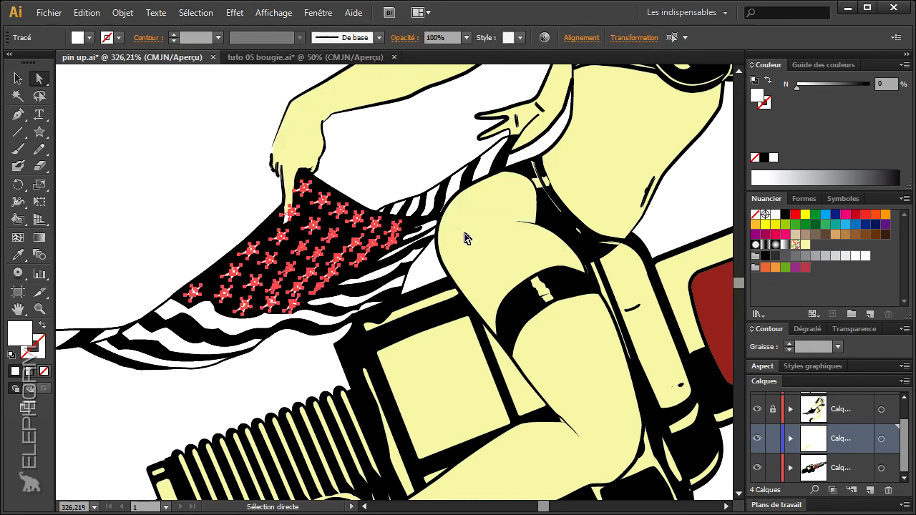
click(803, 246)
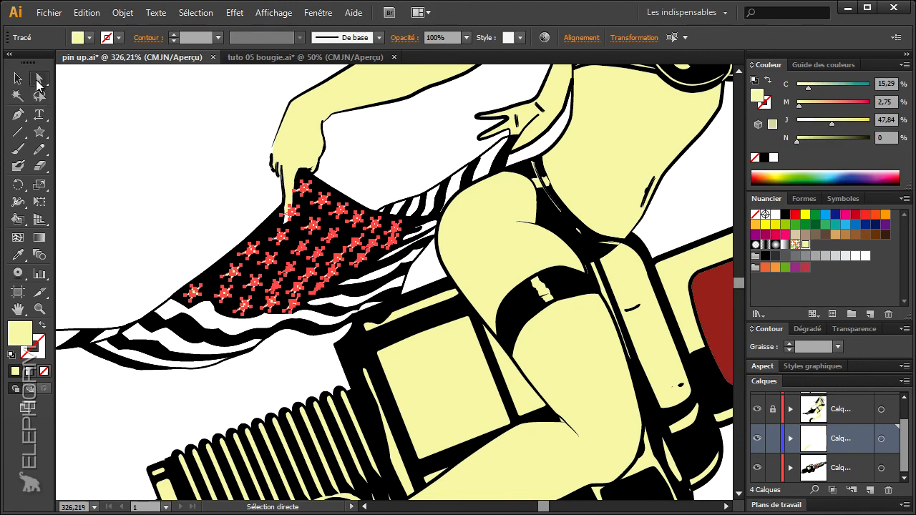
click(116, 145)
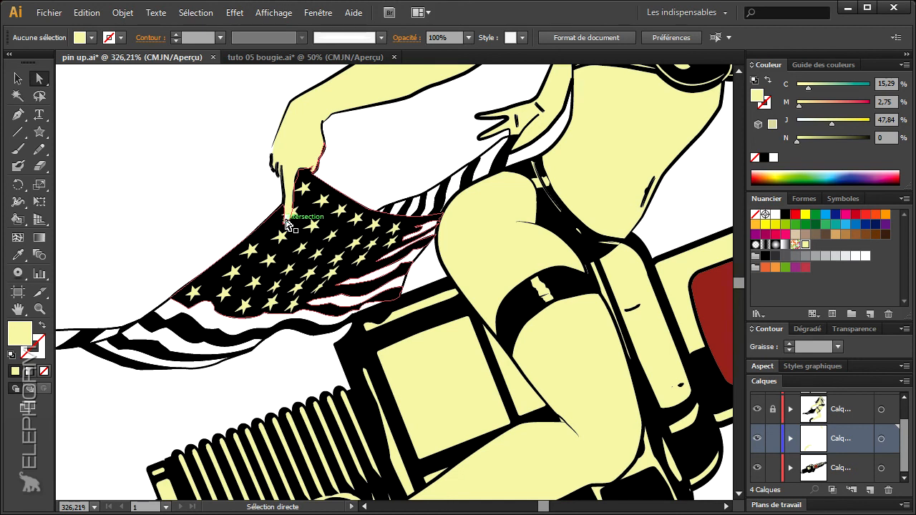
Examine the flag's white stripes out to its tip, and check them against the whole composition.
drag(179, 359, 309, 265)
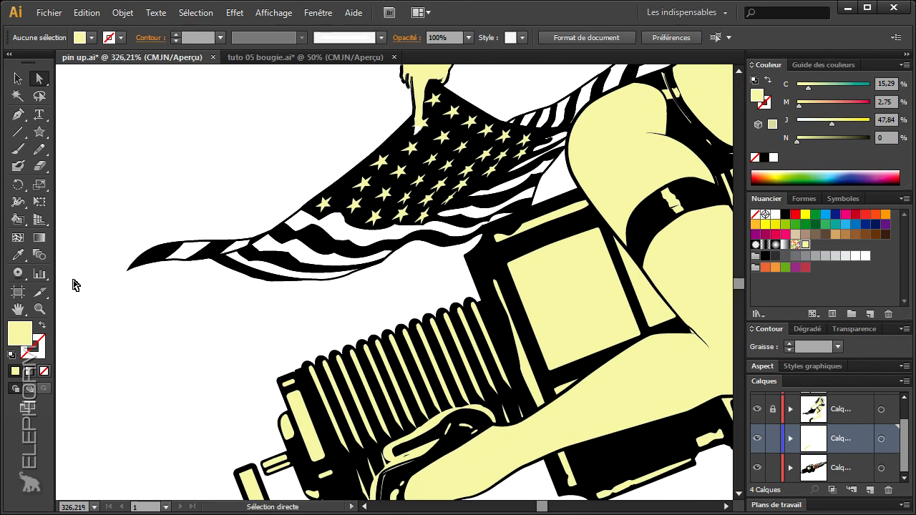
click(39, 308)
alt+click(405, 259)
alt+click(402, 268)
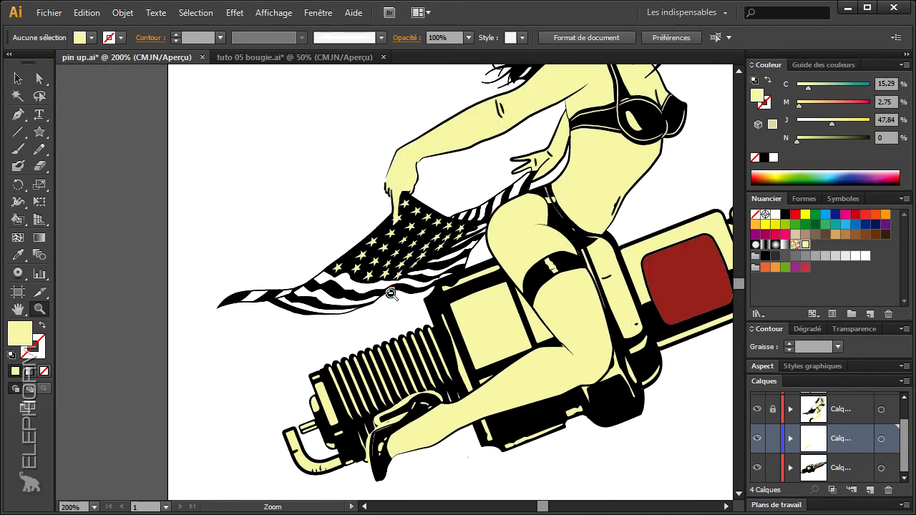
alt+click(395, 293)
drag(399, 319, 306, 298)
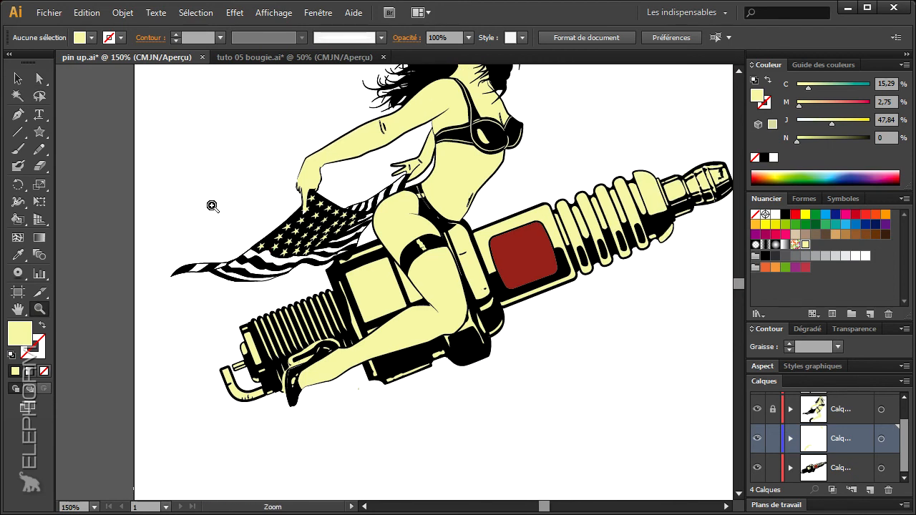
alt+click(347, 247)
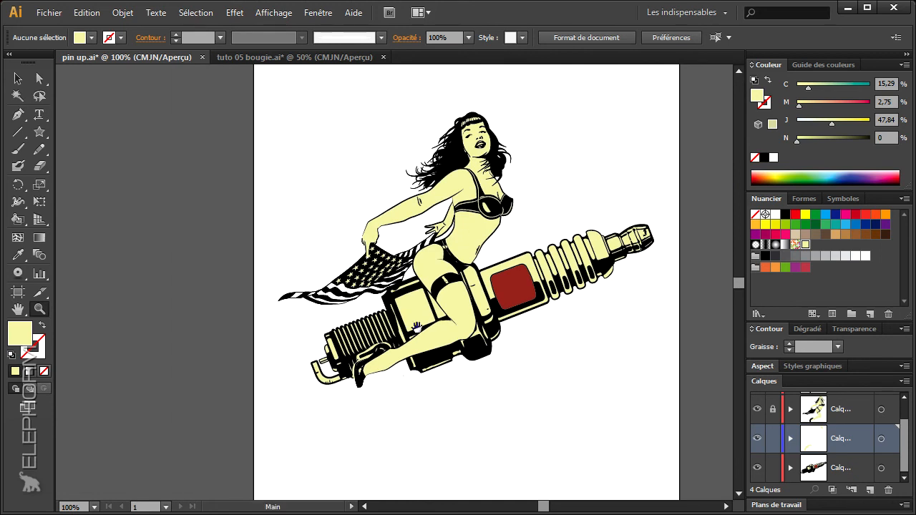
drag(430, 316, 370, 290)
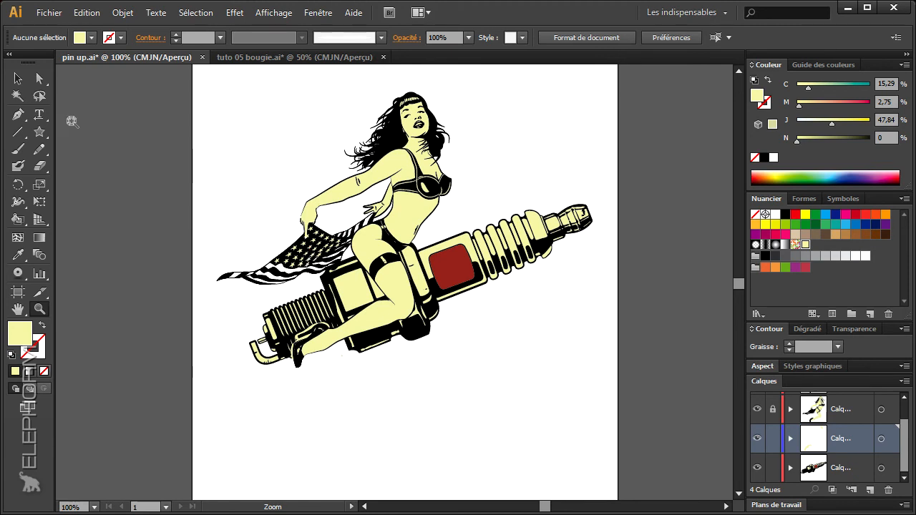
click(18, 78)
drag(219, 91, 601, 415)
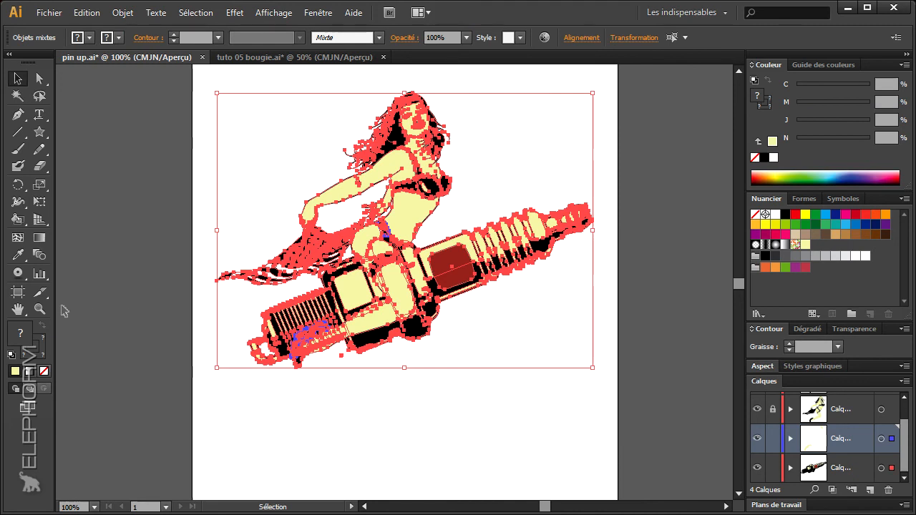
click(18, 219)
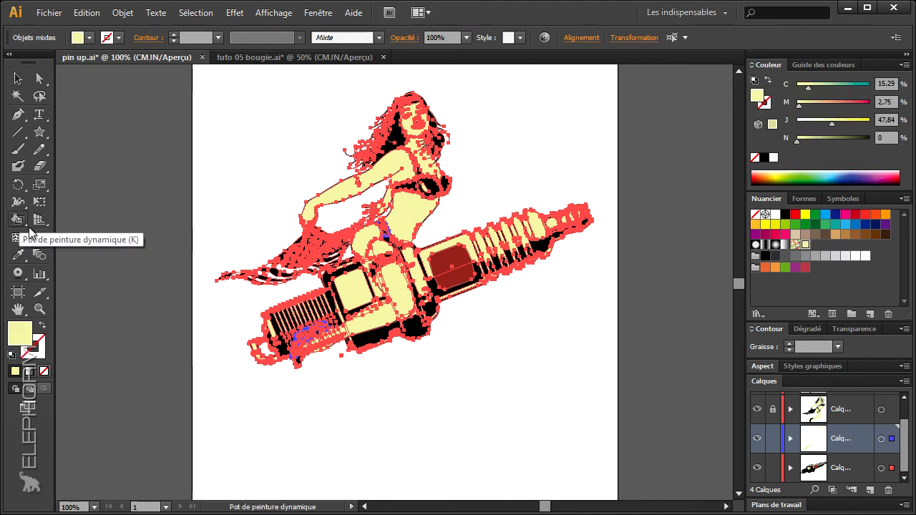
click(34, 311)
drag(219, 207, 295, 301)
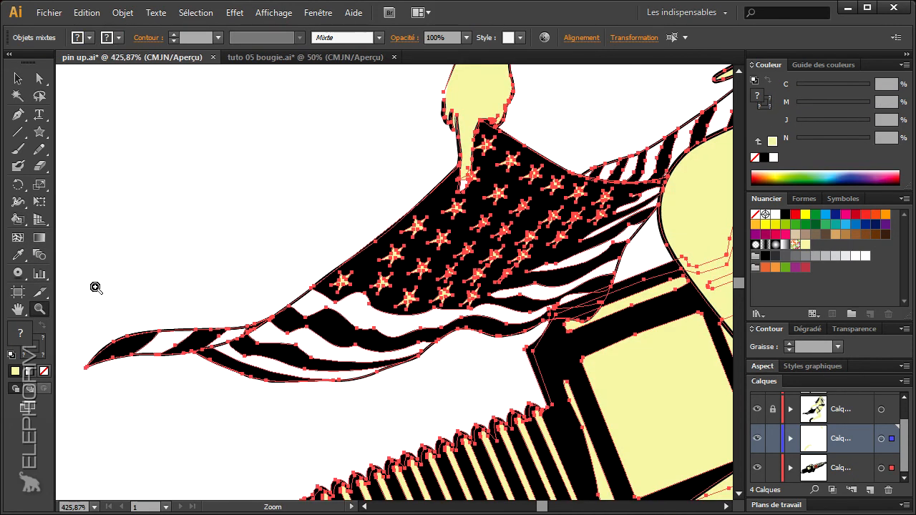
drag(105, 287, 423, 396)
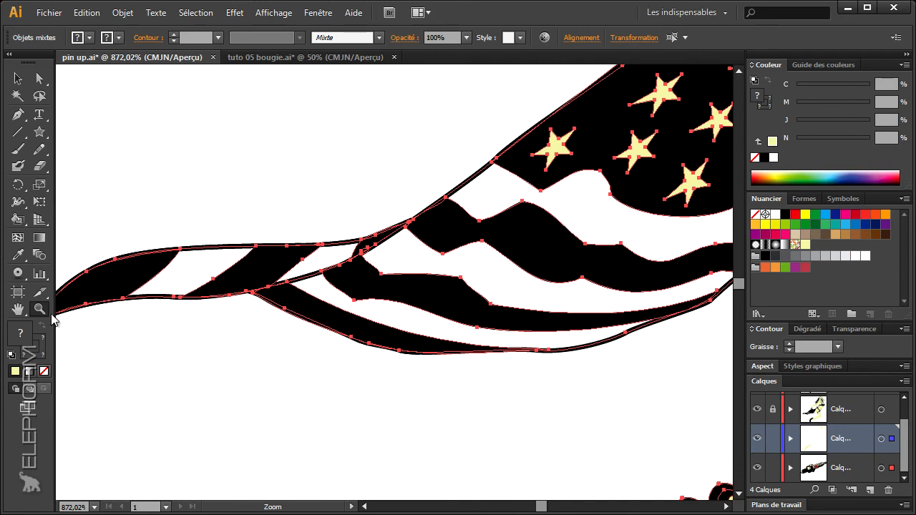
click(18, 219)
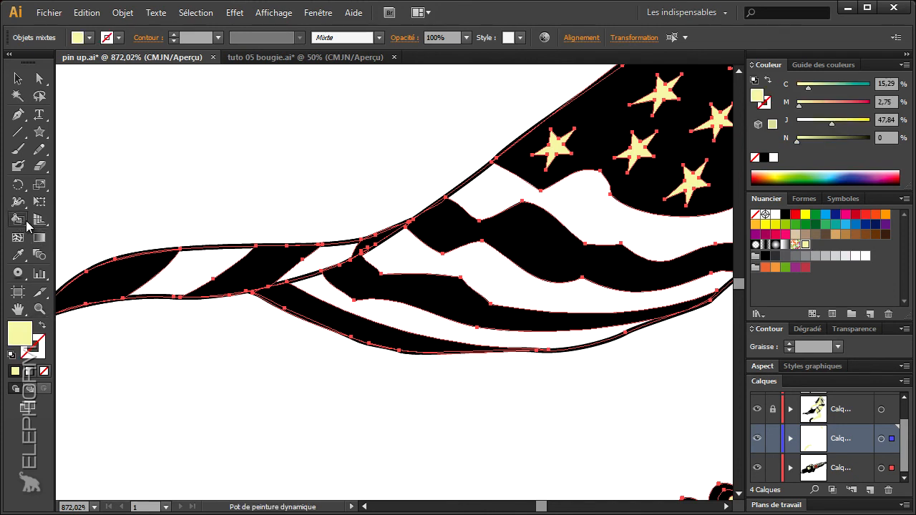
click(186, 265)
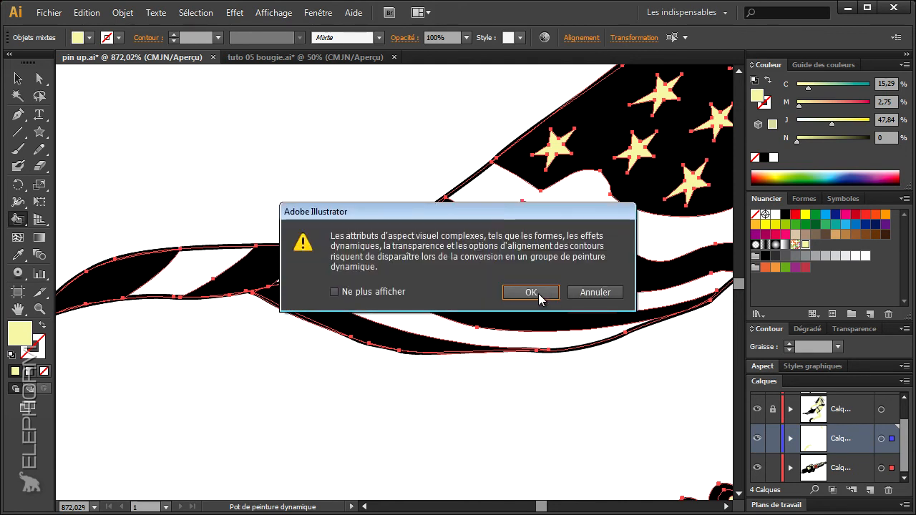
click(587, 295)
click(40, 310)
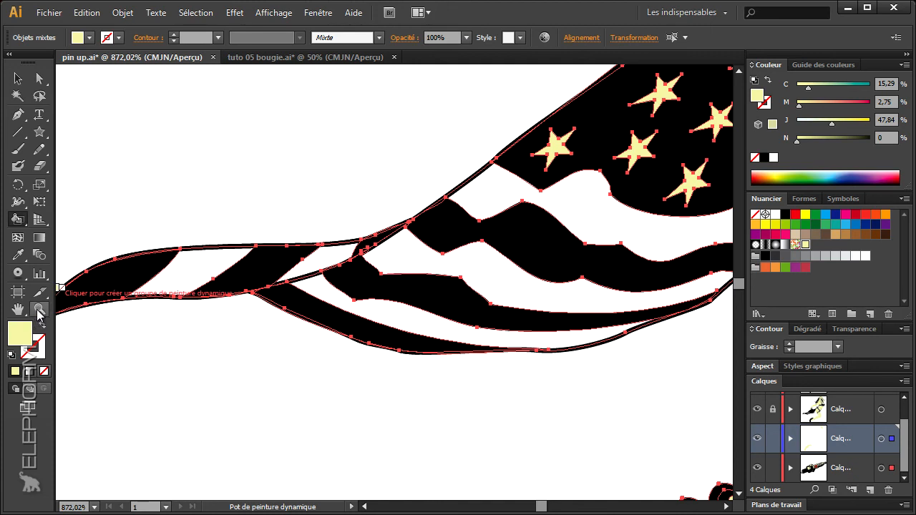
alt+click(431, 310)
alt+click(429, 310)
alt+click(428, 310)
alt+click(428, 312)
alt+click(429, 313)
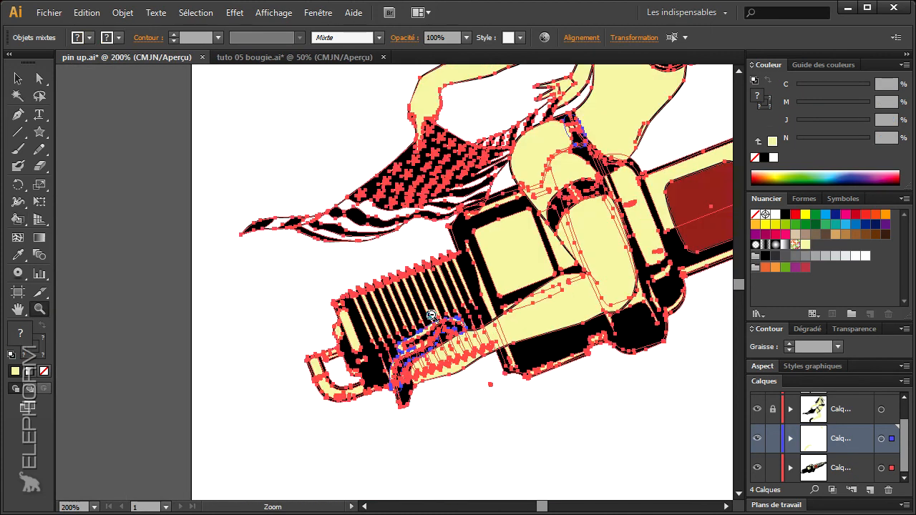
alt+click(428, 314)
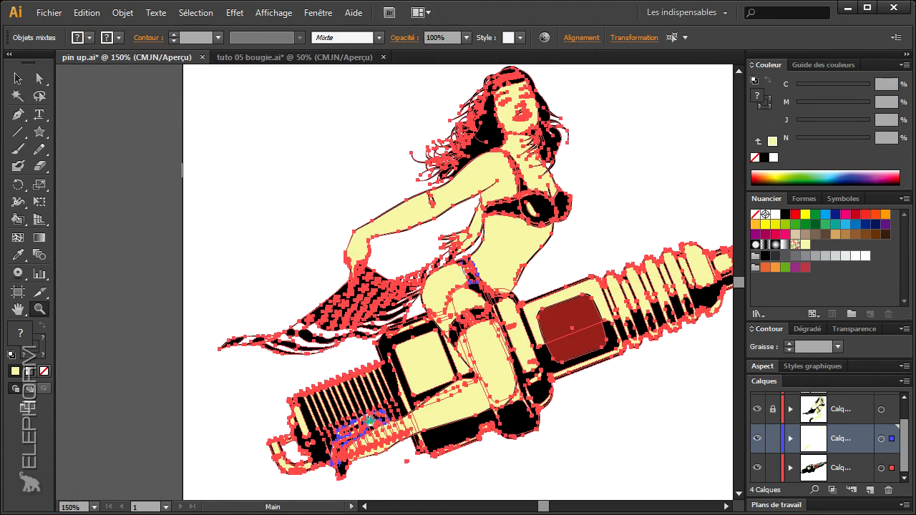
click(39, 79)
click(264, 231)
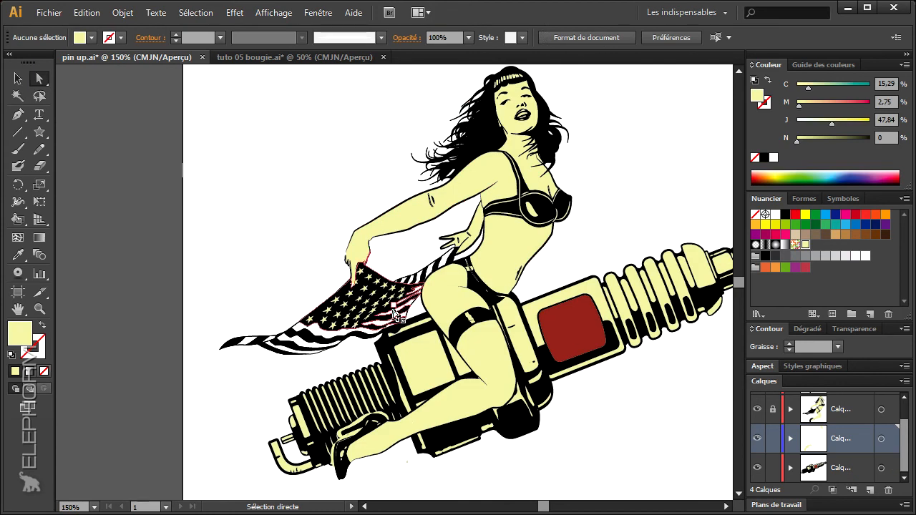
Review the colouring of the complete pin-up and spark plug illustration on its page.
drag(379, 348, 331, 308)
click(40, 309)
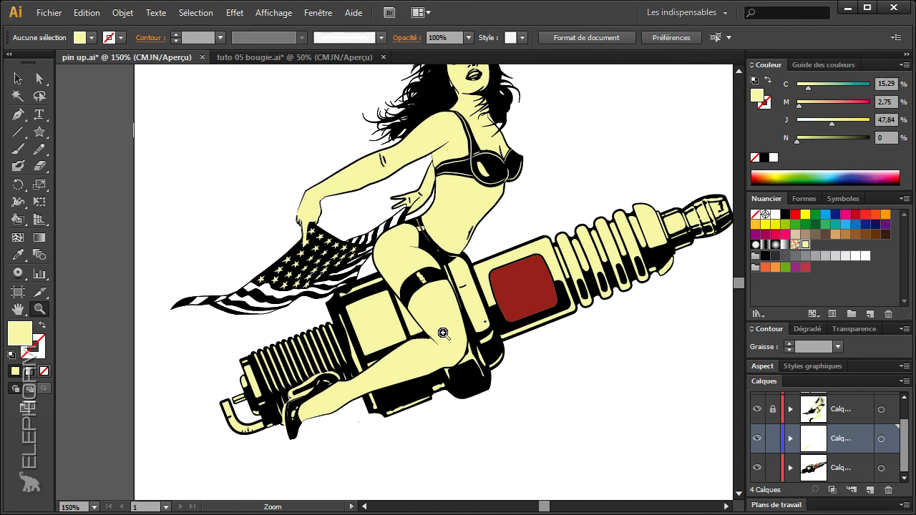
alt+click(528, 291)
alt+click(523, 293)
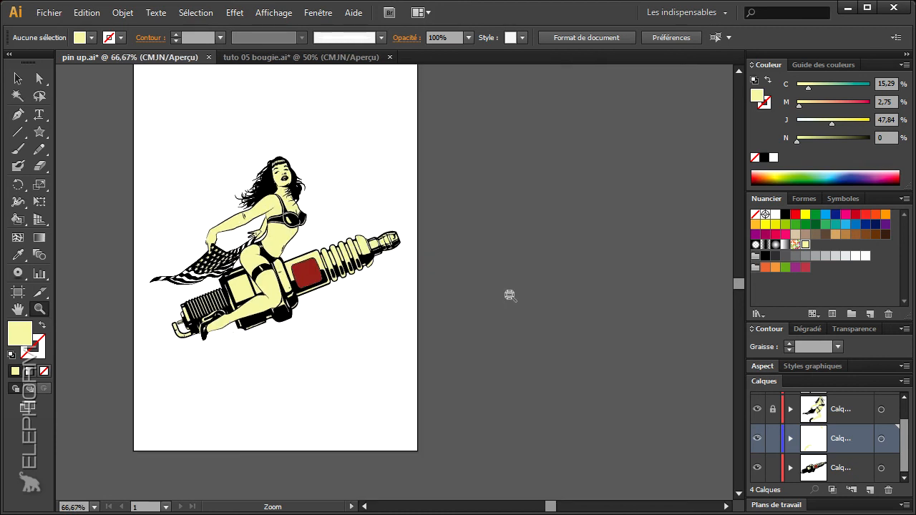
drag(341, 315, 425, 292)
drag(272, 132, 575, 375)
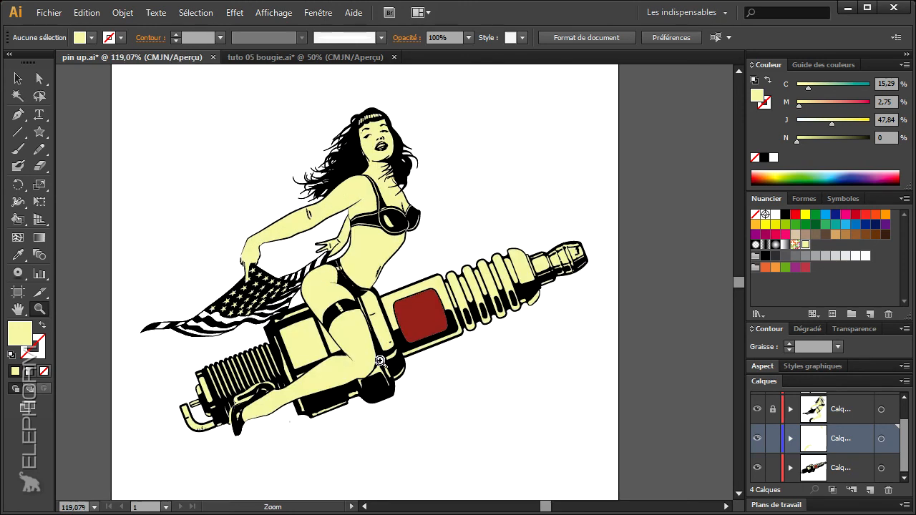